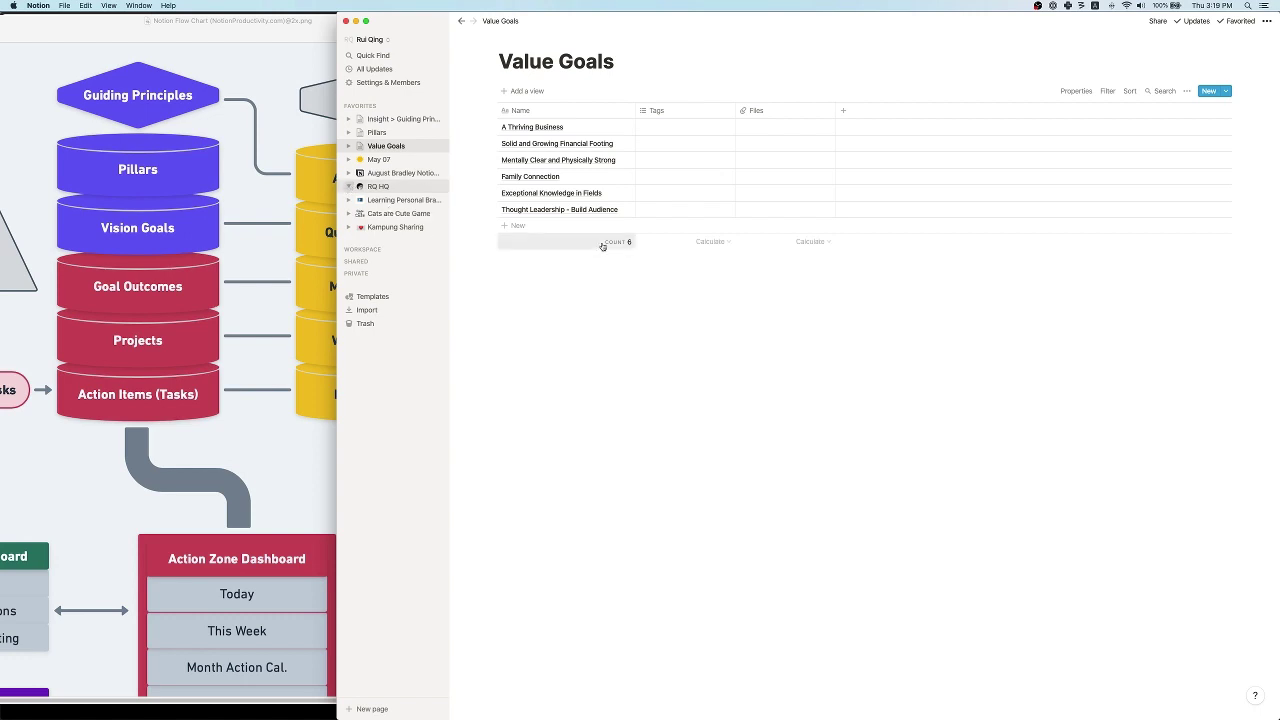
- Collapse the RQ HQ favourite, and in Preview swap the flow chart for the AB Alignment Zone reference image beside the Notion window
click(348, 187)
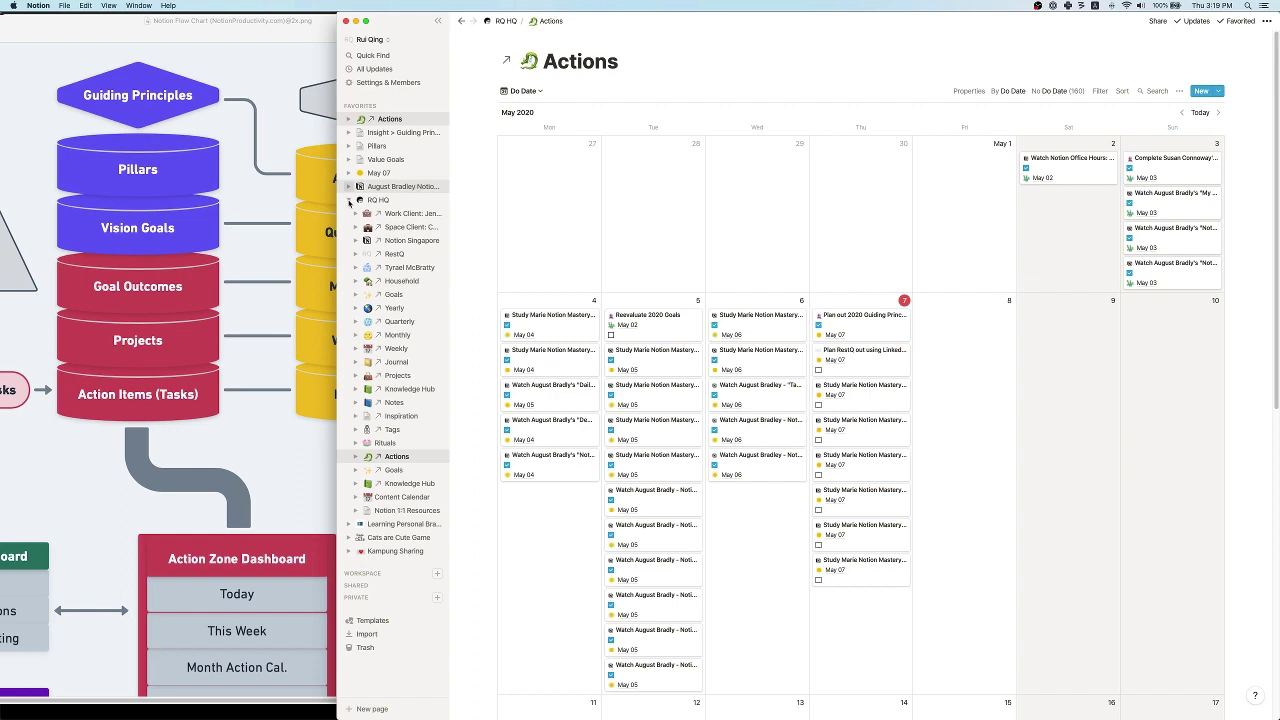
click(349, 200)
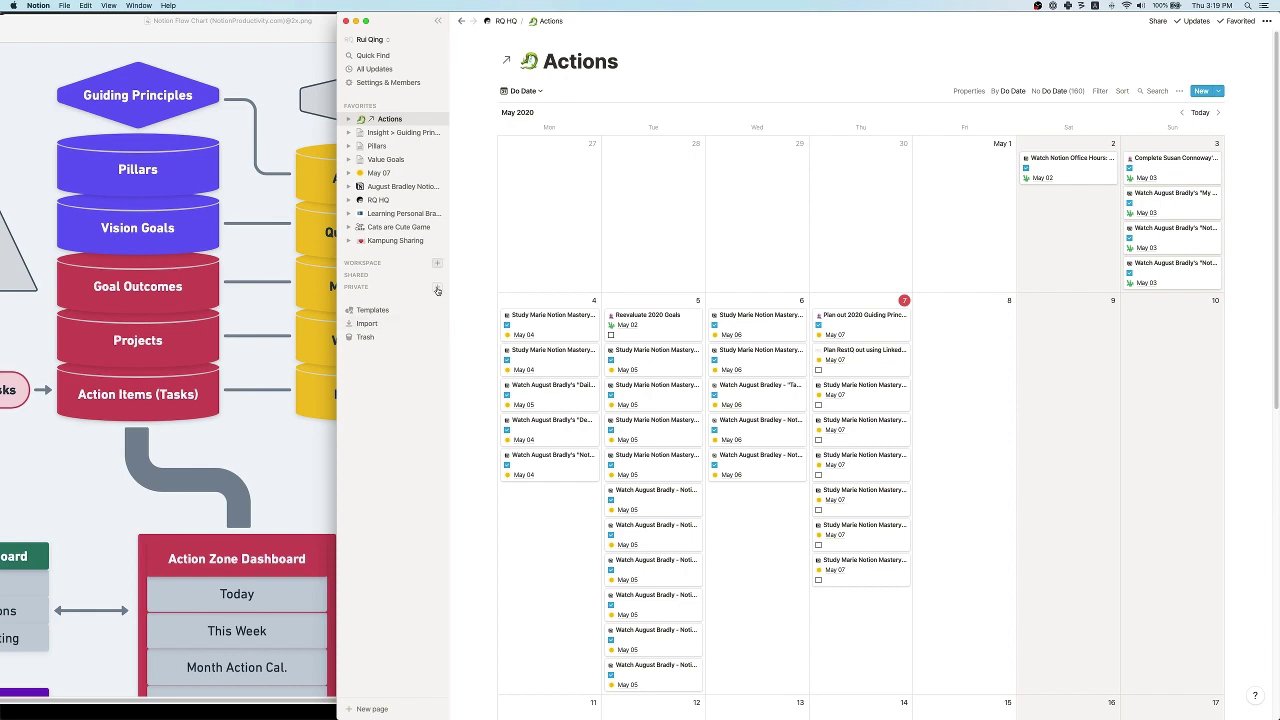
click(204, 26)
click(199, 8)
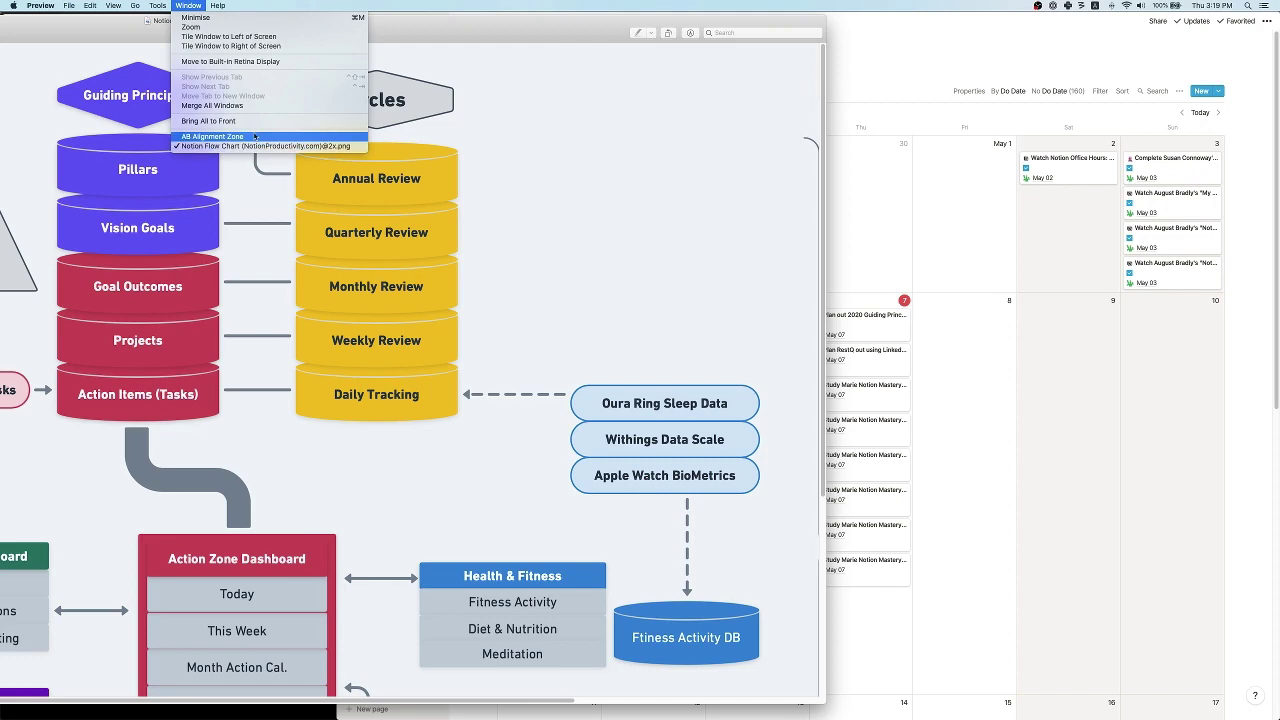
click(230, 148)
click(1244, 524)
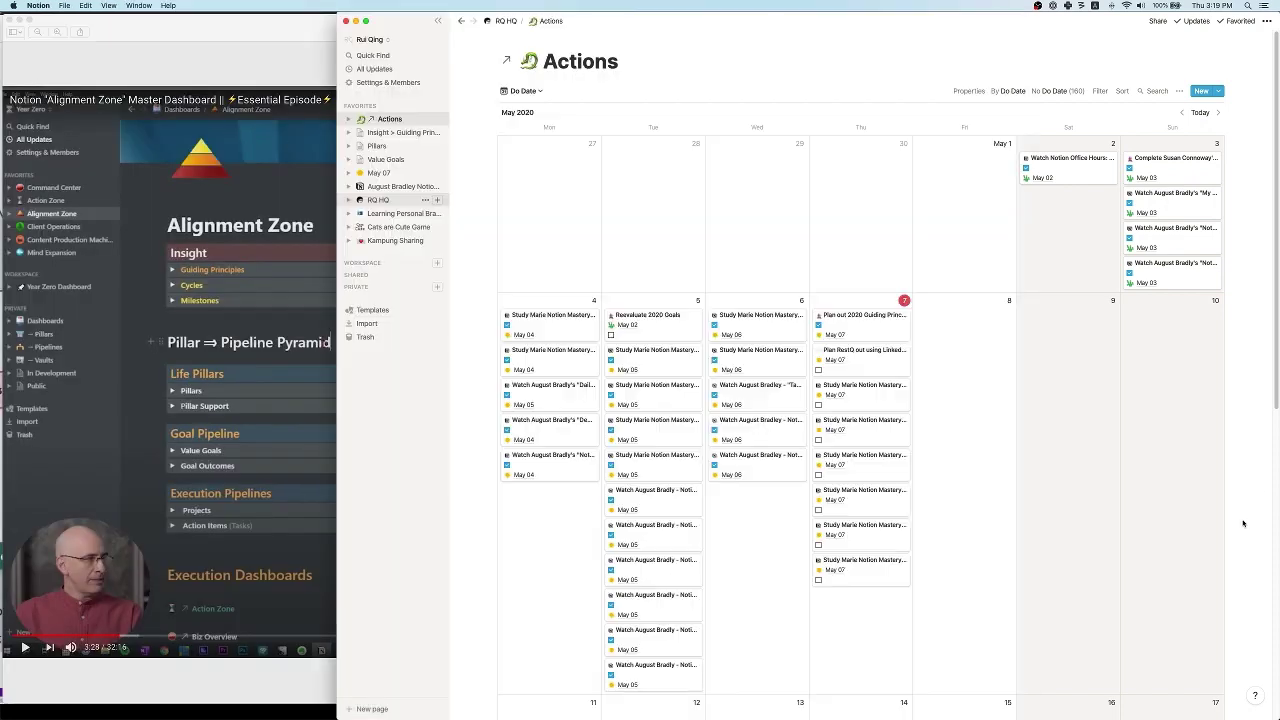
- Create an empty private page titled "Alignment Zone" and collapse the Private section
click(438, 289)
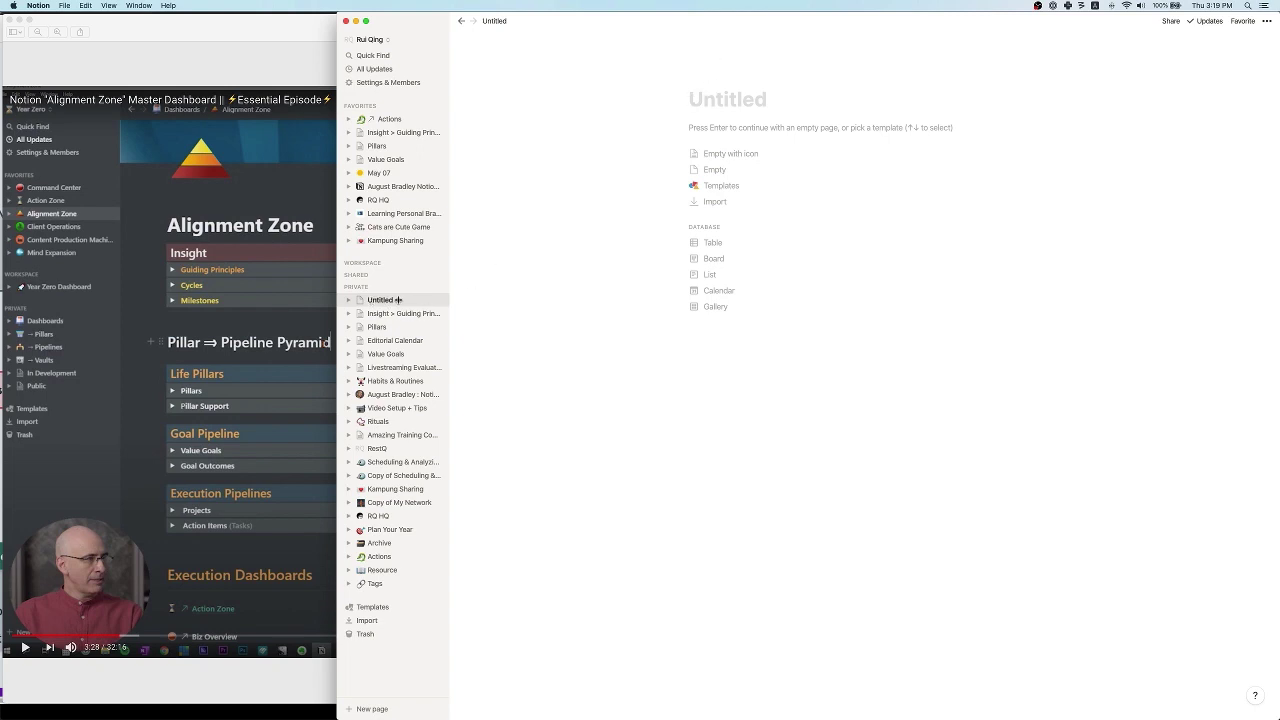
click(357, 287)
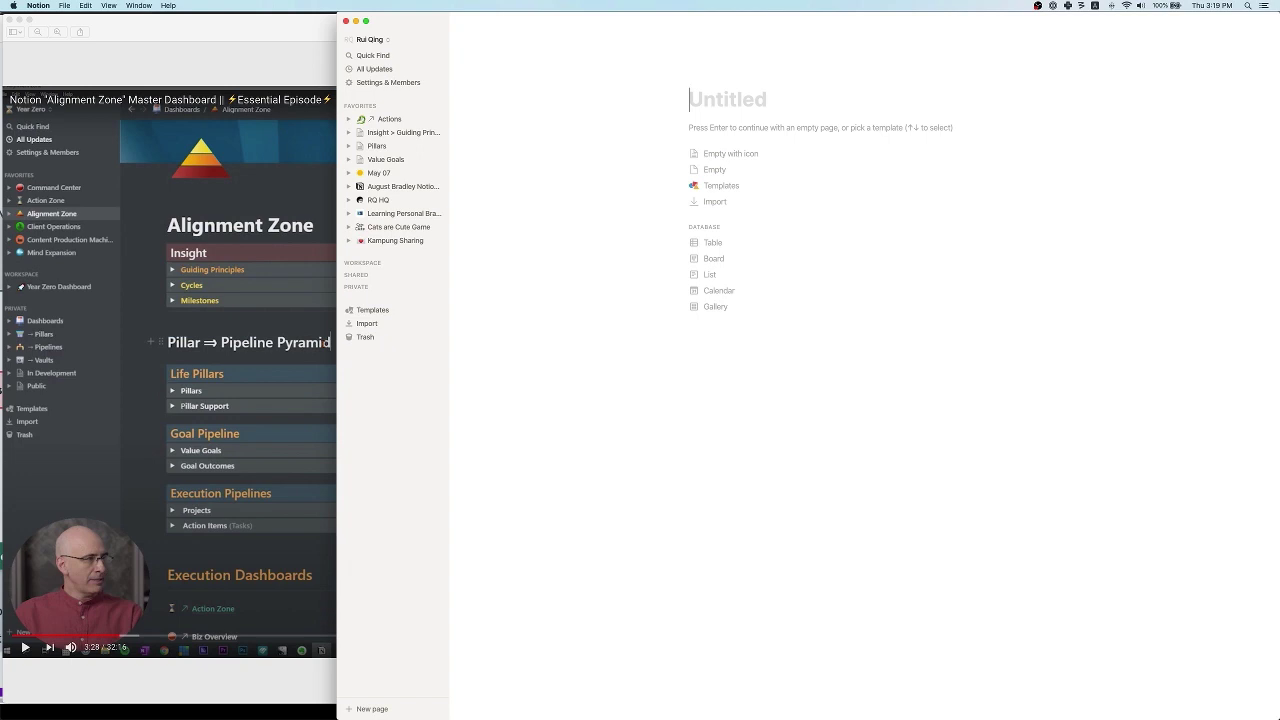
text(Alignment Zone)
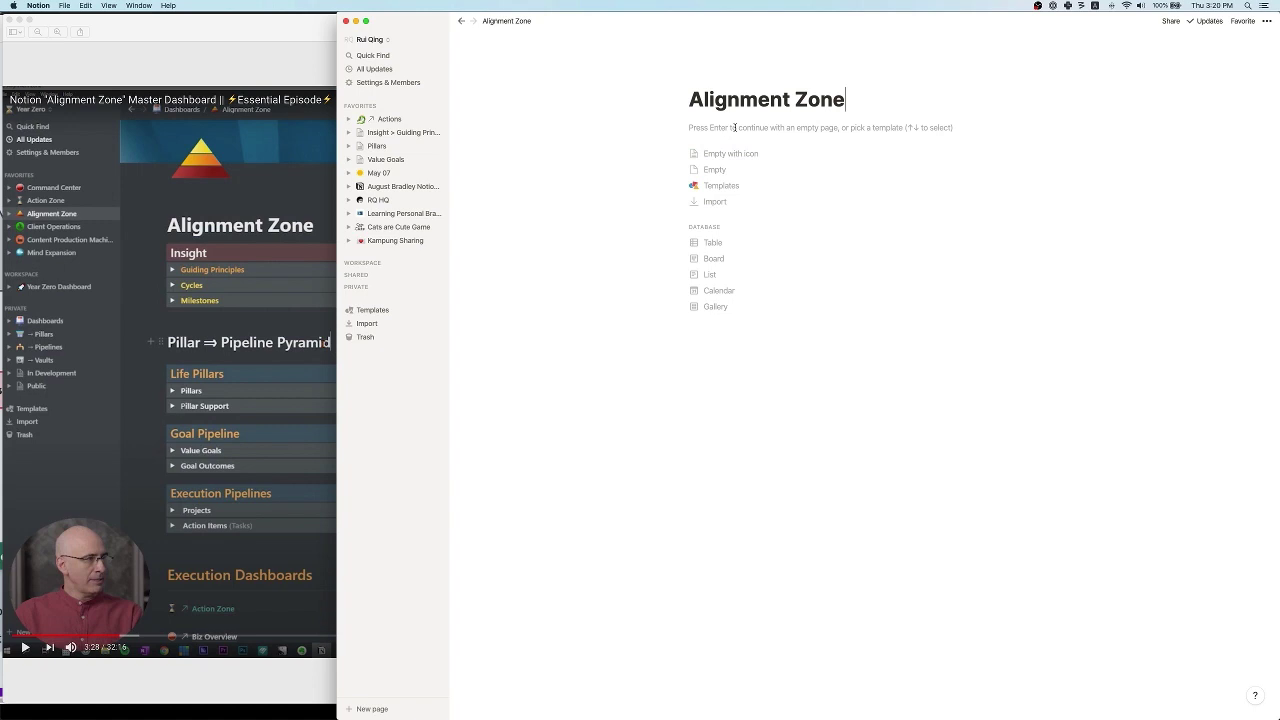
key(Return)
- Add the line "Insight" at the start of the page and format it as a heading
text(Insihg)
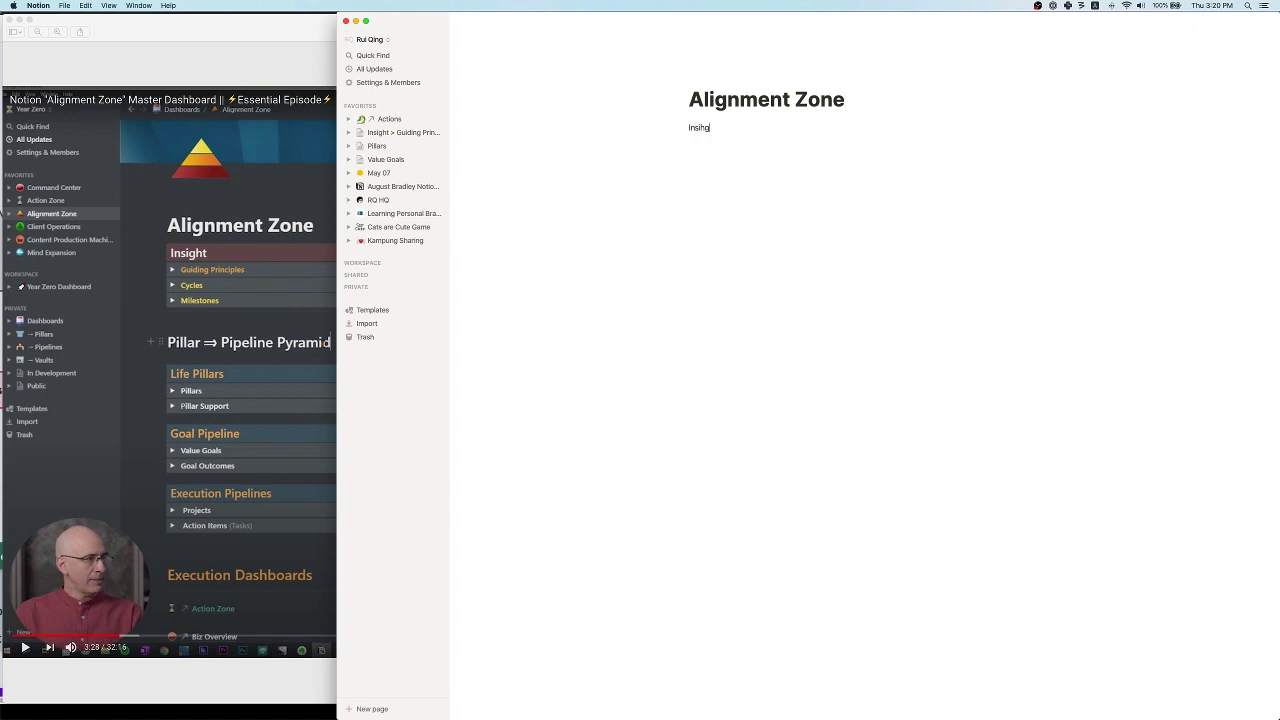
key(BackSpace)
key(BackSpace)
text(ght)
text(### )
text(#)
key(BackSpace)
key(BackSpace)
text(#)
key(BackSpace)
text(### ###)
key(BackSpace)
key(BackSpace)
key(BackSpace)
text(##)
text(/col)
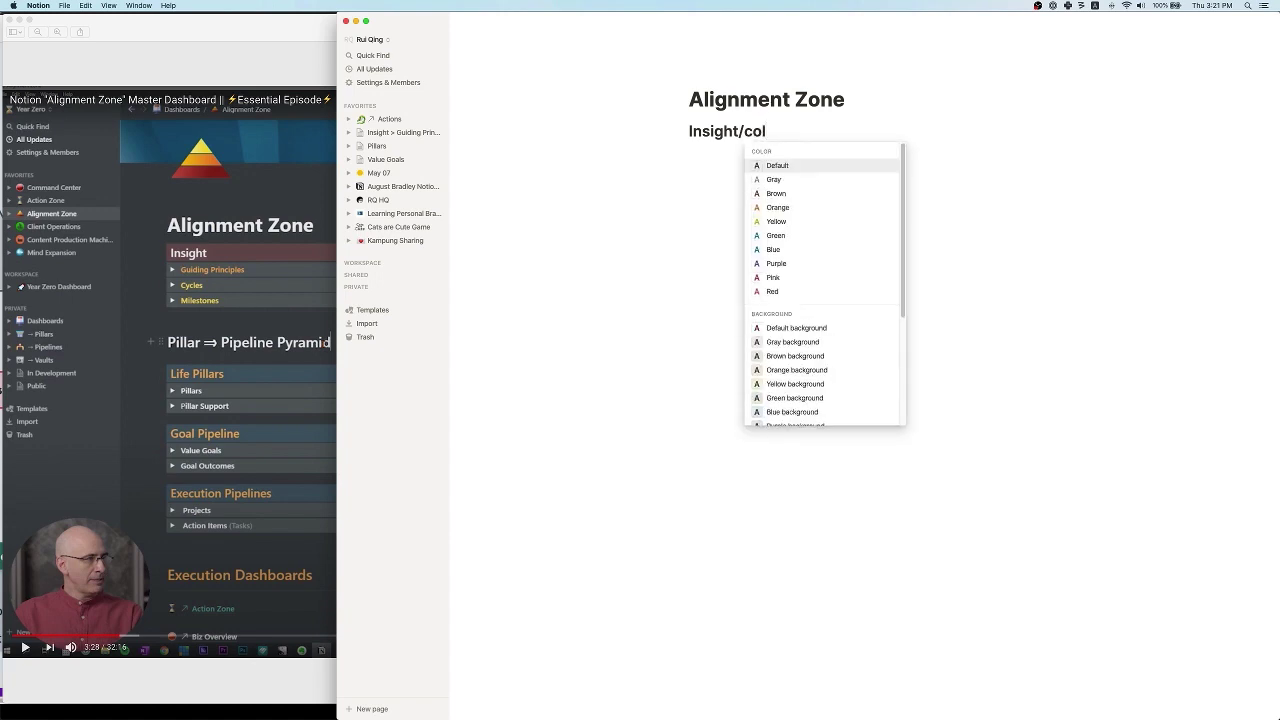
key(Down)
key(Down)
key(Down)
key(Down)
key(Down)
key(Down)
key(Down)
key(Down)
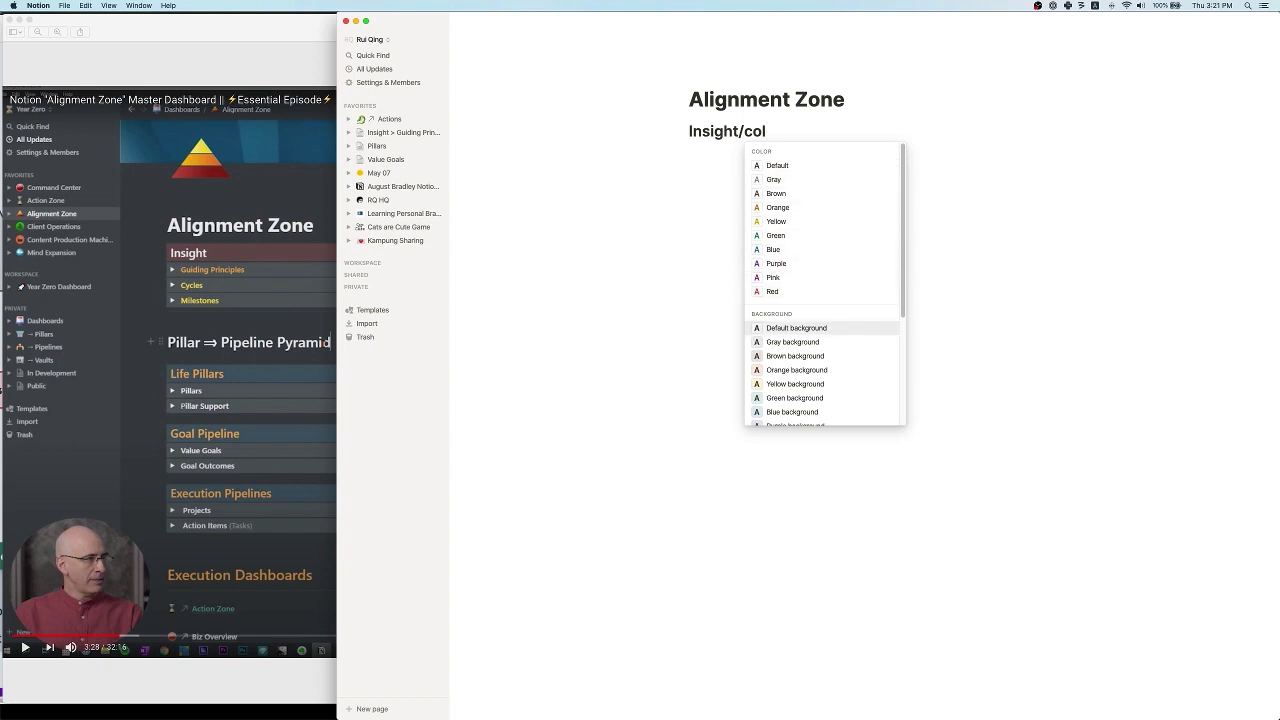
key(Down)
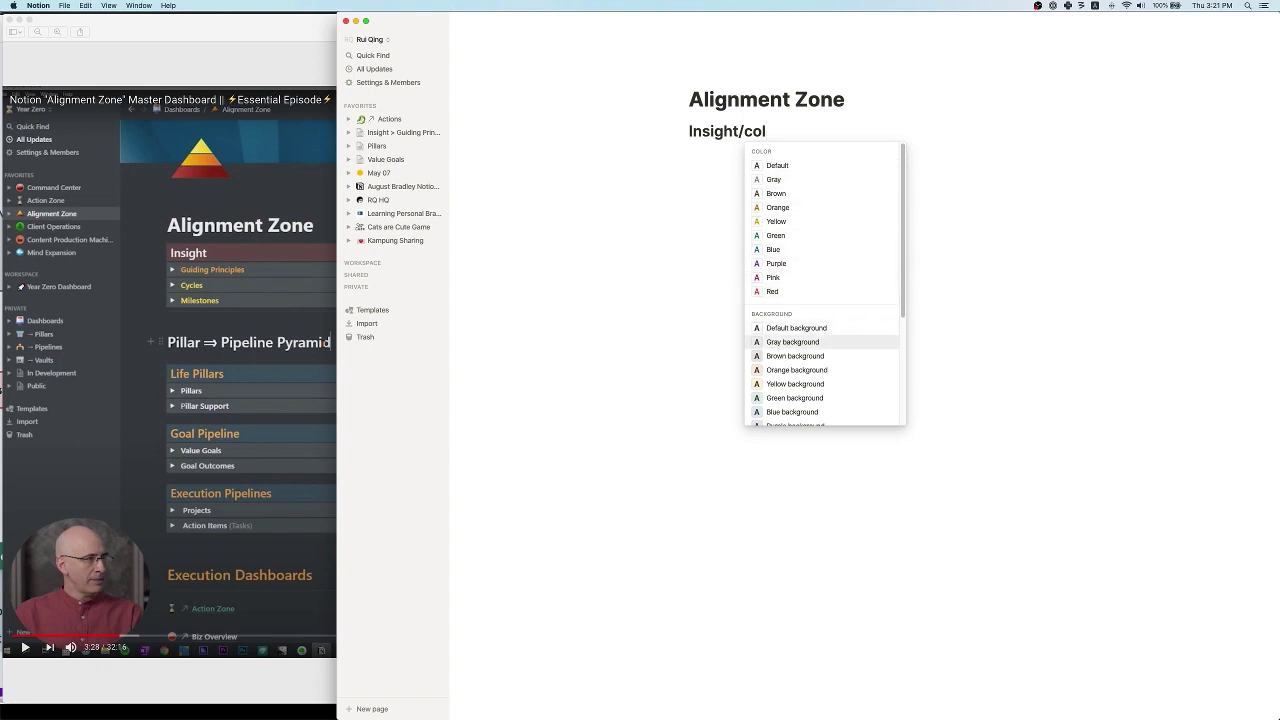
key(BackSpace)
key(BackSpace)
key(BackSpace)
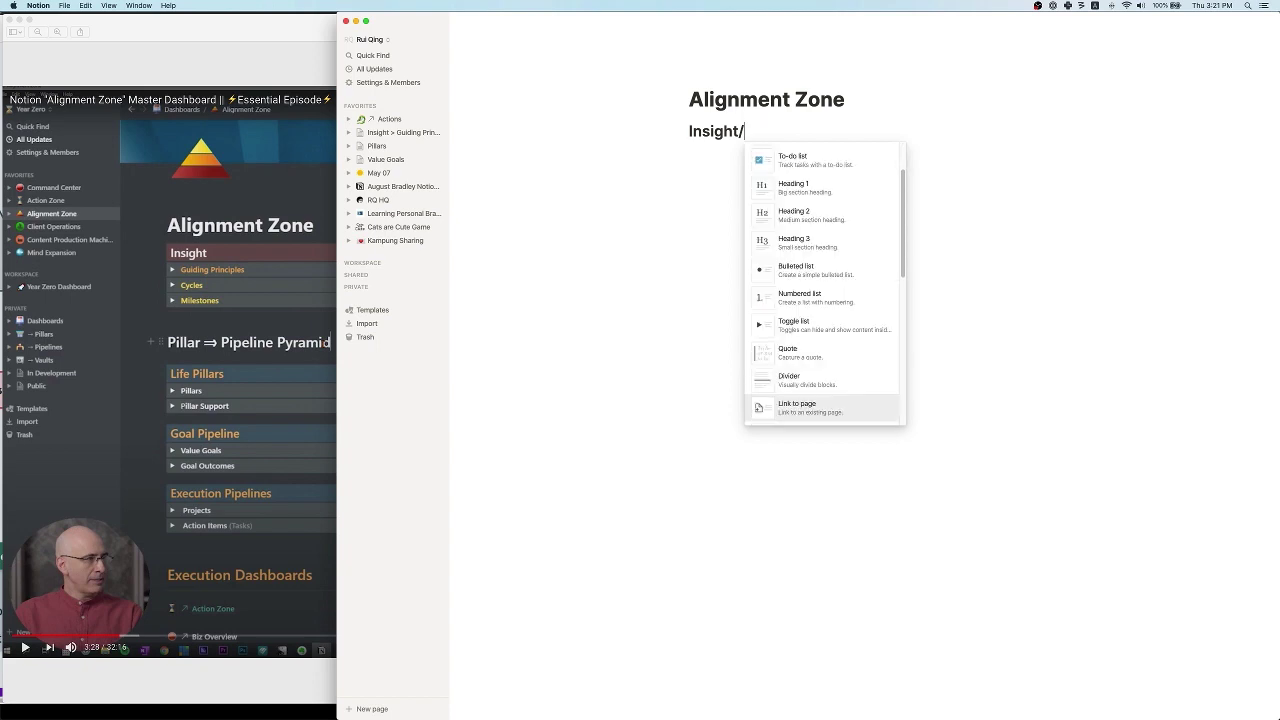
key(BackSpace)
key(BackSpace)
text(t)
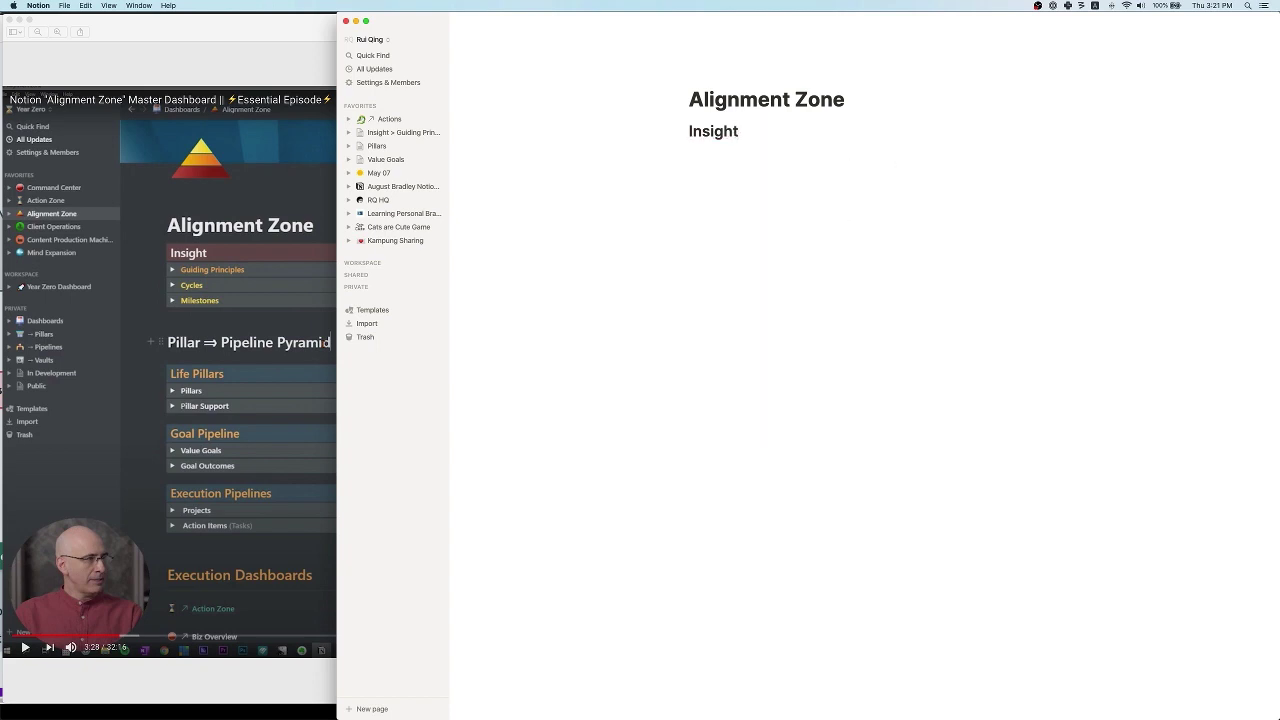
text(/bro)
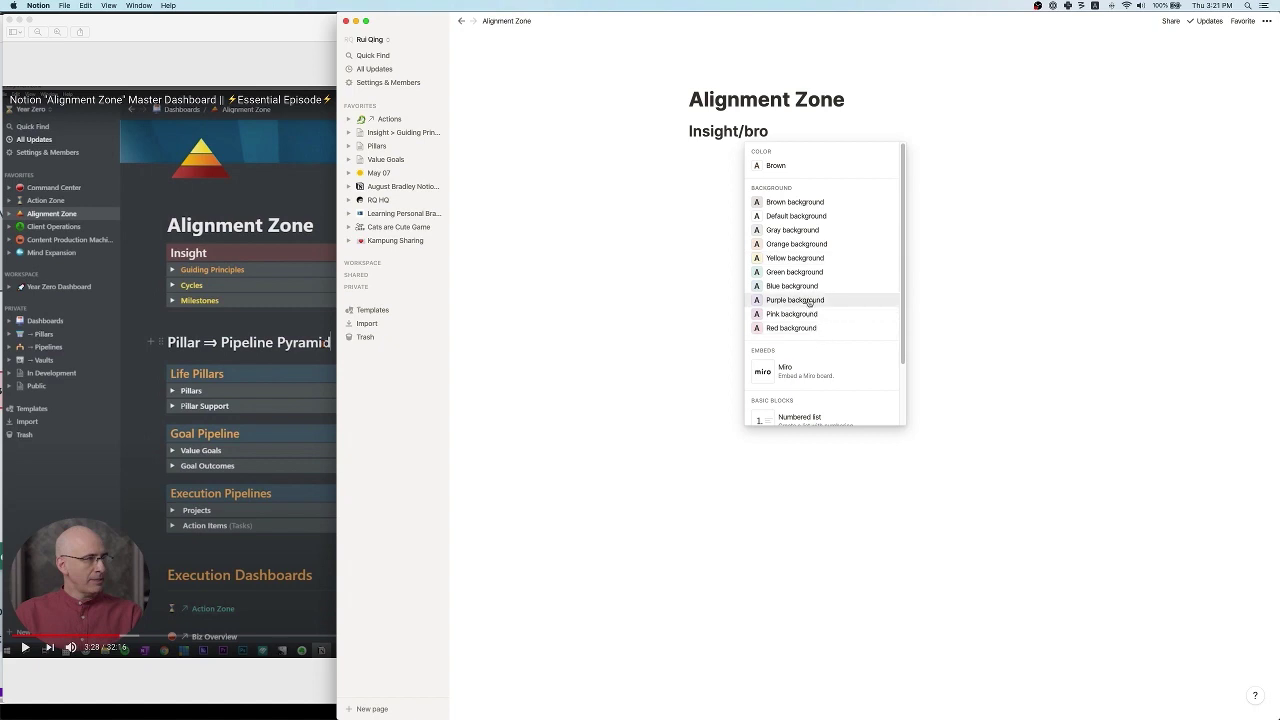
key(BackSpace)
key(BackSpace)
key(BackSpace)
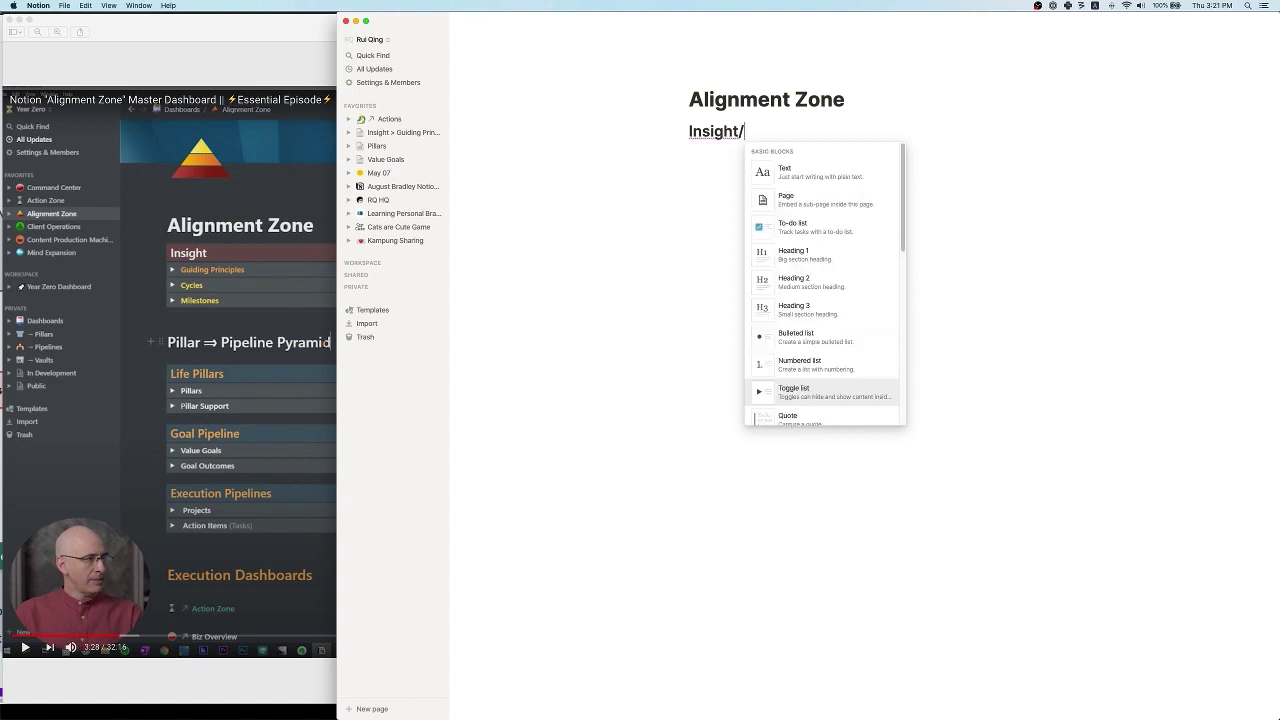
key(BackSpace)
- Apply the orange background to the "Insight" heading
text(/ora)
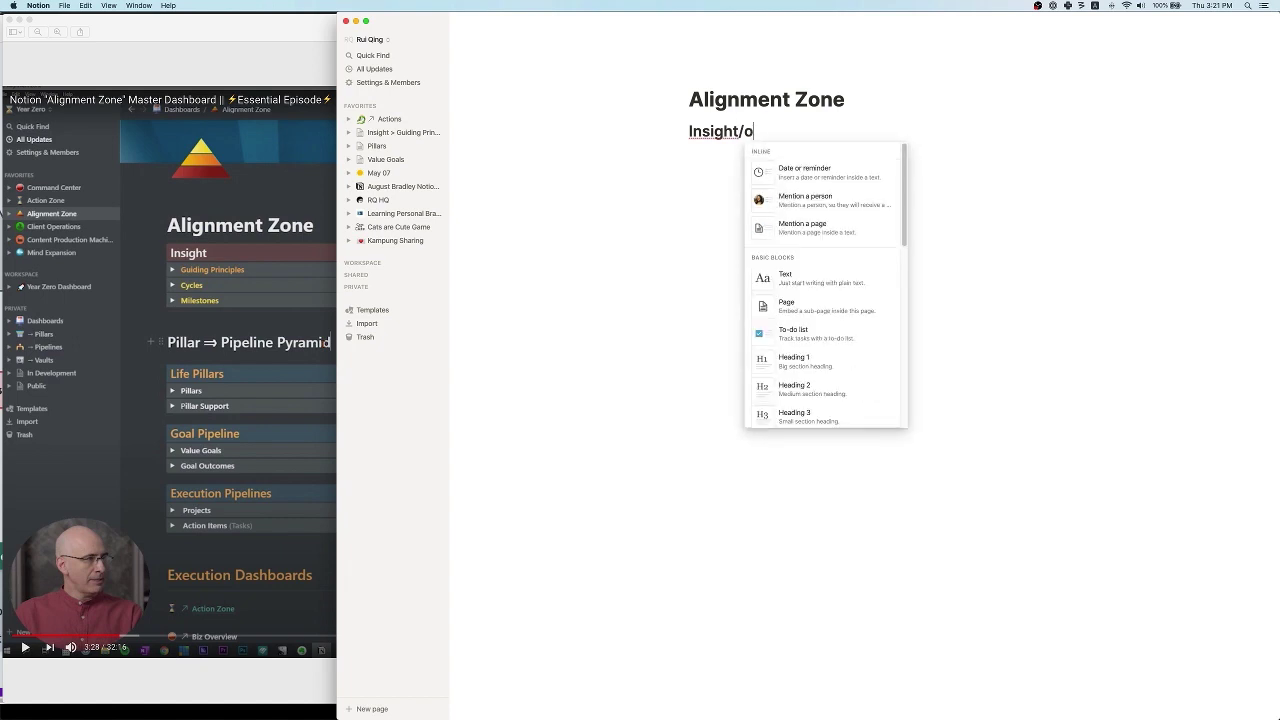
key(Down)
key(Down)
key(Down)
key(Down)
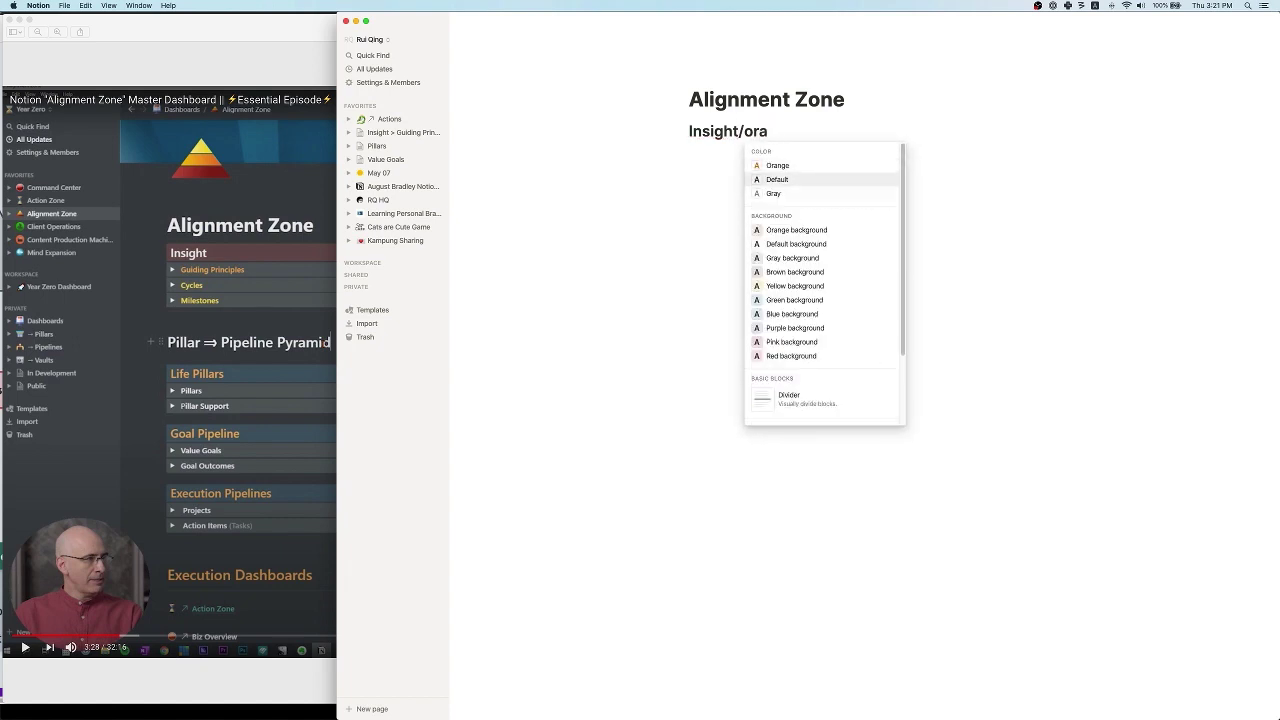
key(Up)
key(Return)
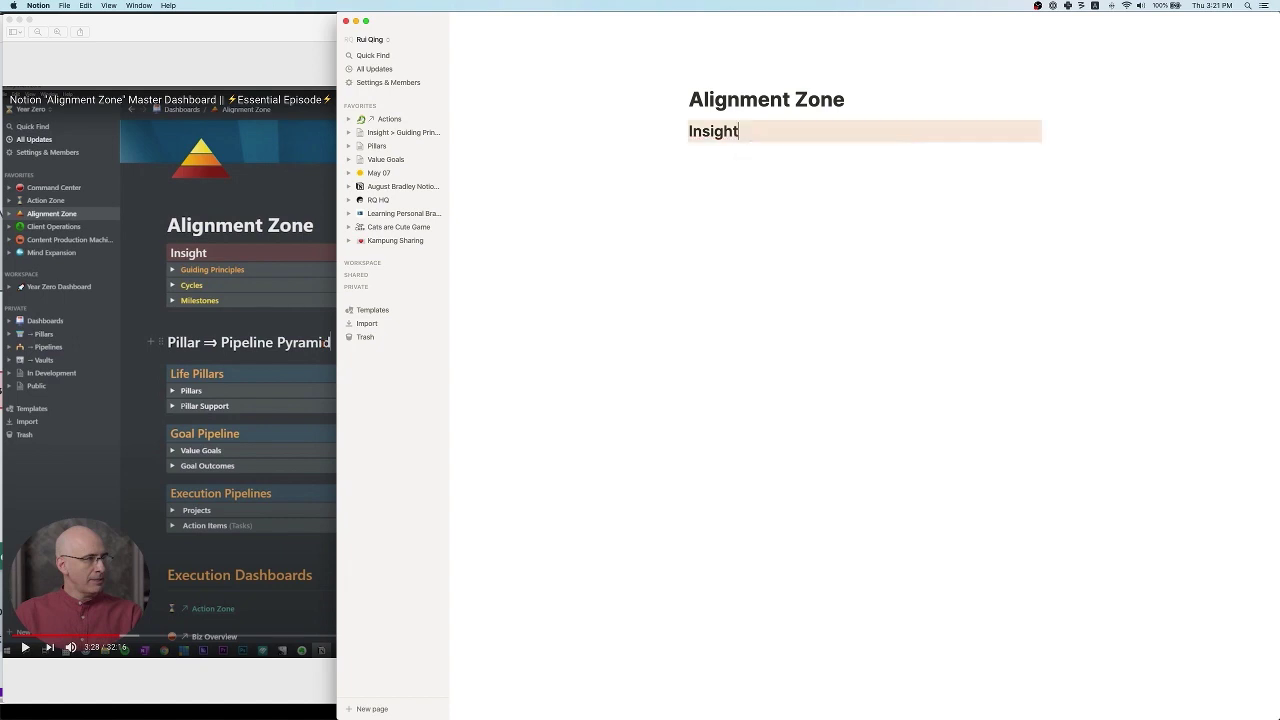
- Add three toggles under the Insight heading: "Guiding Principles", "Cycles" and "Milestones", and end the toggle list
key(Return)
text(>)
text( Guiding P)
text(rinciples)
key(Return)
text(Cycles)
key(Return)
text(Milestones)
key(Return)
key(Return)
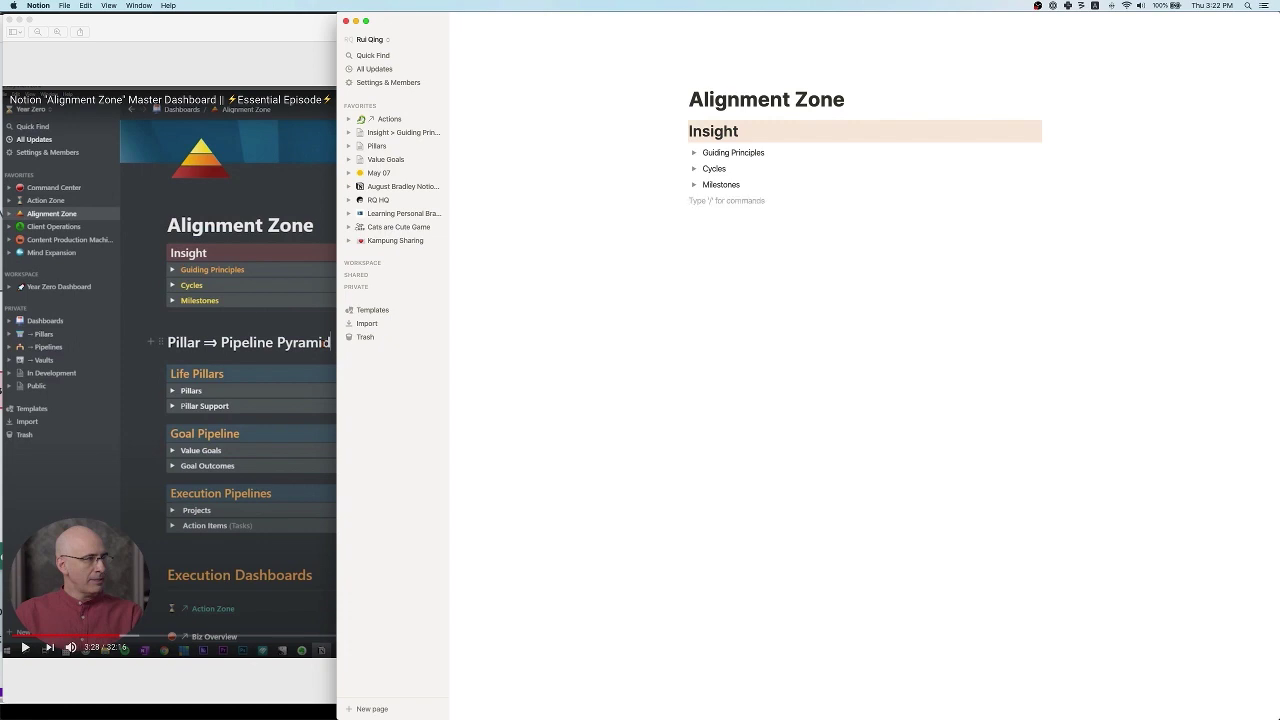
- Add the large heading "Pillar ⇒Pipeline Pyramid" below the toggles with a new line under it, and shift the reference image for easier reading
text(#)
text( Pillar)
text( =>)
text(Pipeline )
text(Pyramid)
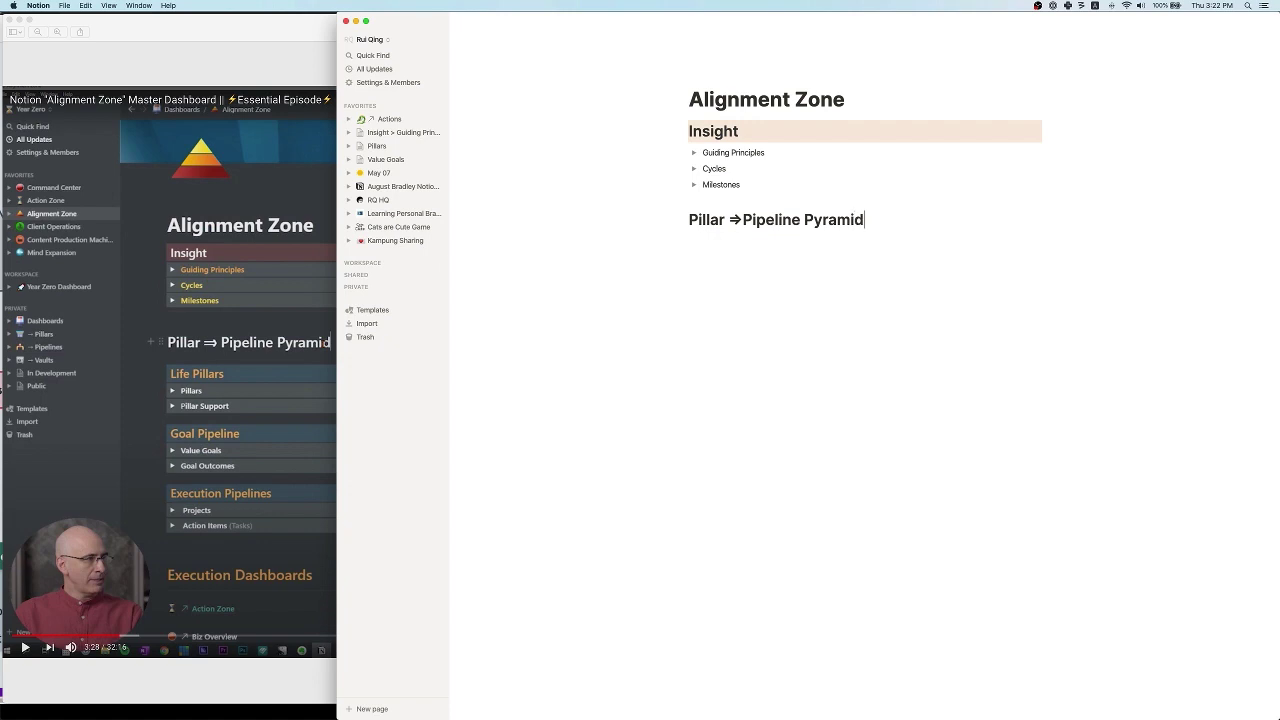
double_click(220, 28)
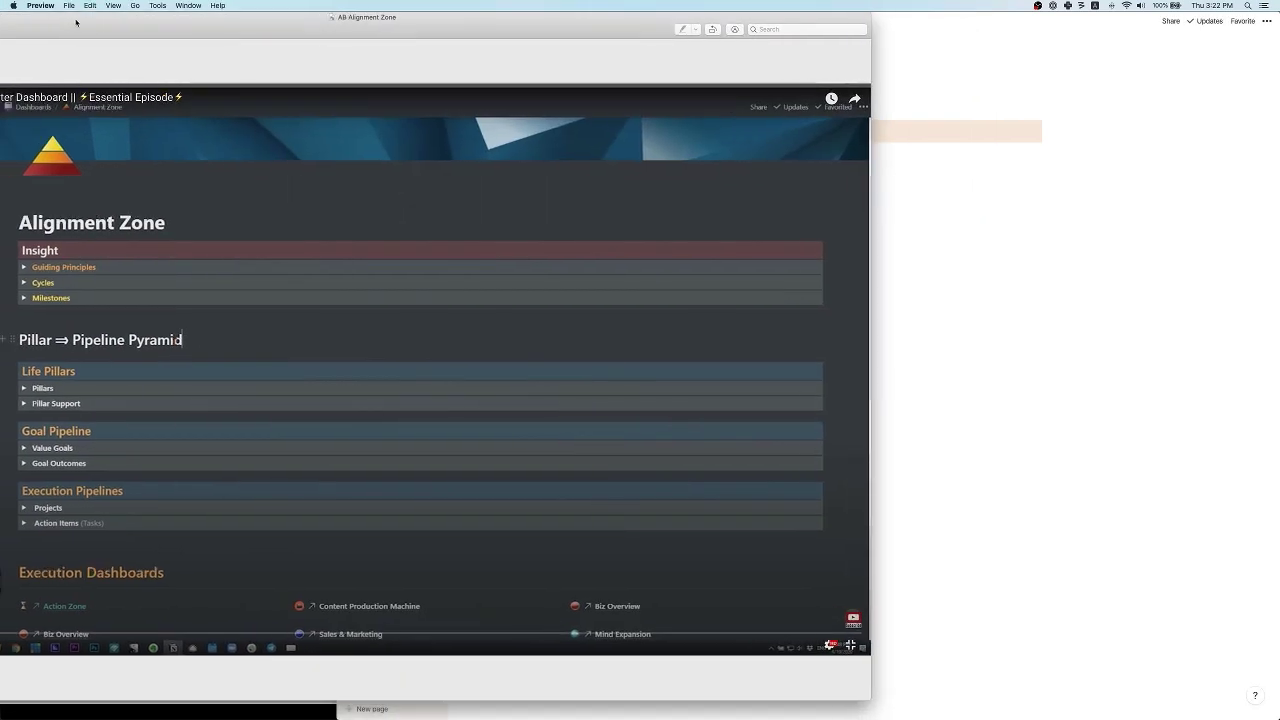
click(971, 340)
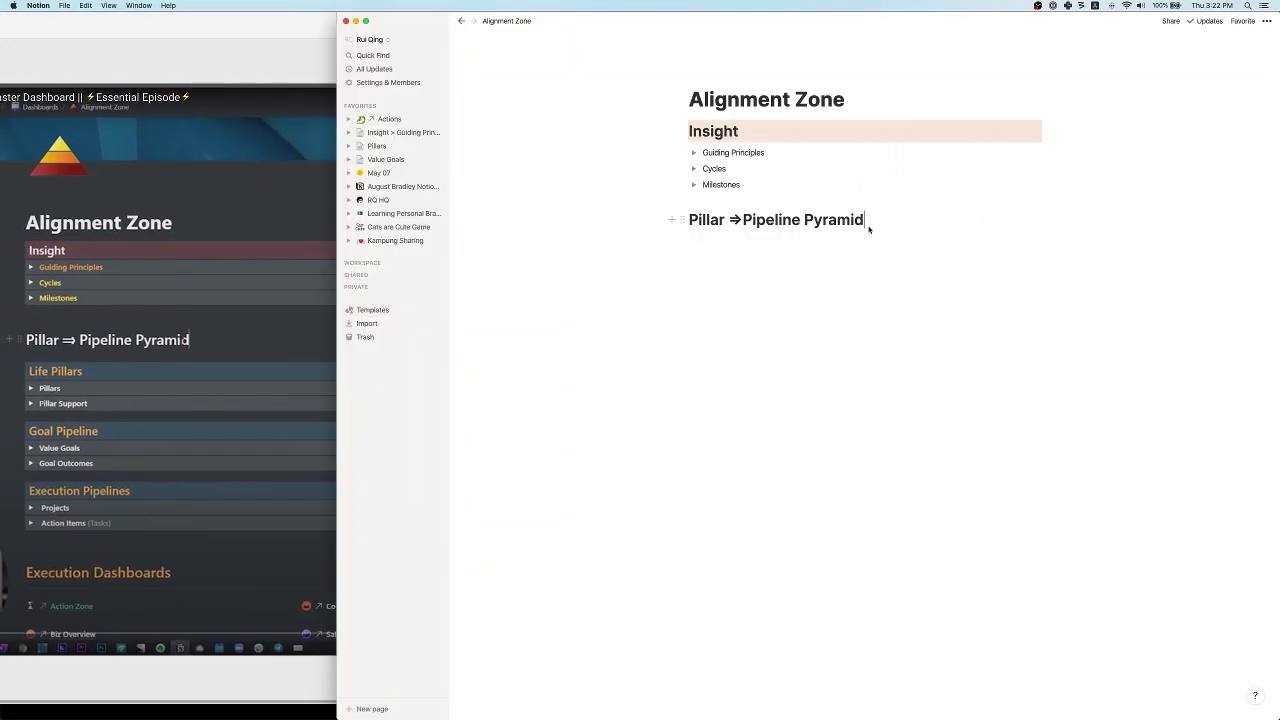
key(Return)
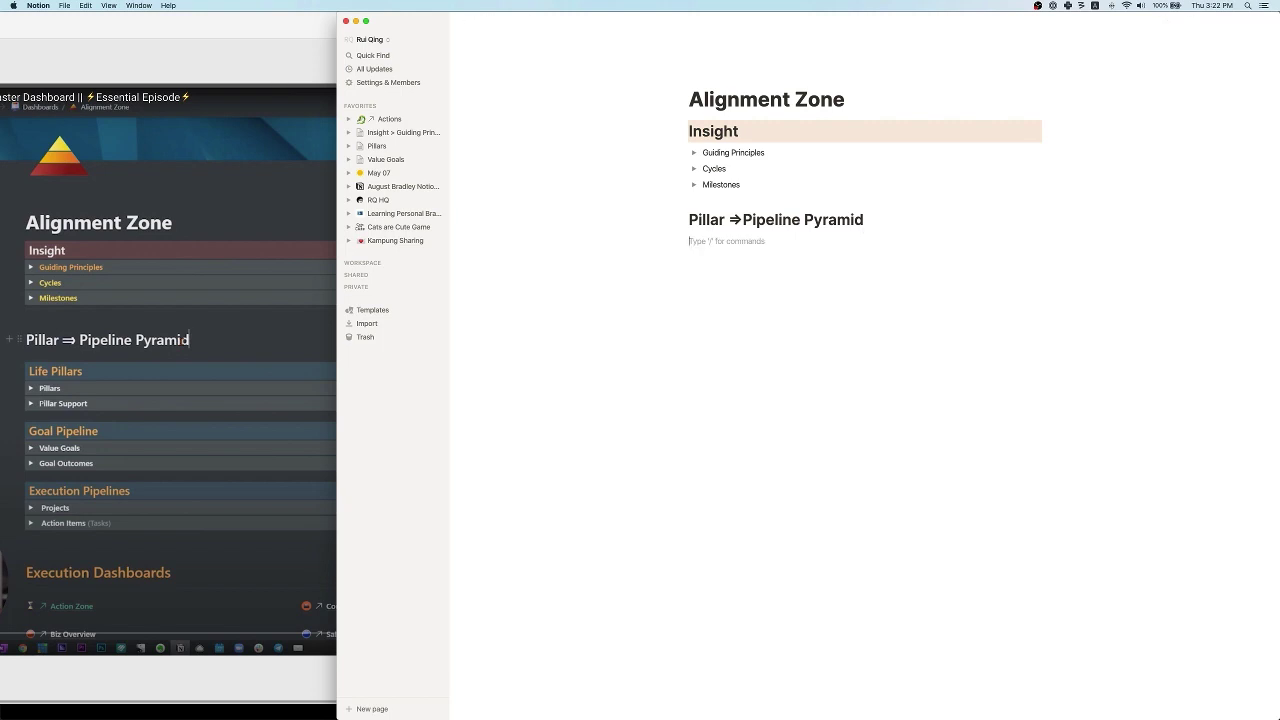
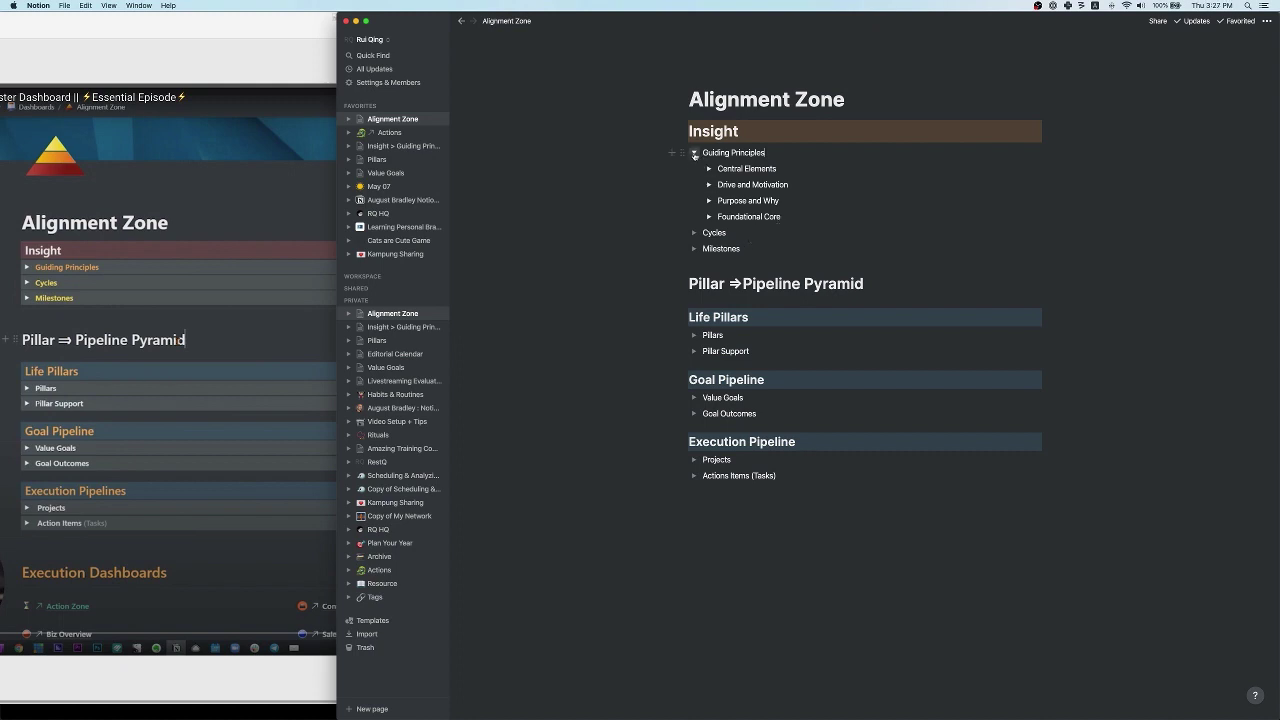
- Collapse the Guiding Principles toggle and the Private section, and open the Pillars database from the favourites
click(694, 153)
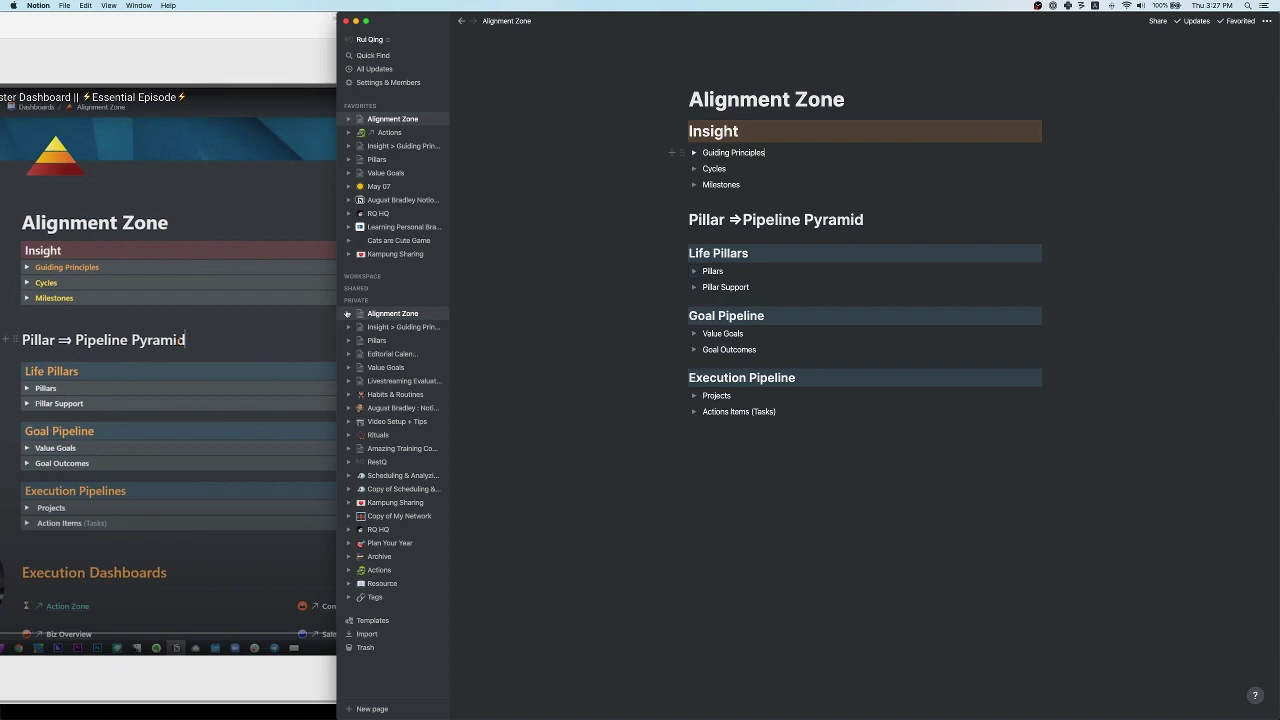
click(352, 301)
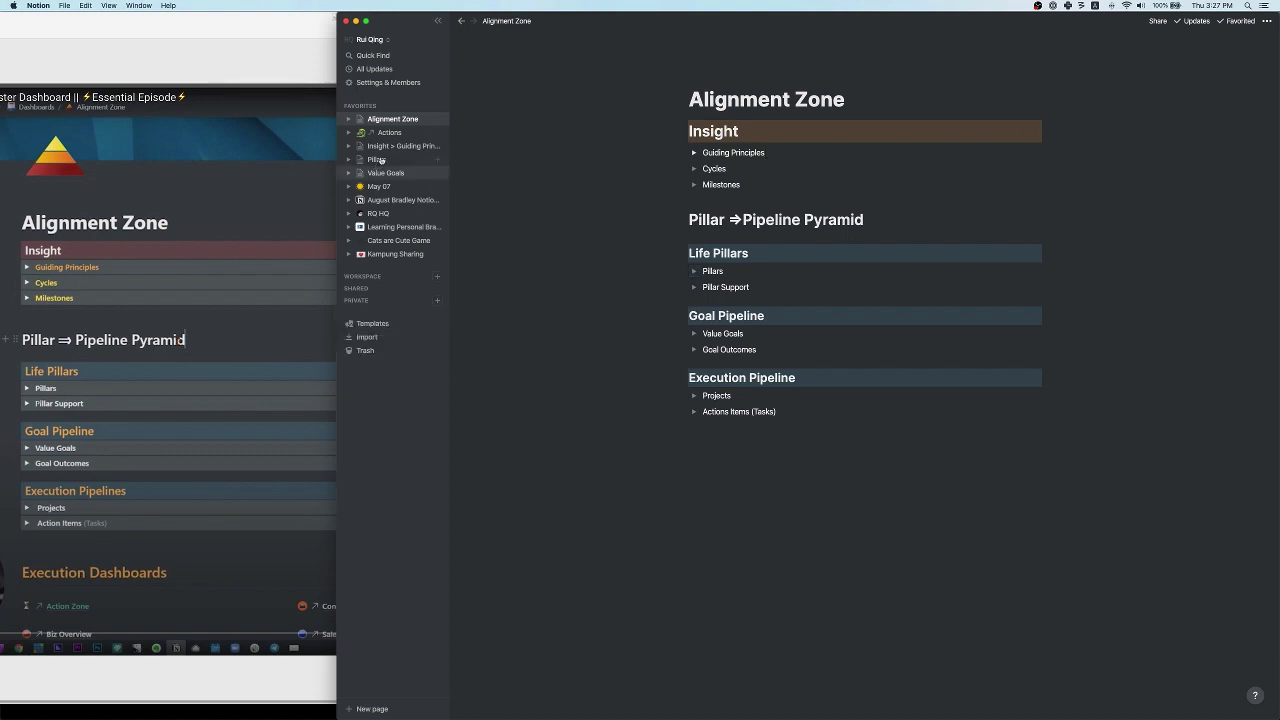
click(379, 160)
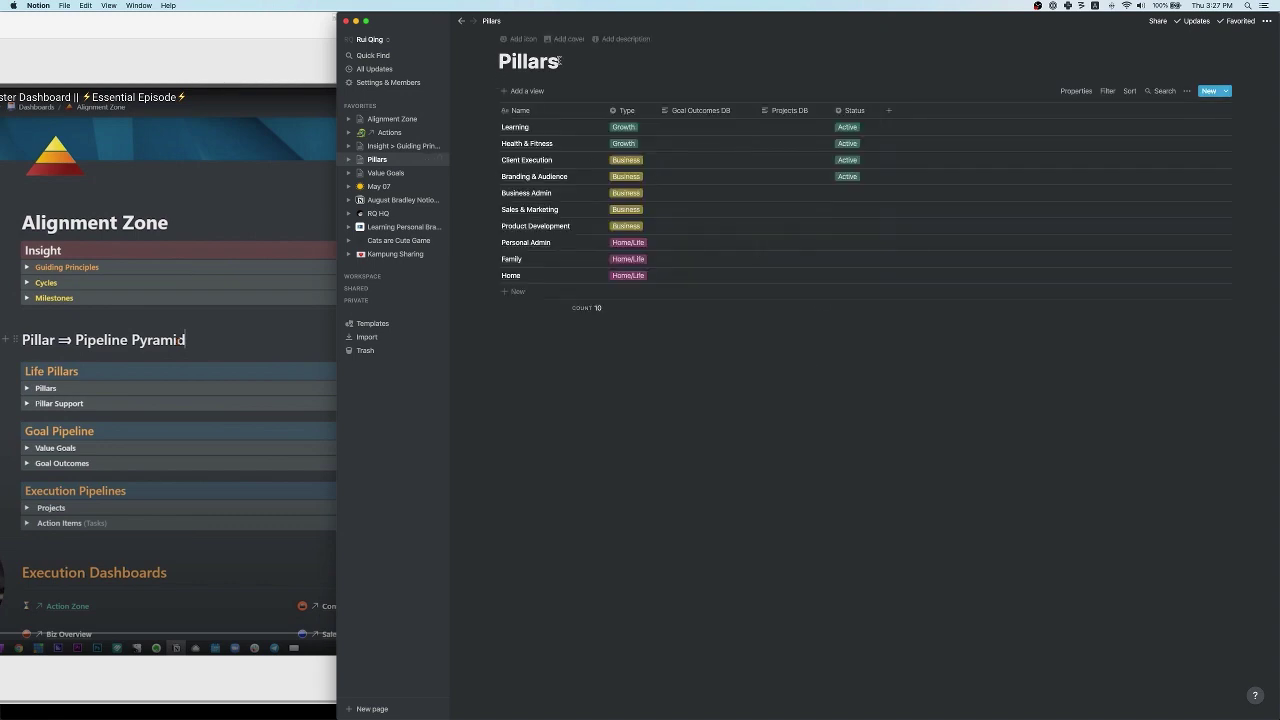
- Switch to Safari, bring up the RQ HQ tab, and collapse its Private section and sidebar
drag(164, 23, 349, 4)
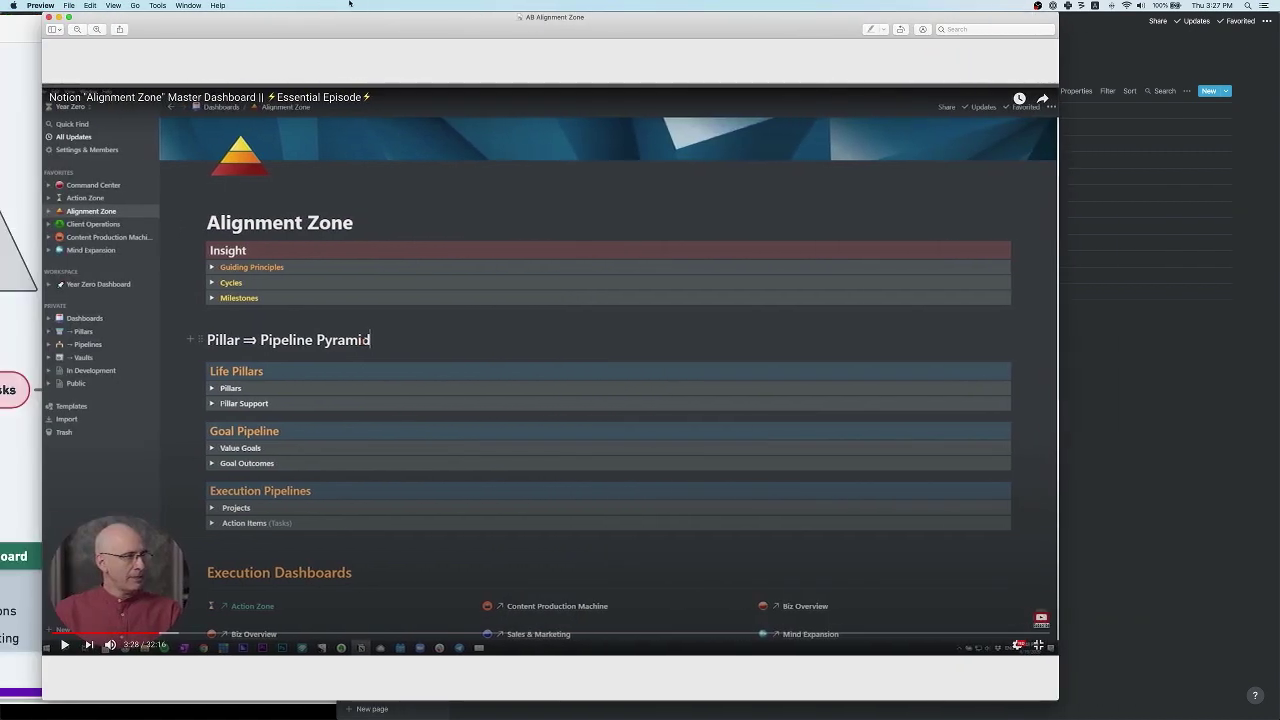
key(super+Tab)
click(836, 362)
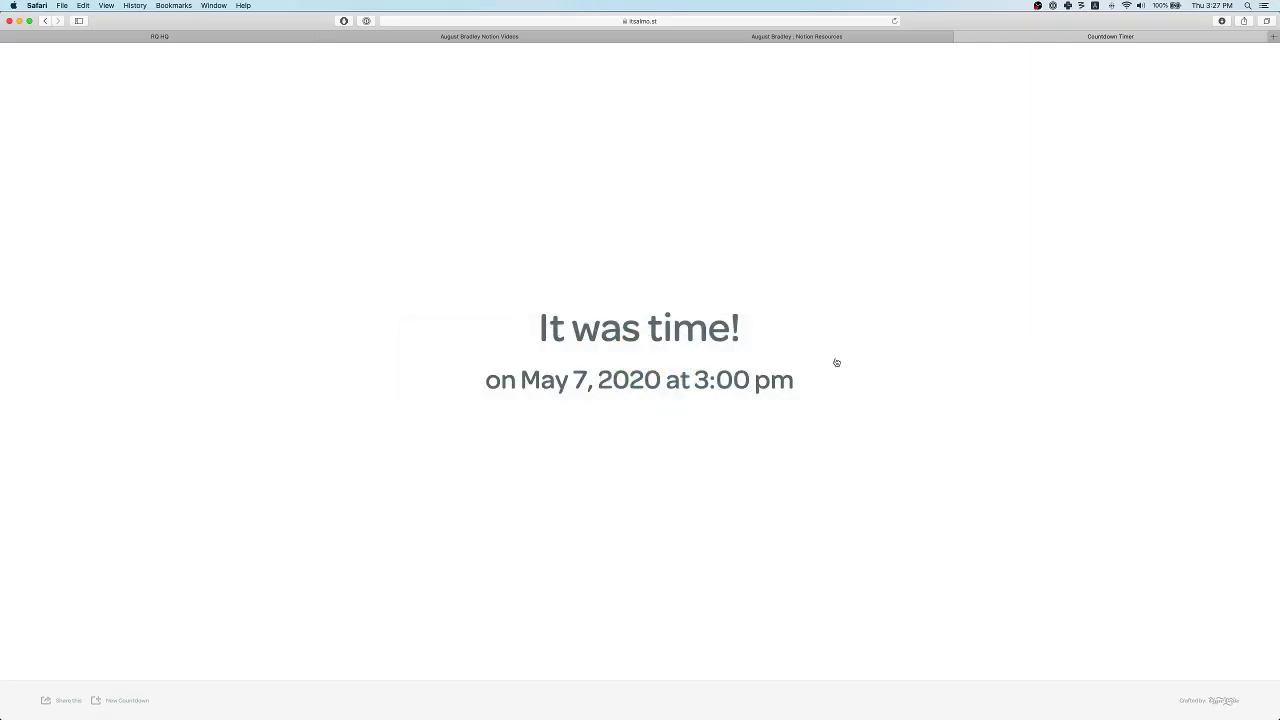
click(223, 37)
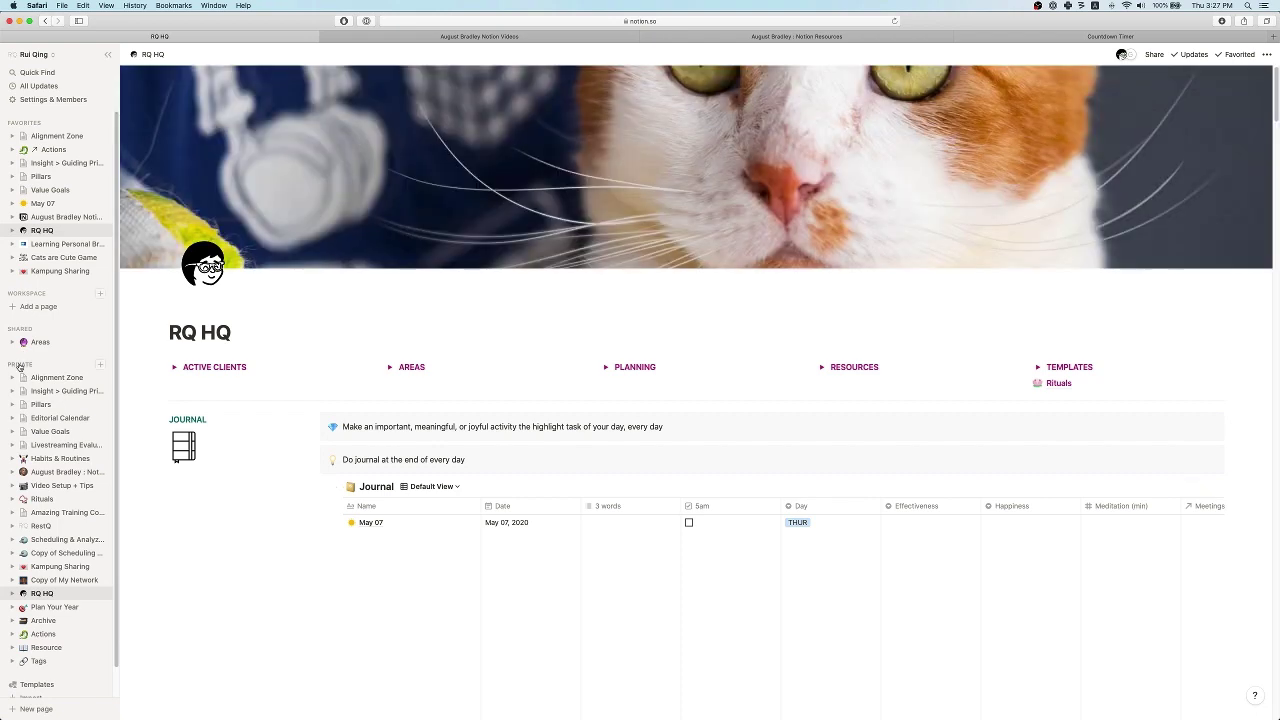
click(19, 367)
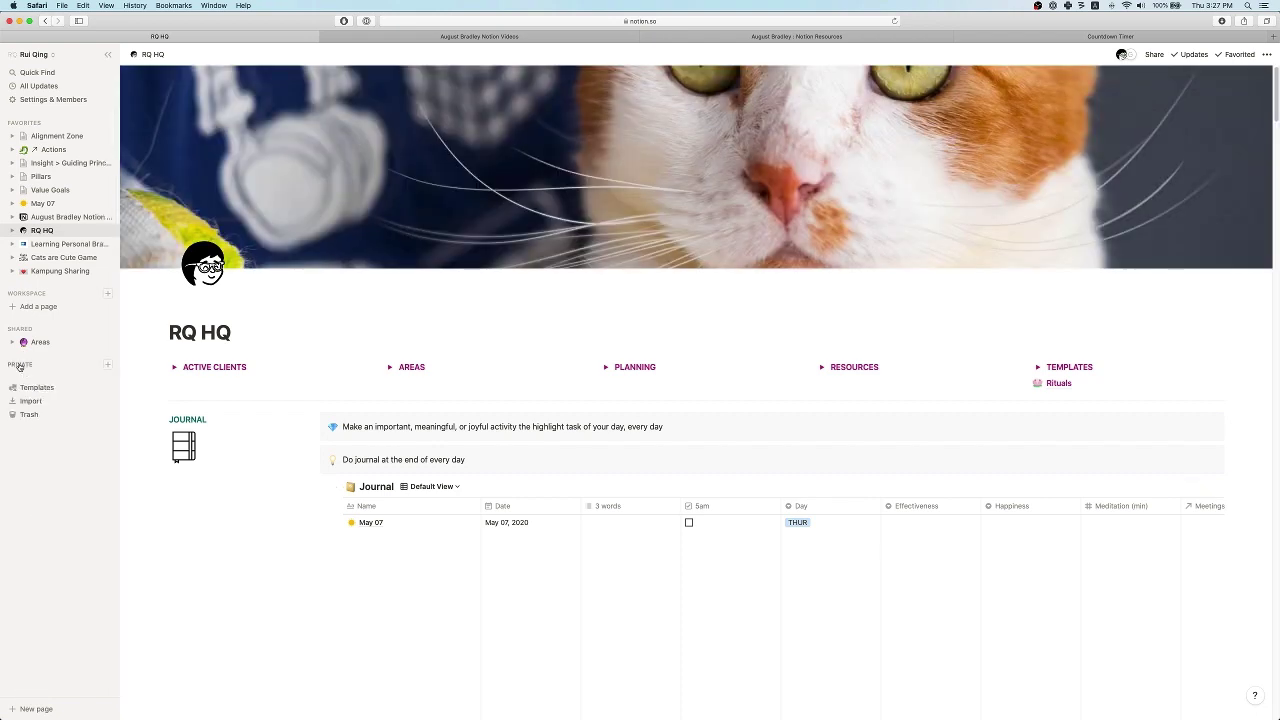
click(107, 55)
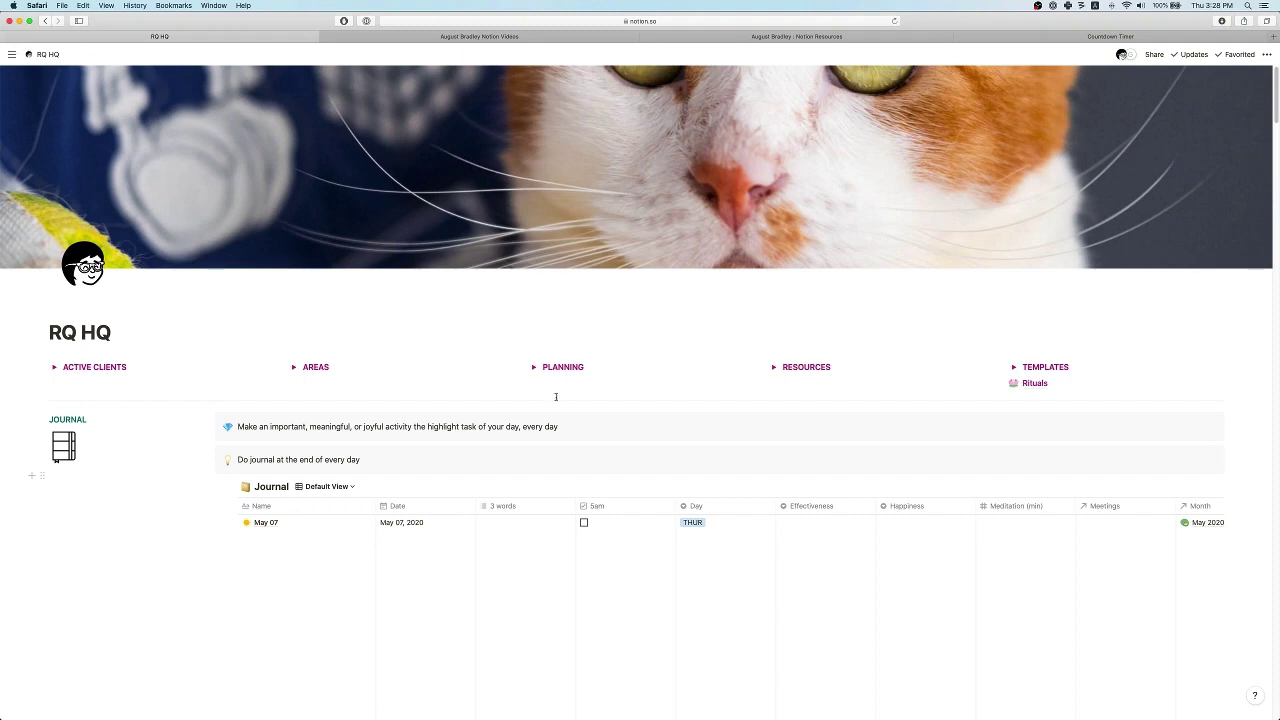
- Close the Notion app window showing Pillars and switch the RQ HQ page in Safari to dark mode
key(super+Tab)
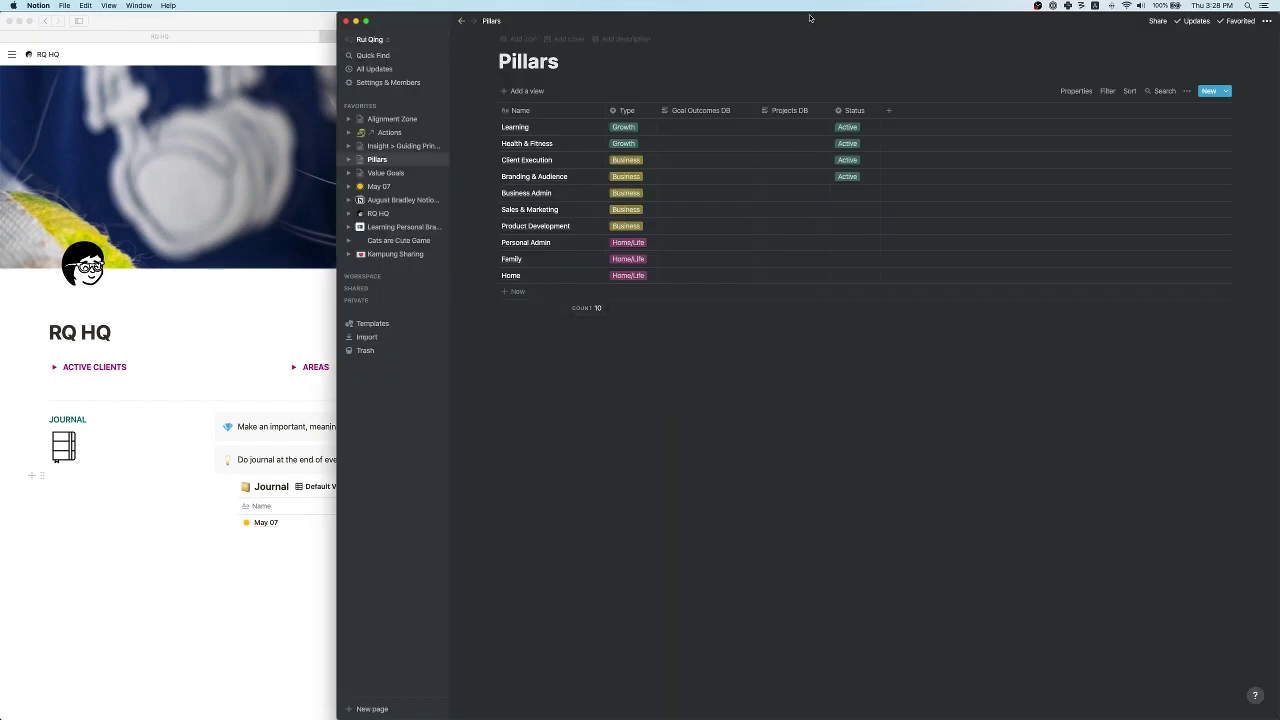
key(super+w)
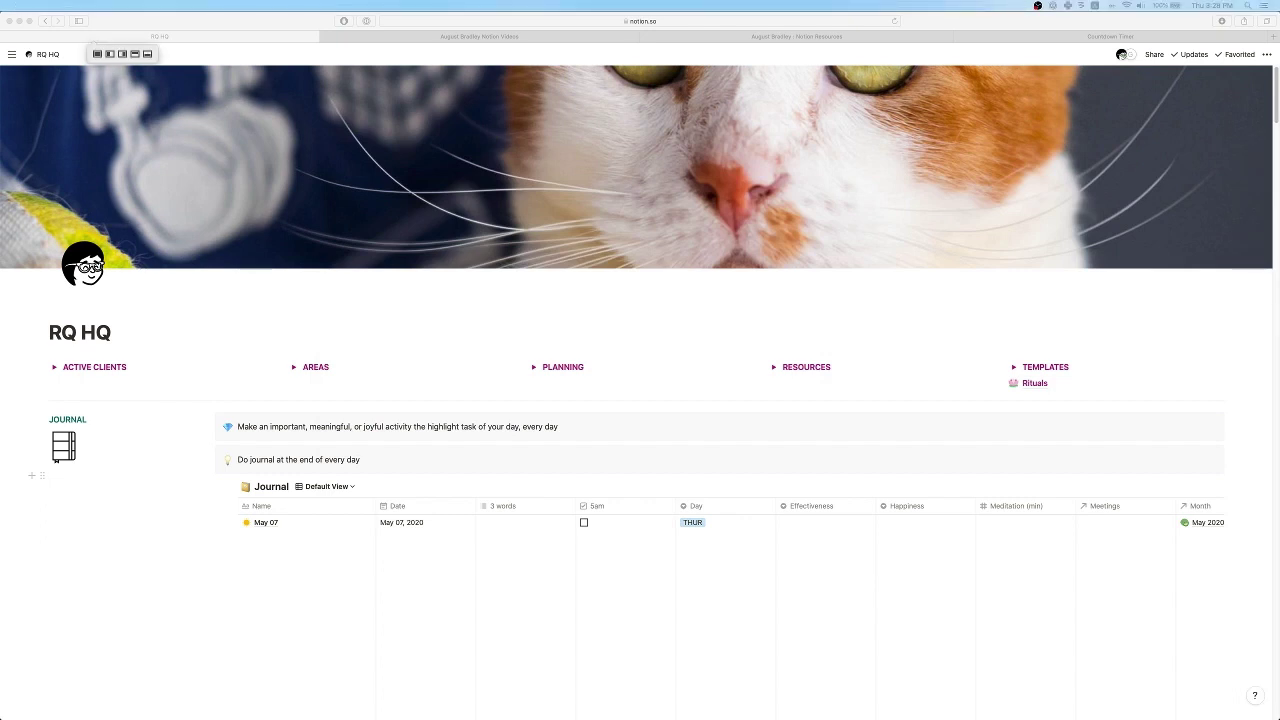
key(super+shift+l)
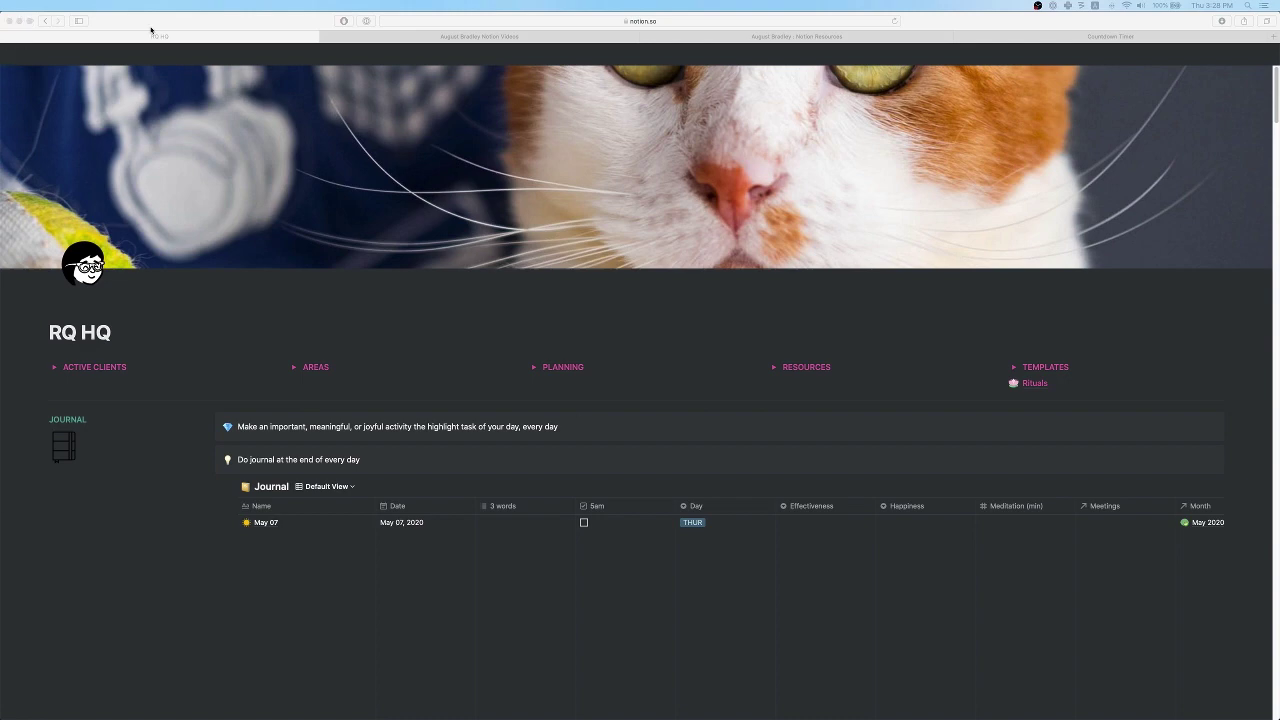
- Reopen the sidebar in the Safari RQ HQ tab and open the Alignment Zone page from the favourites
click(115, 38)
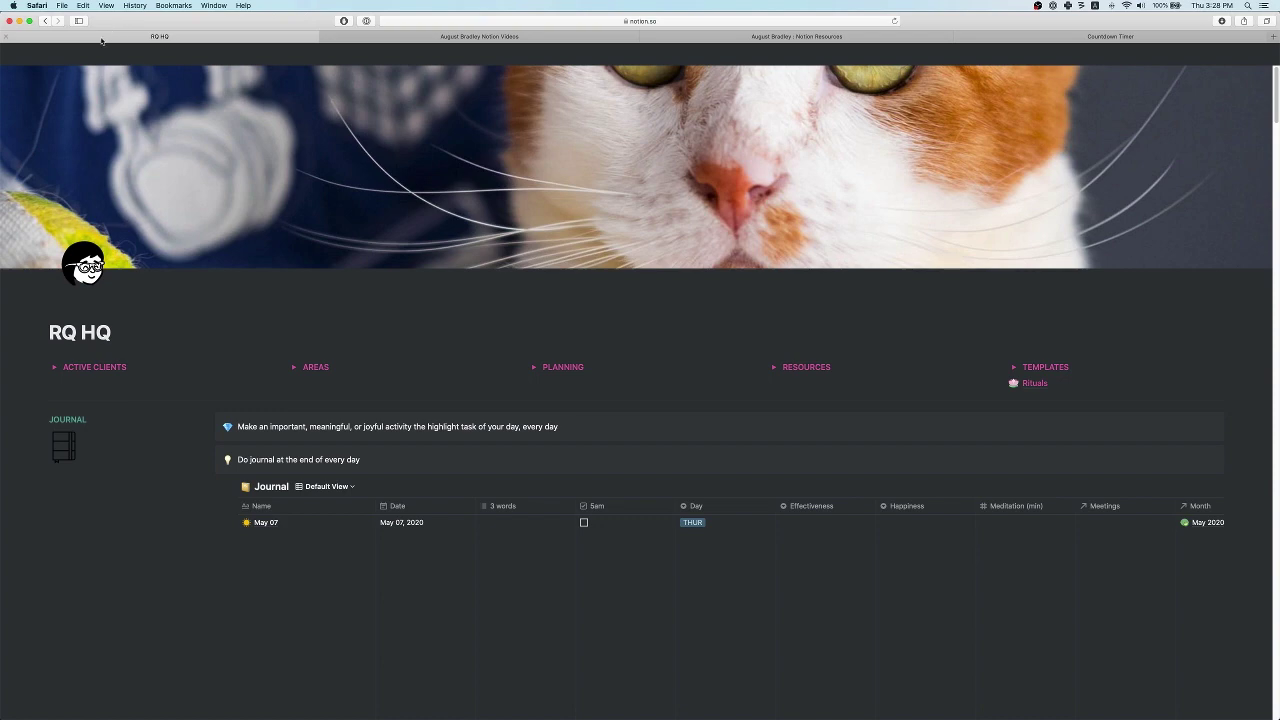
mouse_move(4, 60)
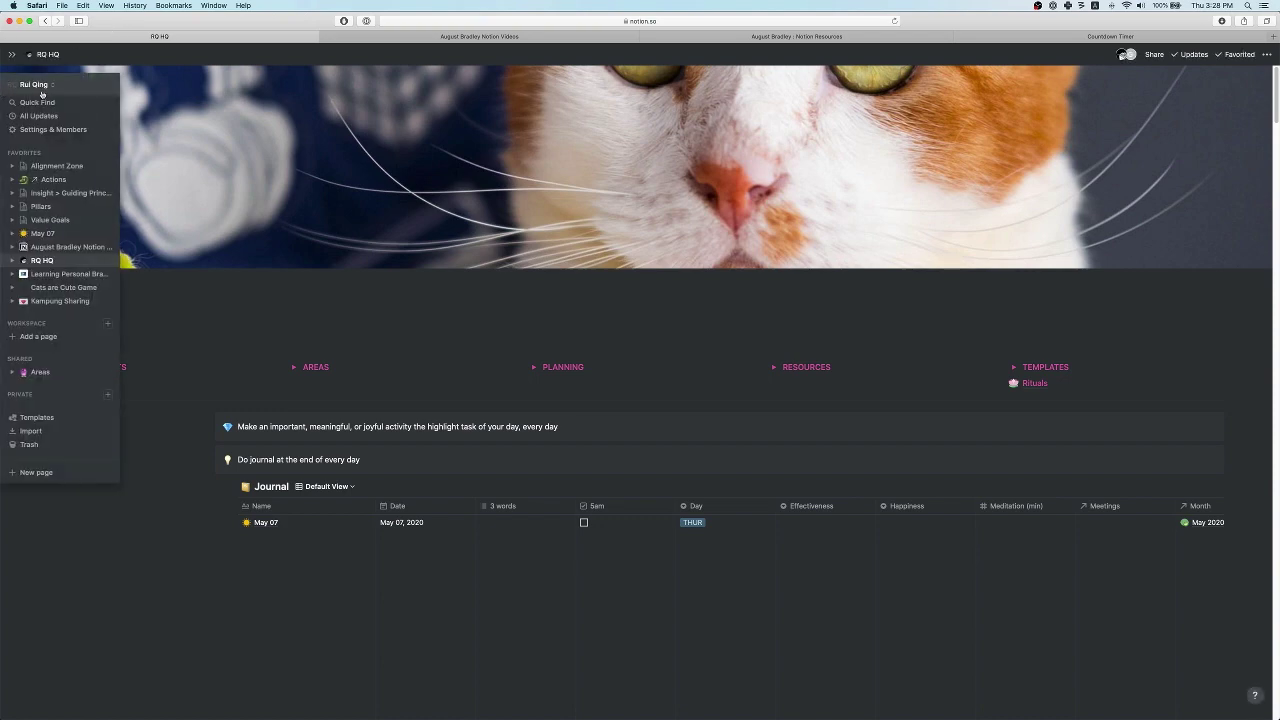
click(11, 54)
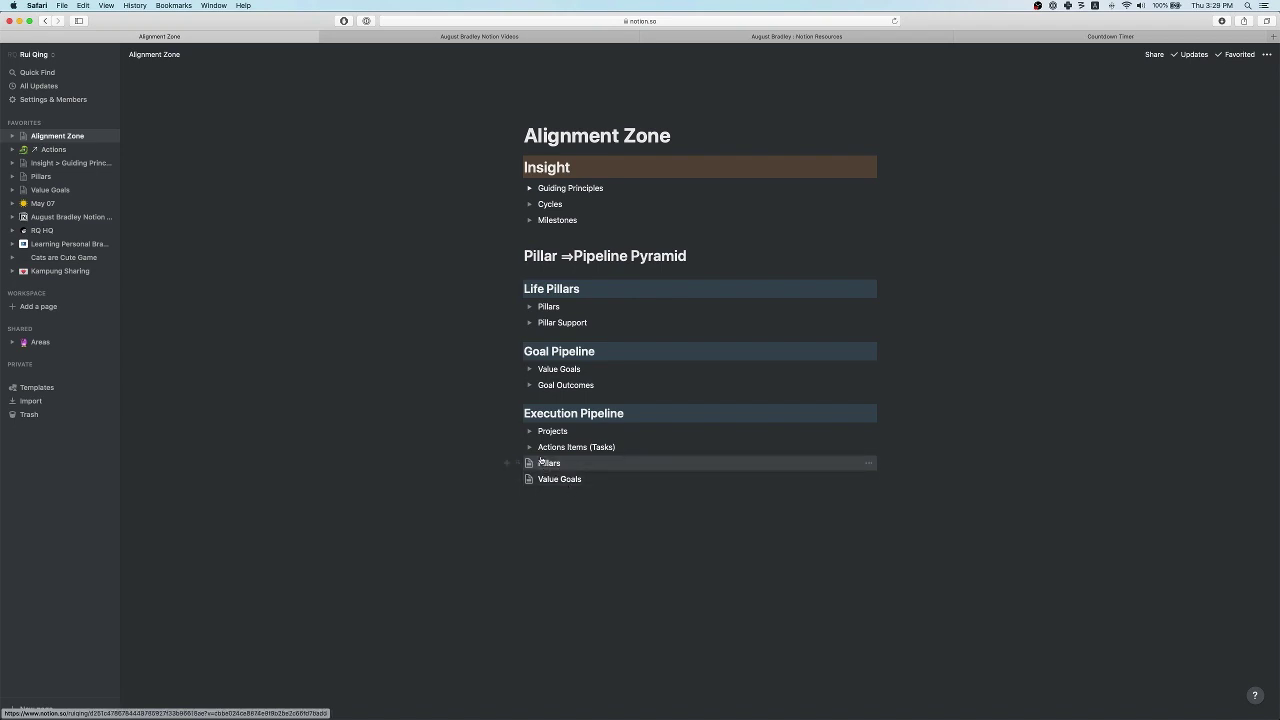
- Move the Pillars database page into the Pillars toggle under Life Pillars and expand that toggle
drag(518, 456, 540, 306)
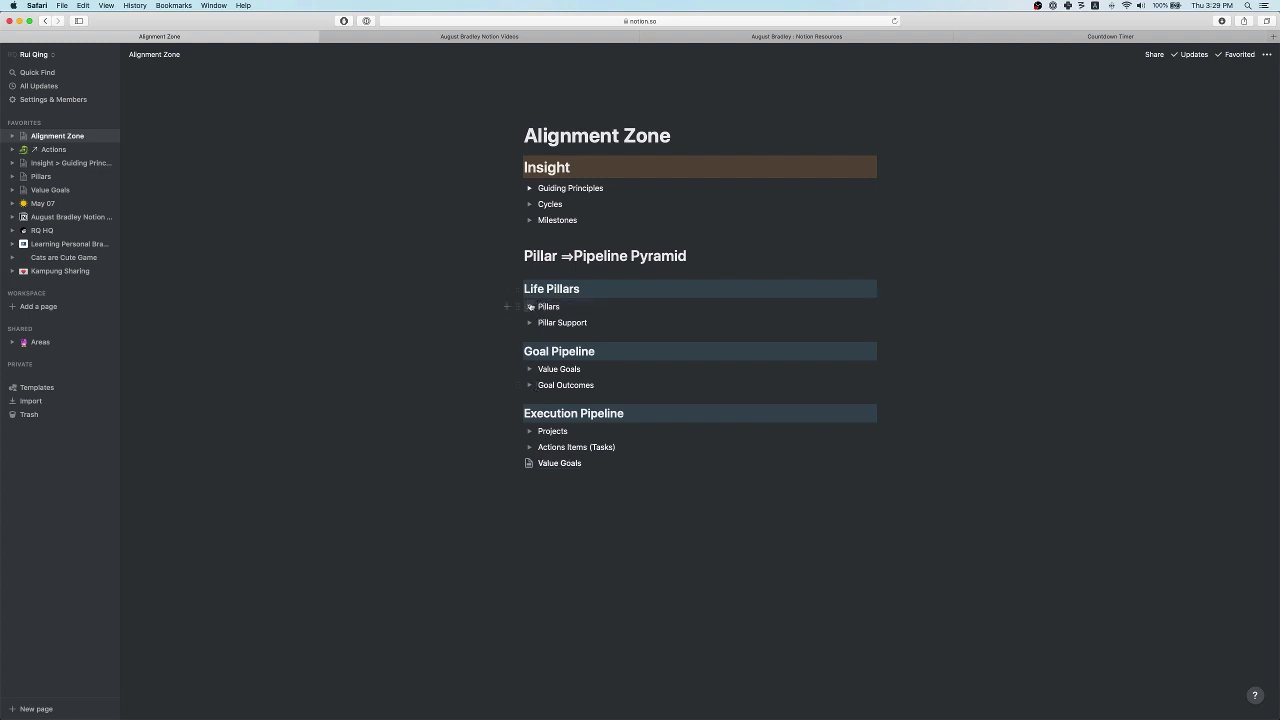
click(530, 306)
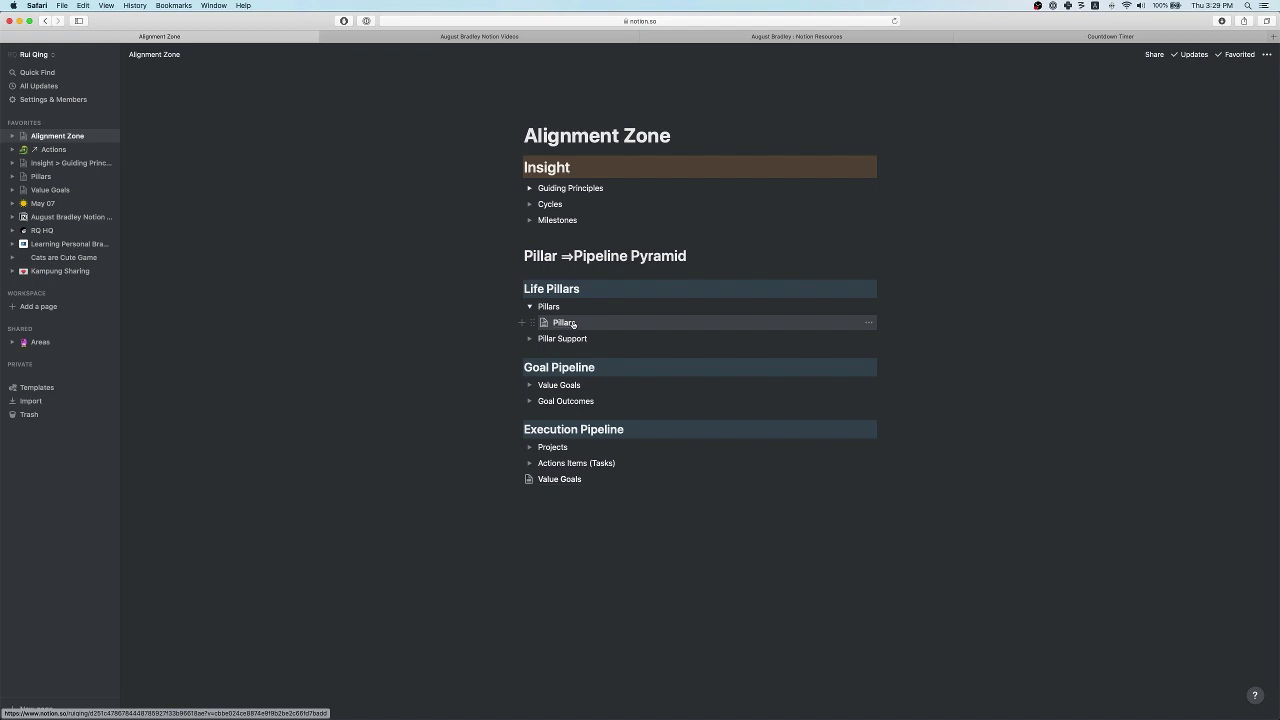
- Try turning the Pillars database page inside the toggle into an inline database, then undo the conversion
right_click(573, 324)
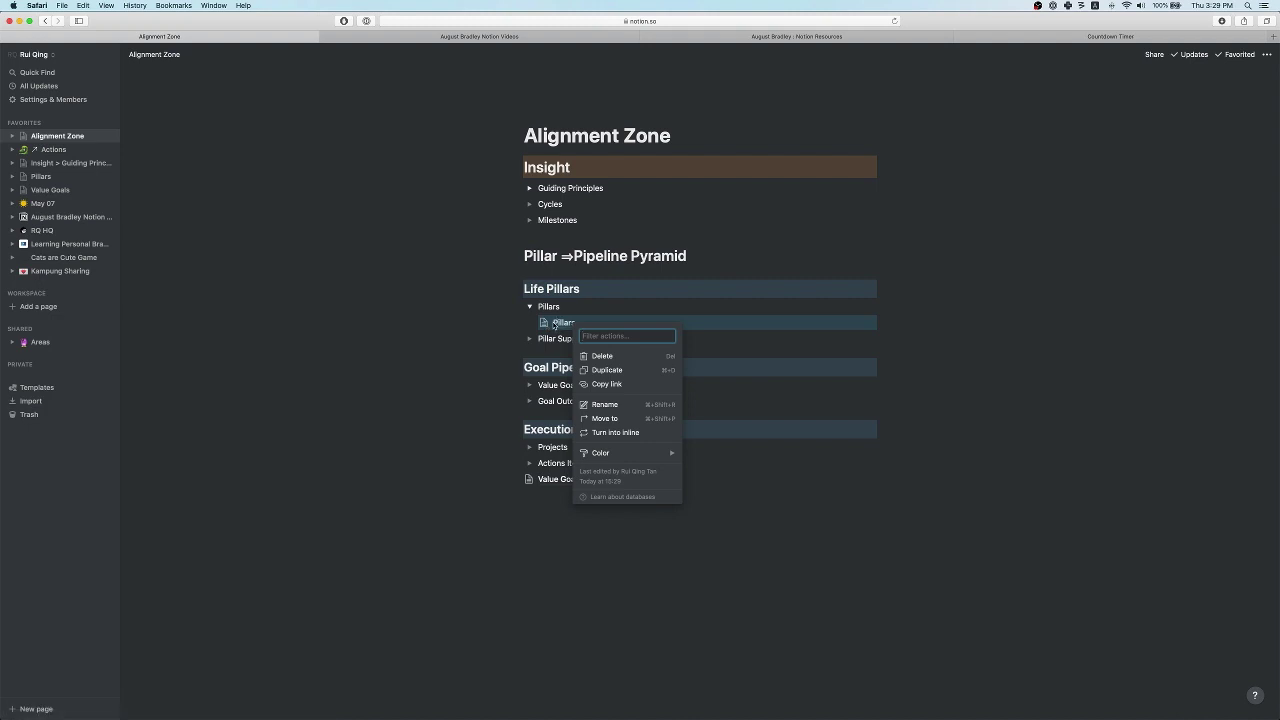
click(618, 432)
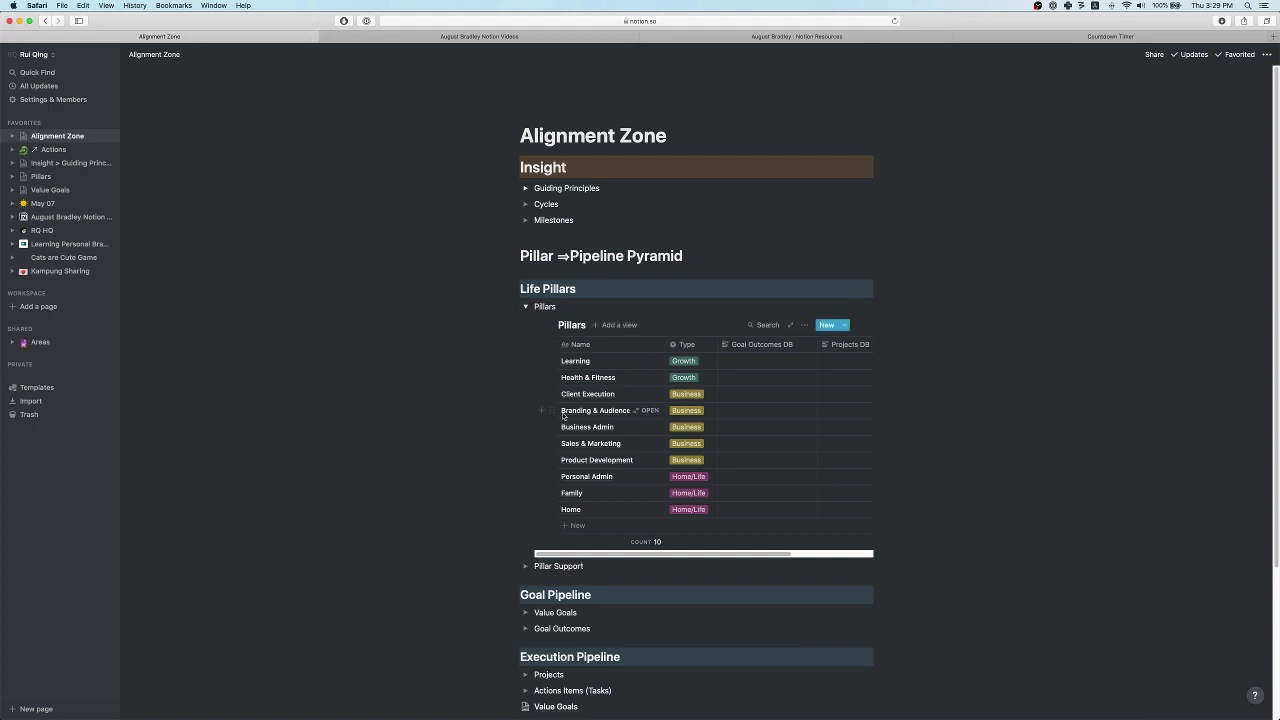
key(super+z)
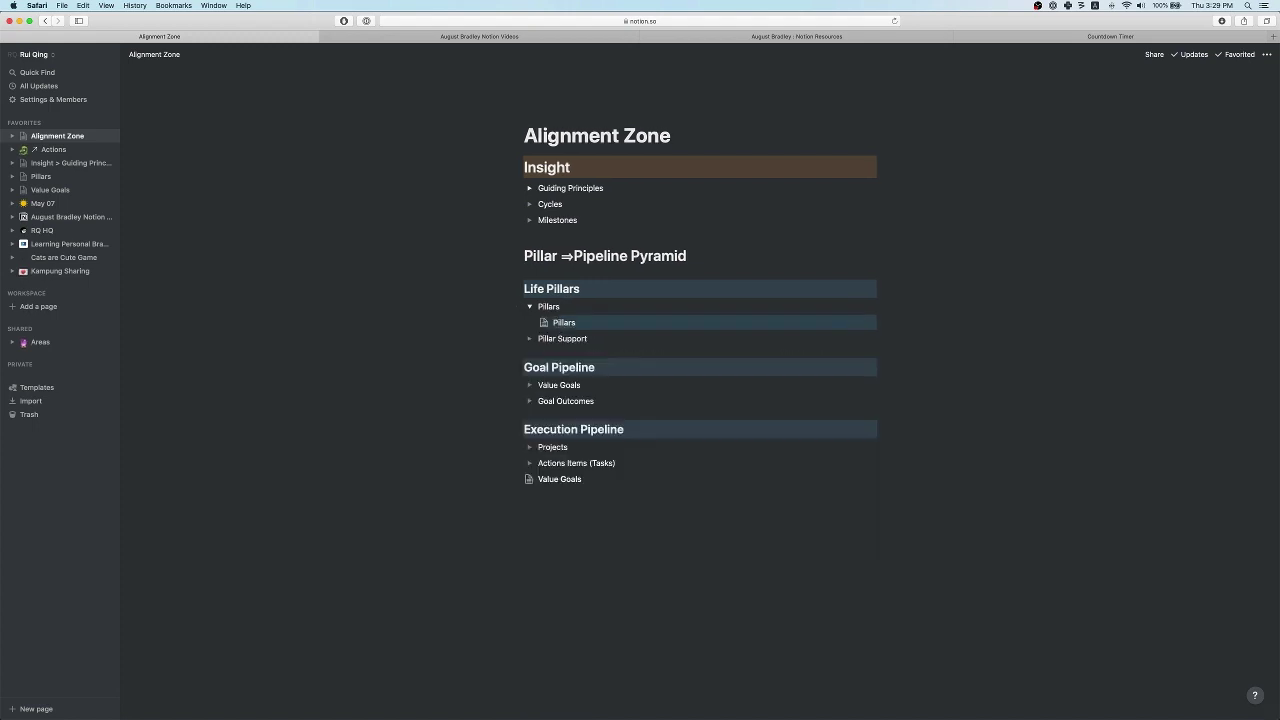
- Add a new line inside the Pillars toggle and create a linked database there from the Pillars database
click(572, 309)
key(Return)
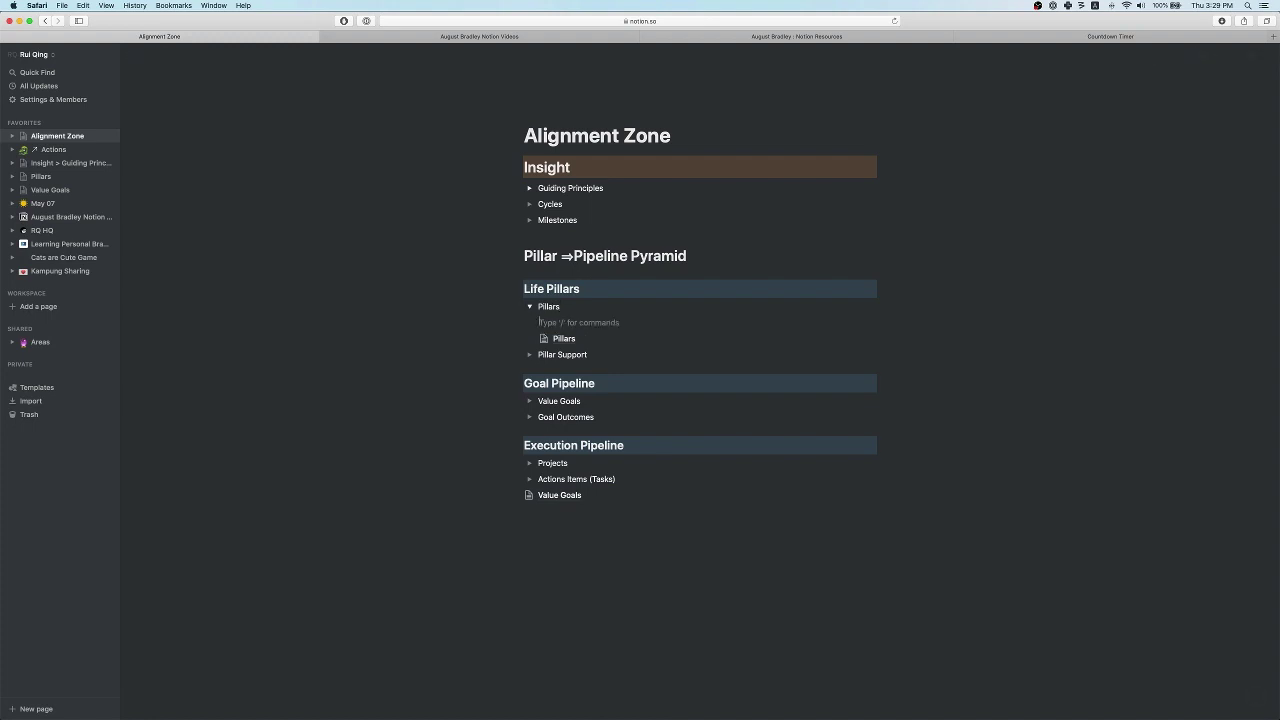
text(/l)
key(BackSpace)
text(in)
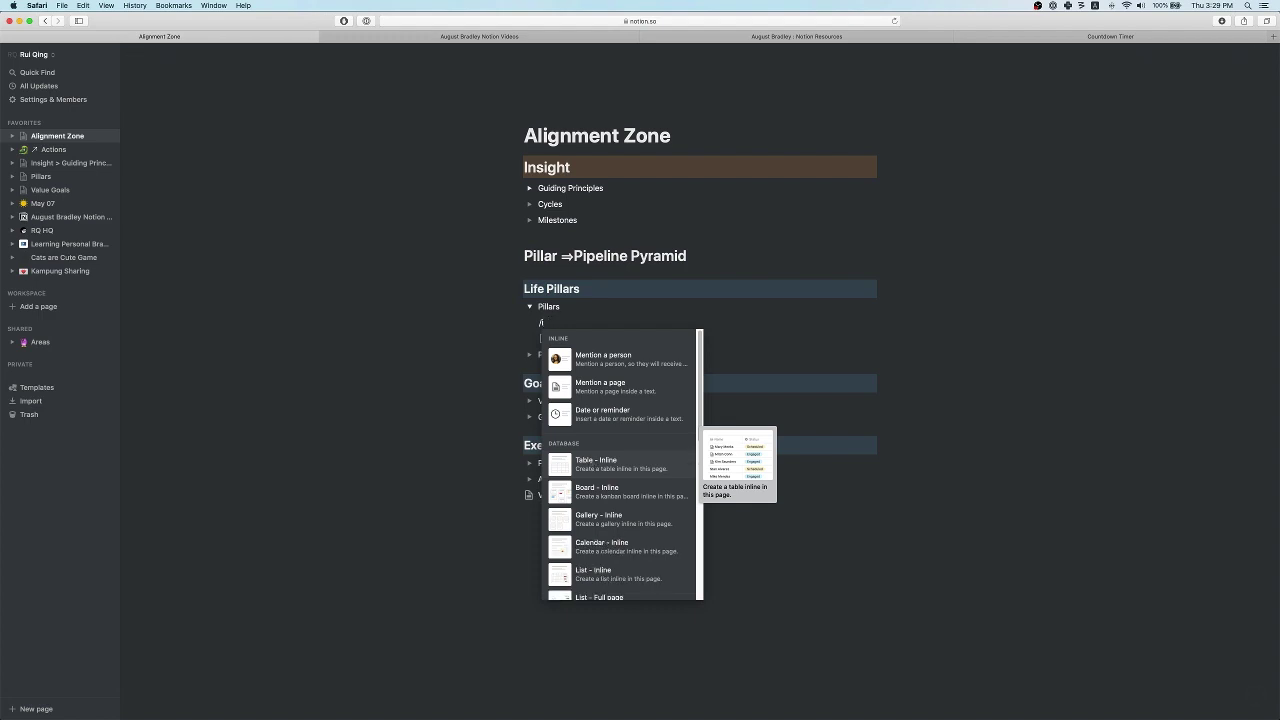
text(ink)
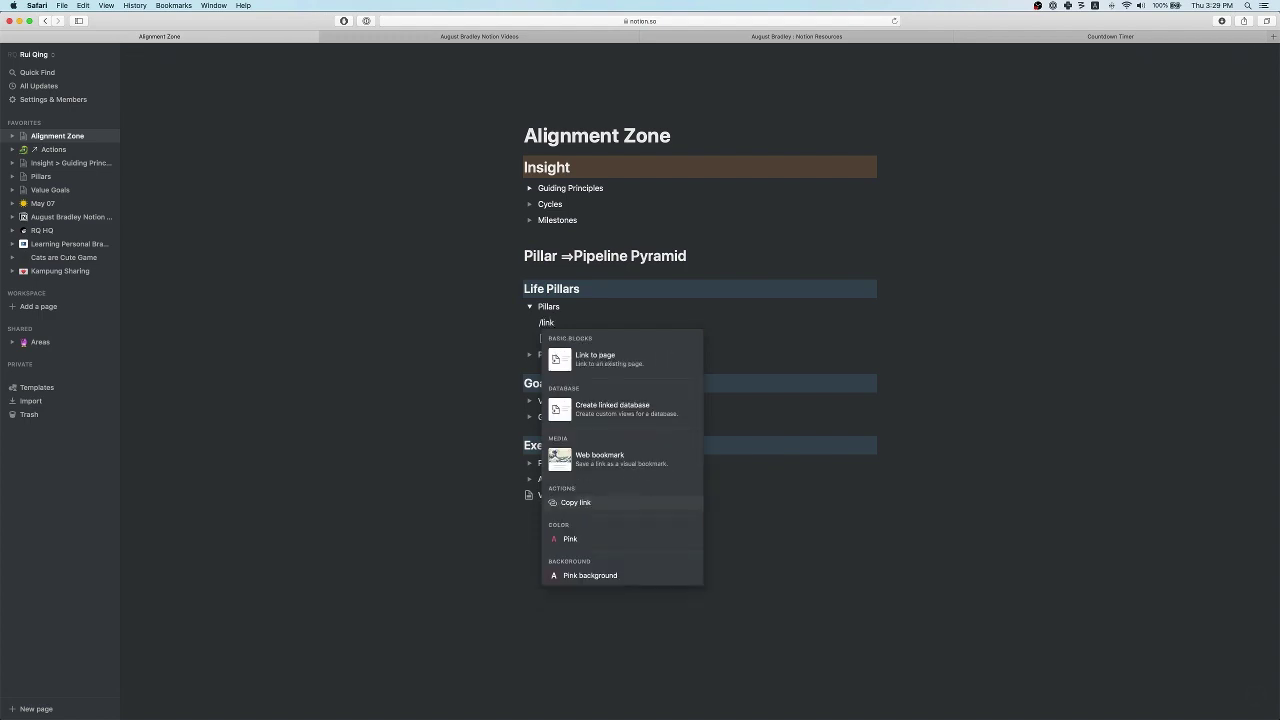
click(608, 410)
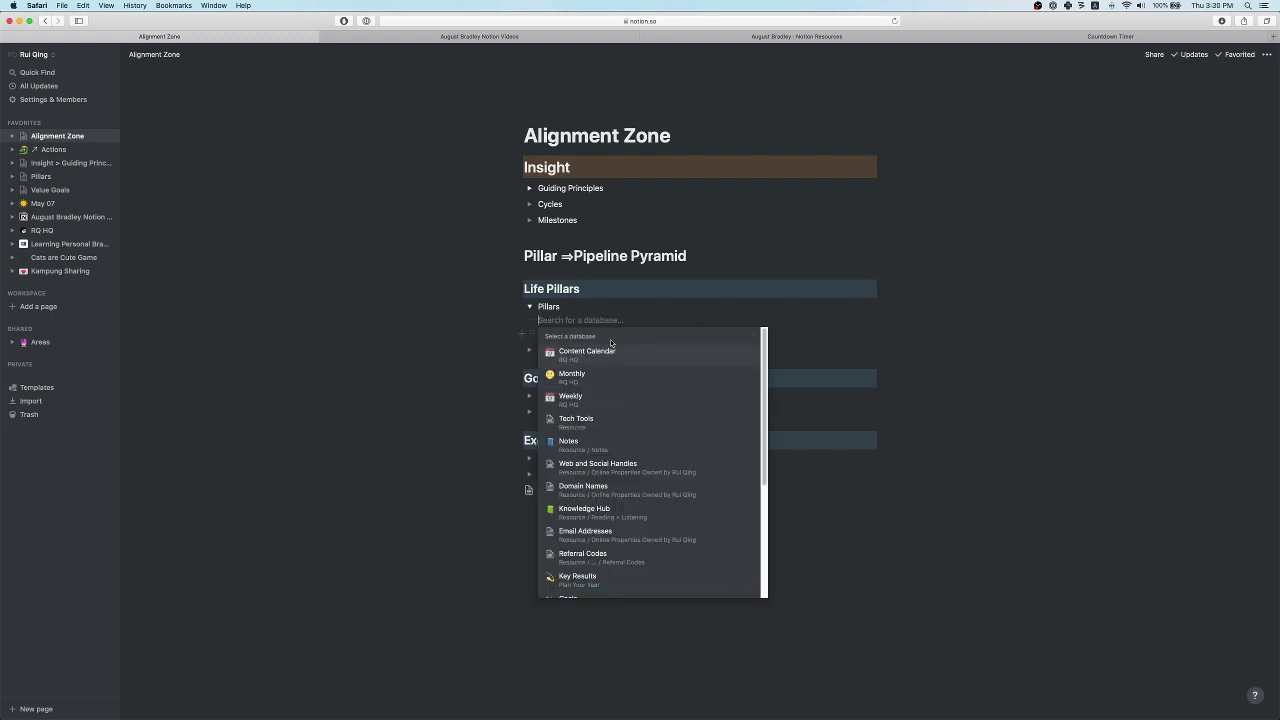
text(pill)
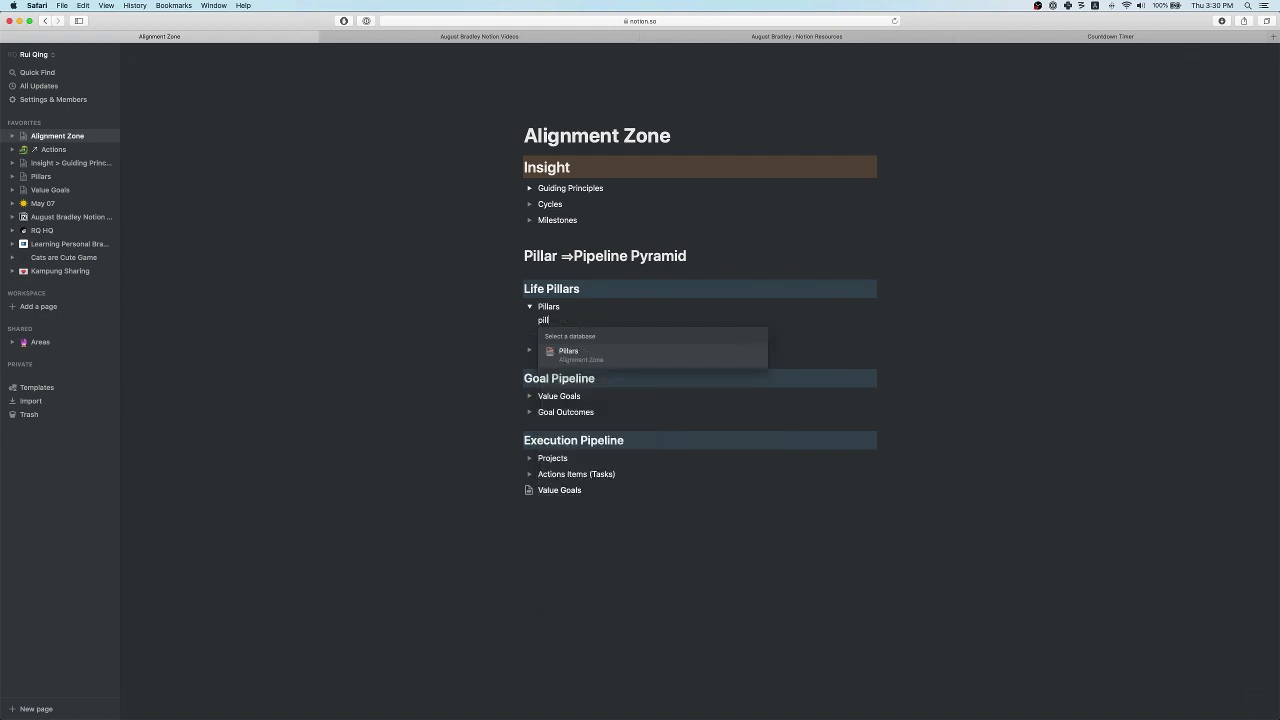
key(Return)
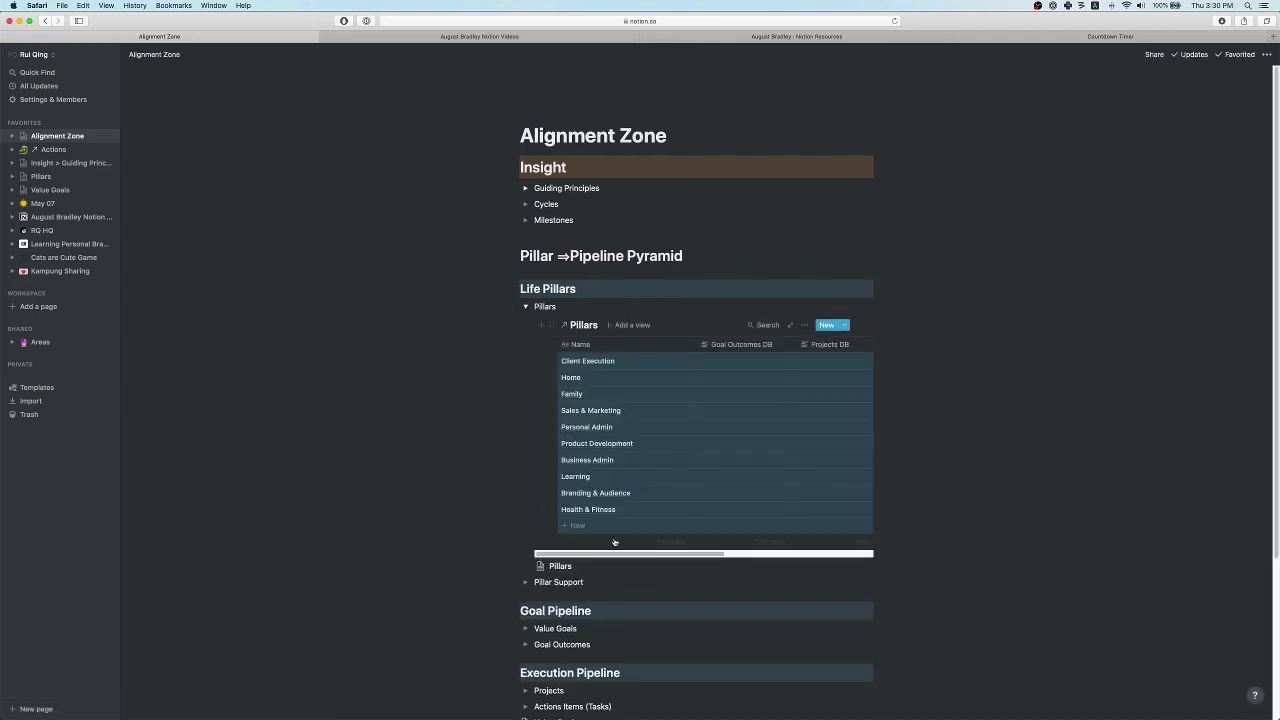
- Move the original Pillars database page out of the toggle to the end of the page, below Value Goals
click(933, 458)
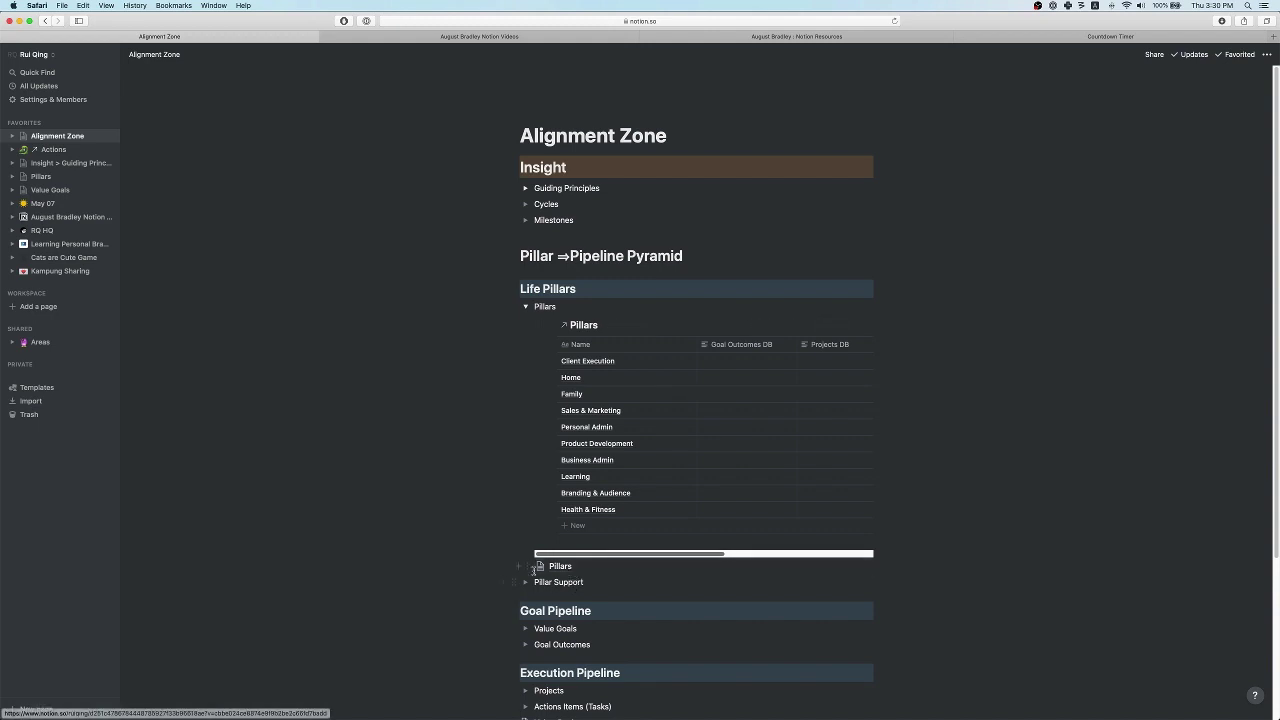
scroll(545, 548, down, 3)
drag(528, 429, 531, 596)
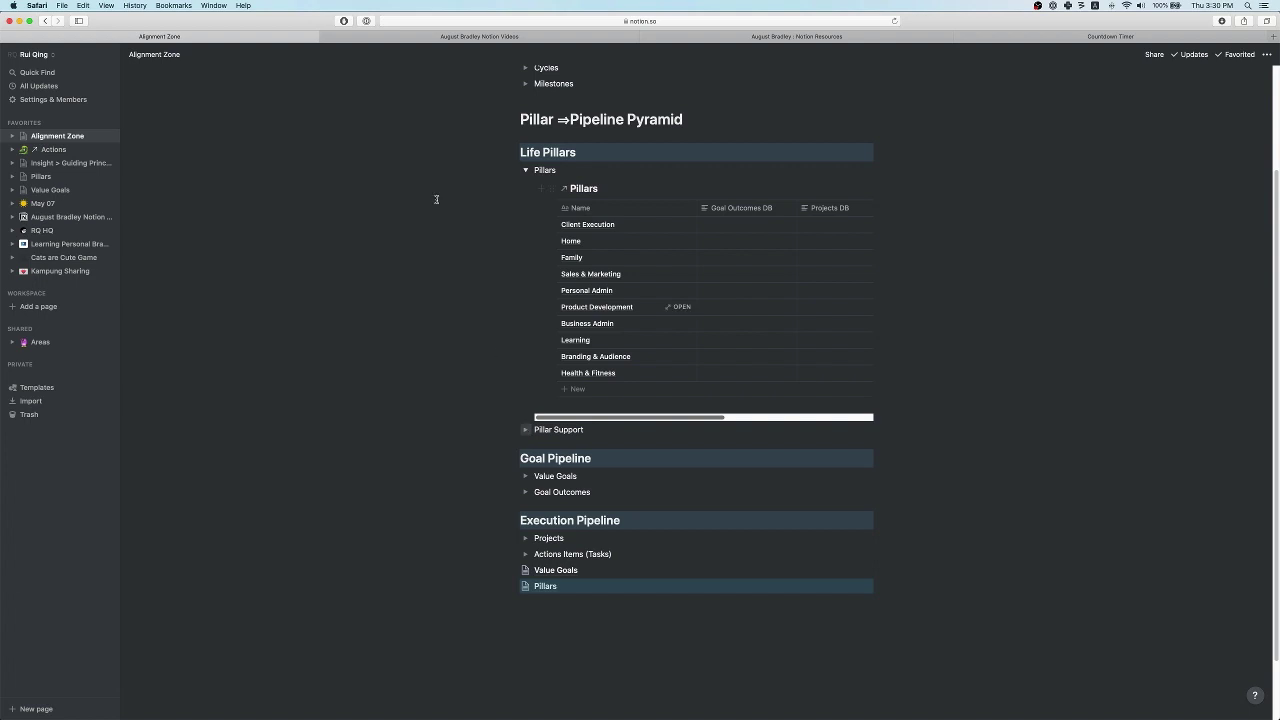
- Shift the Safari window and the Preview reference image so both are readable side by side, and return to Safari
drag(2, 72, 251, 72)
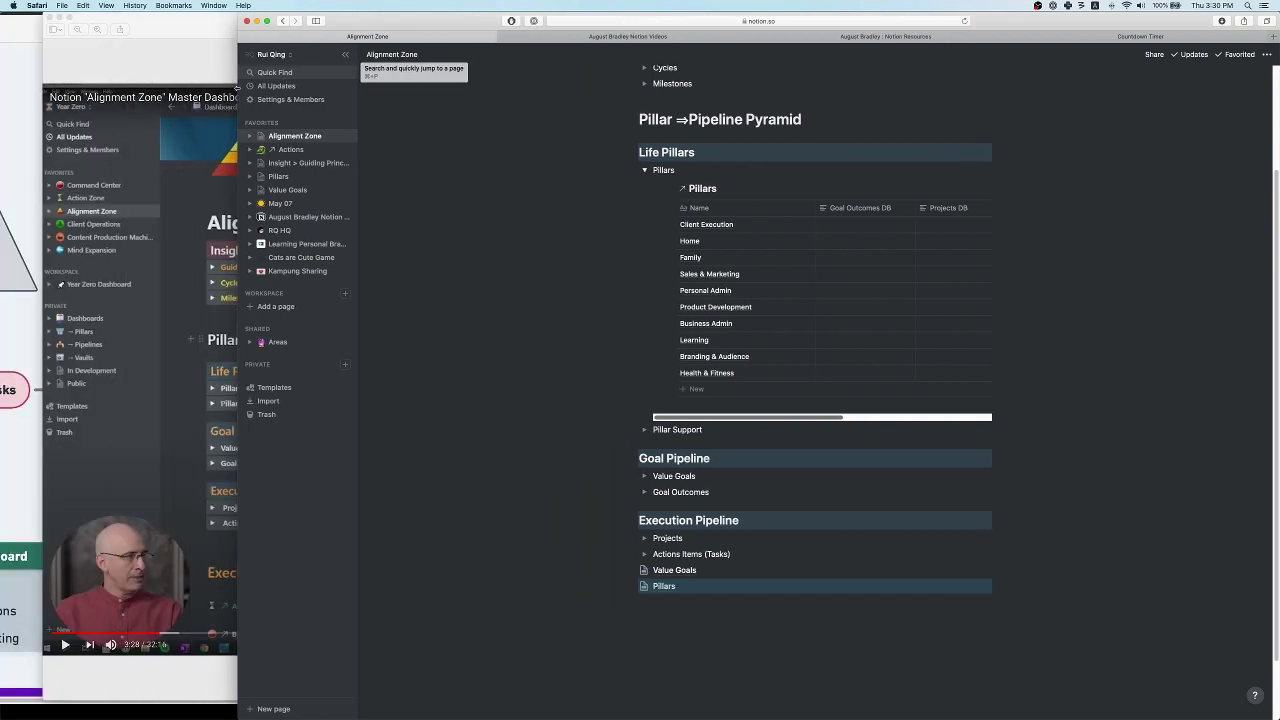
click(114, 20)
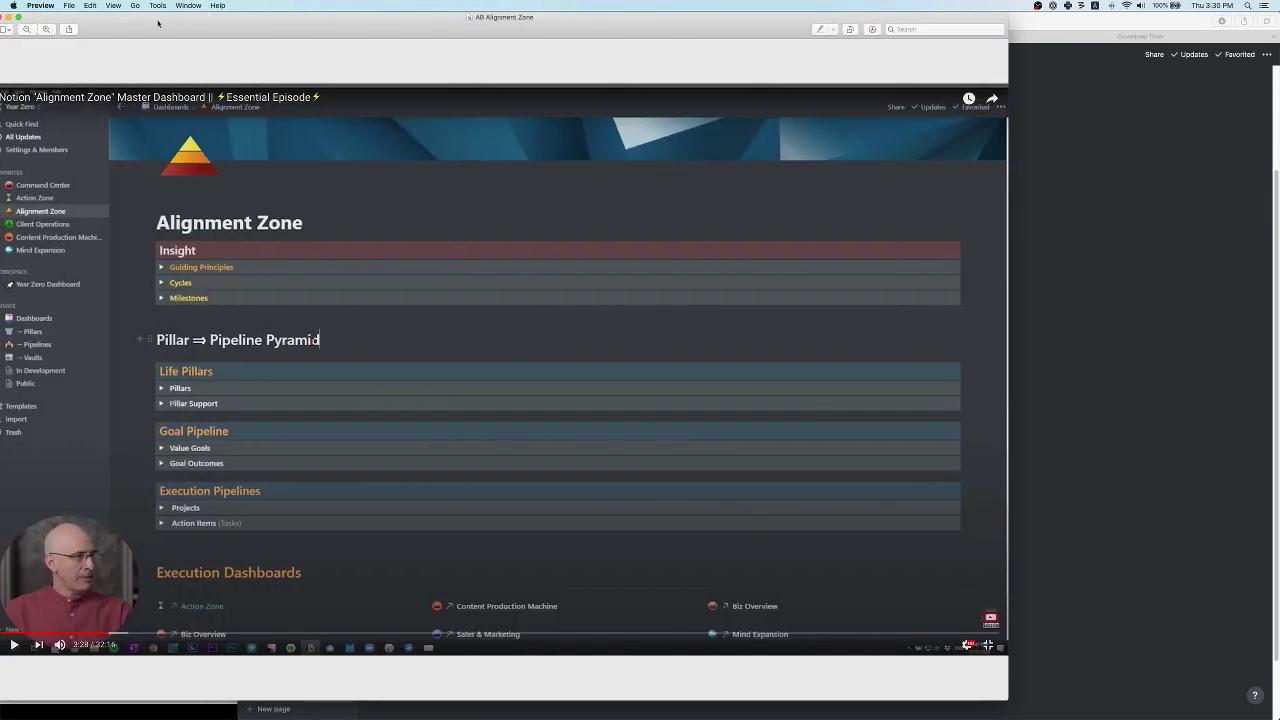
click(450, 713)
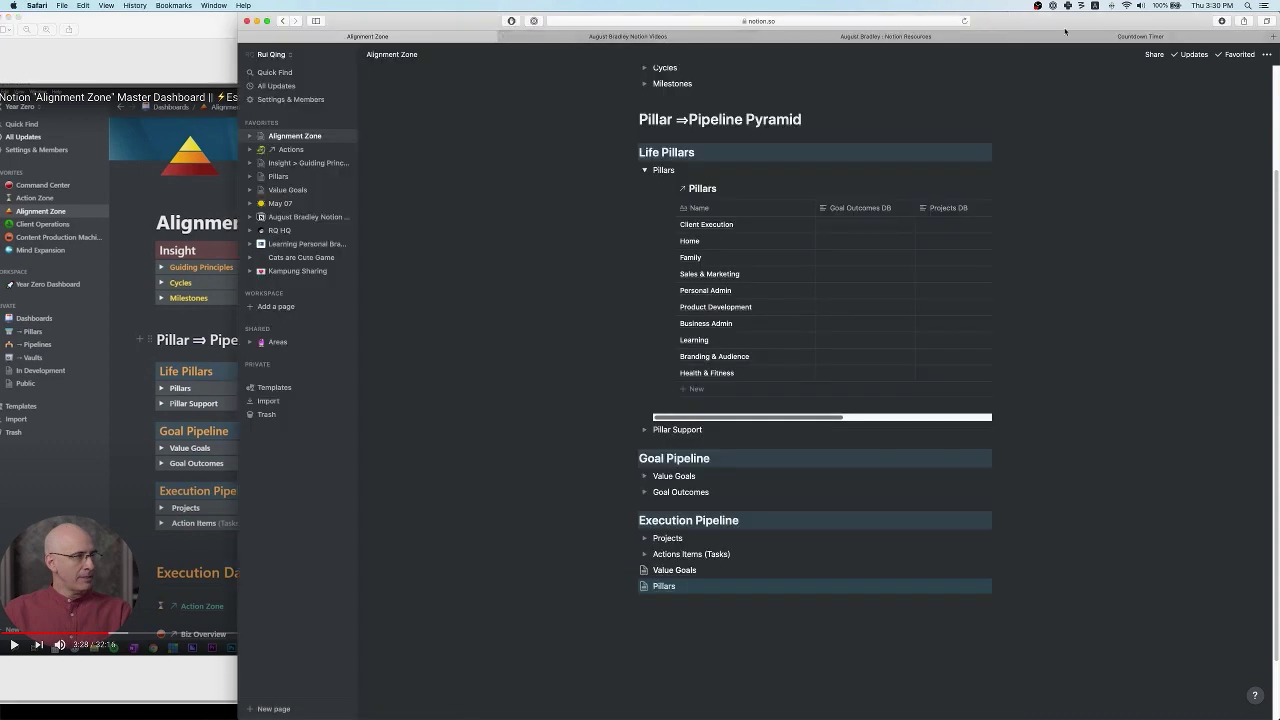
- Switch to the Notion Resources tab, open August Bradley Notion Videos from the favourites, and collapse the Private section
click(968, 38)
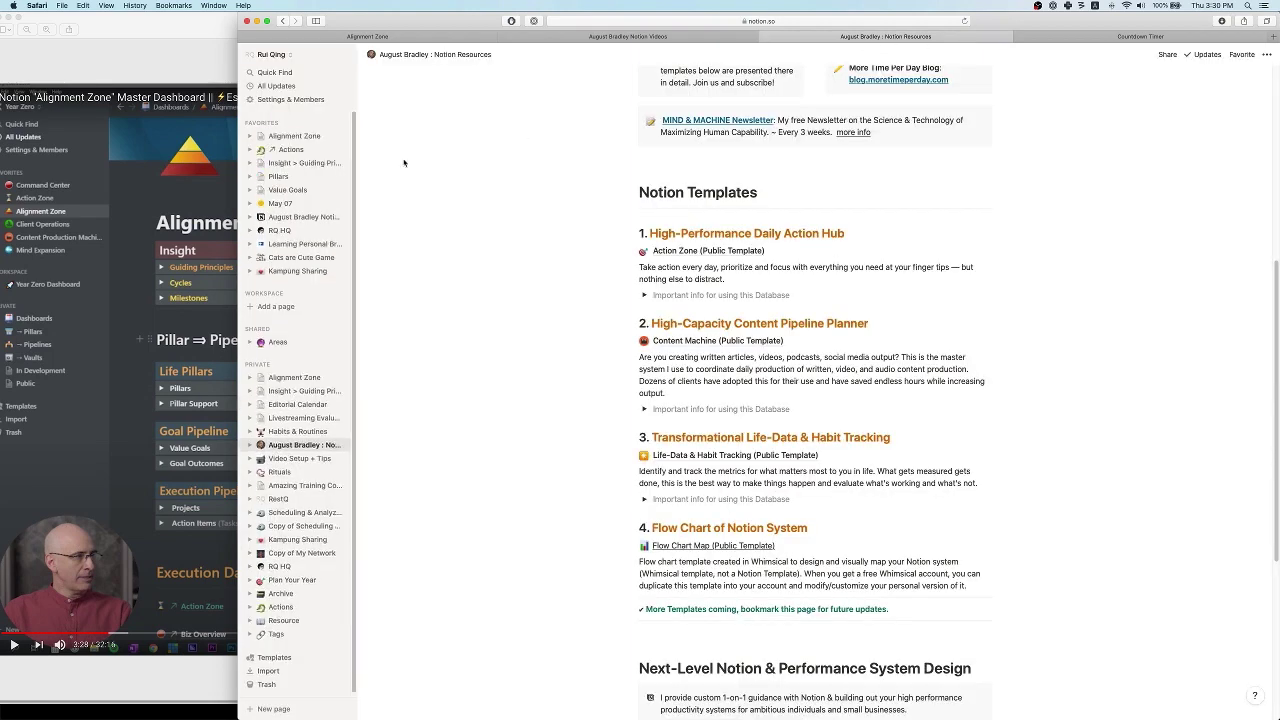
click(303, 217)
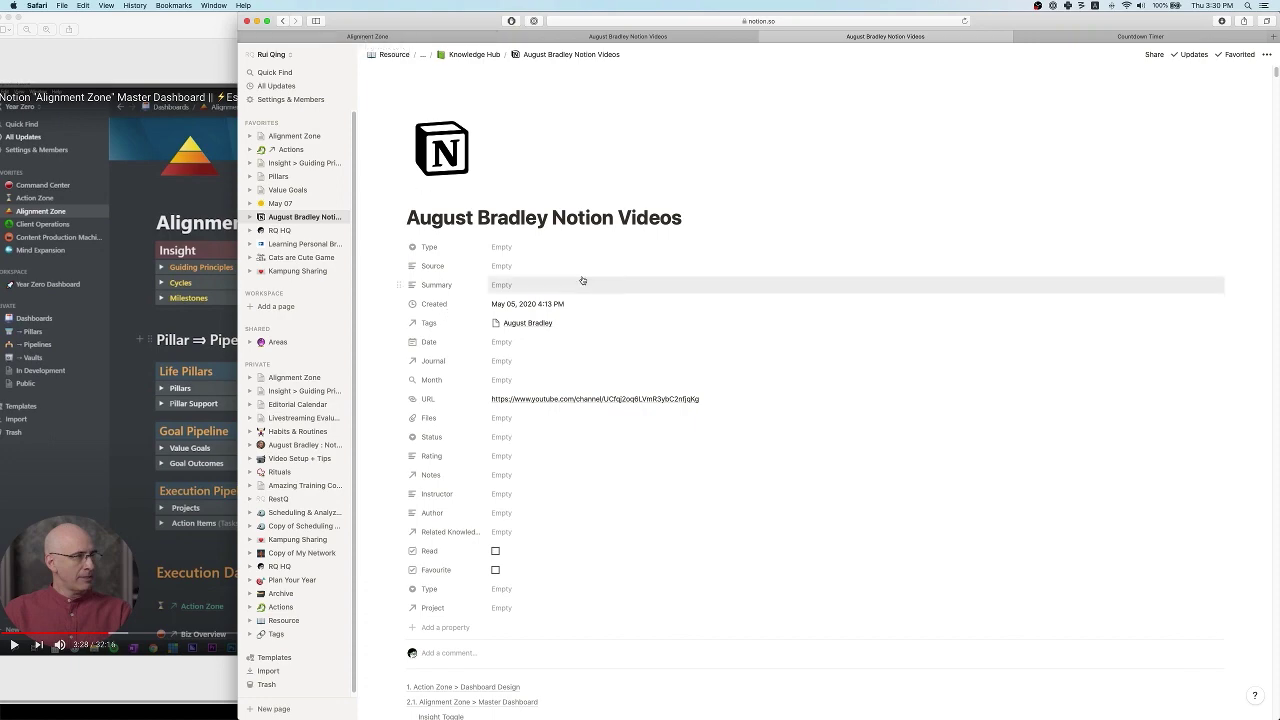
click(256, 364)
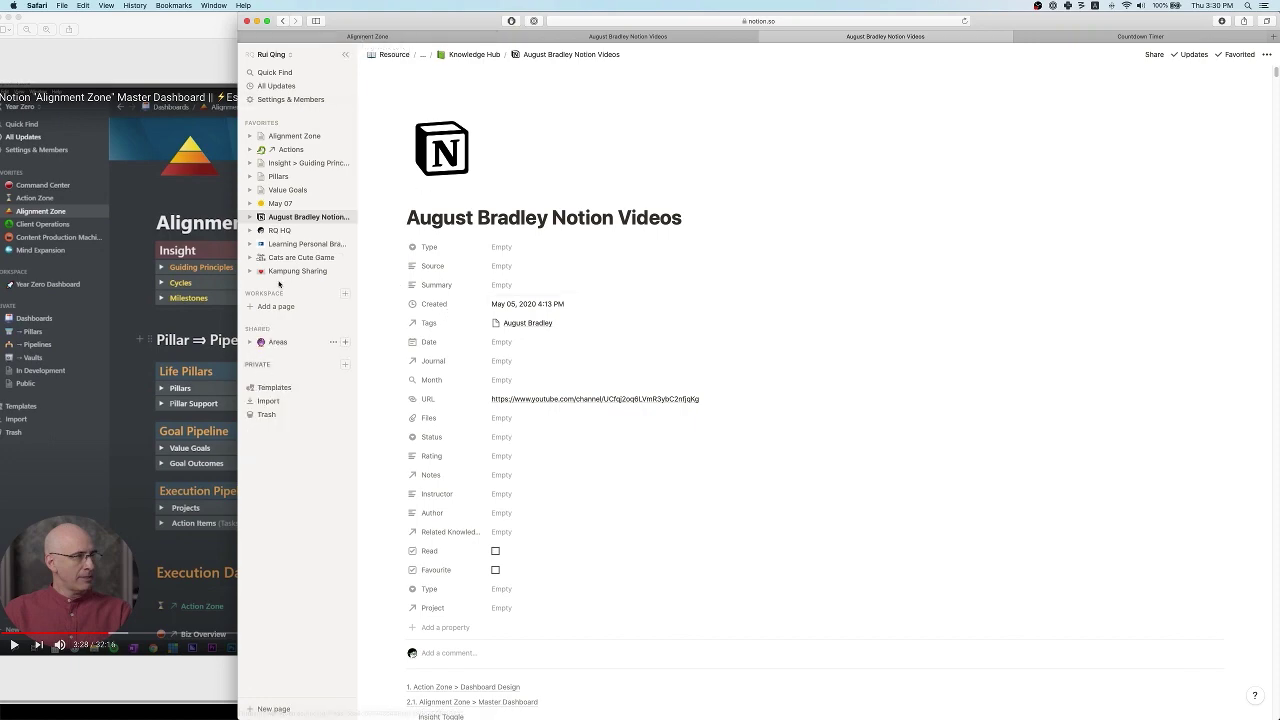
- Find section 2.2 on goal setting in the video notes and examine the Value Goals and Goal Outcomes database layouts
scroll(594, 295, down, 5)
scroll(594, 295, down, 10)
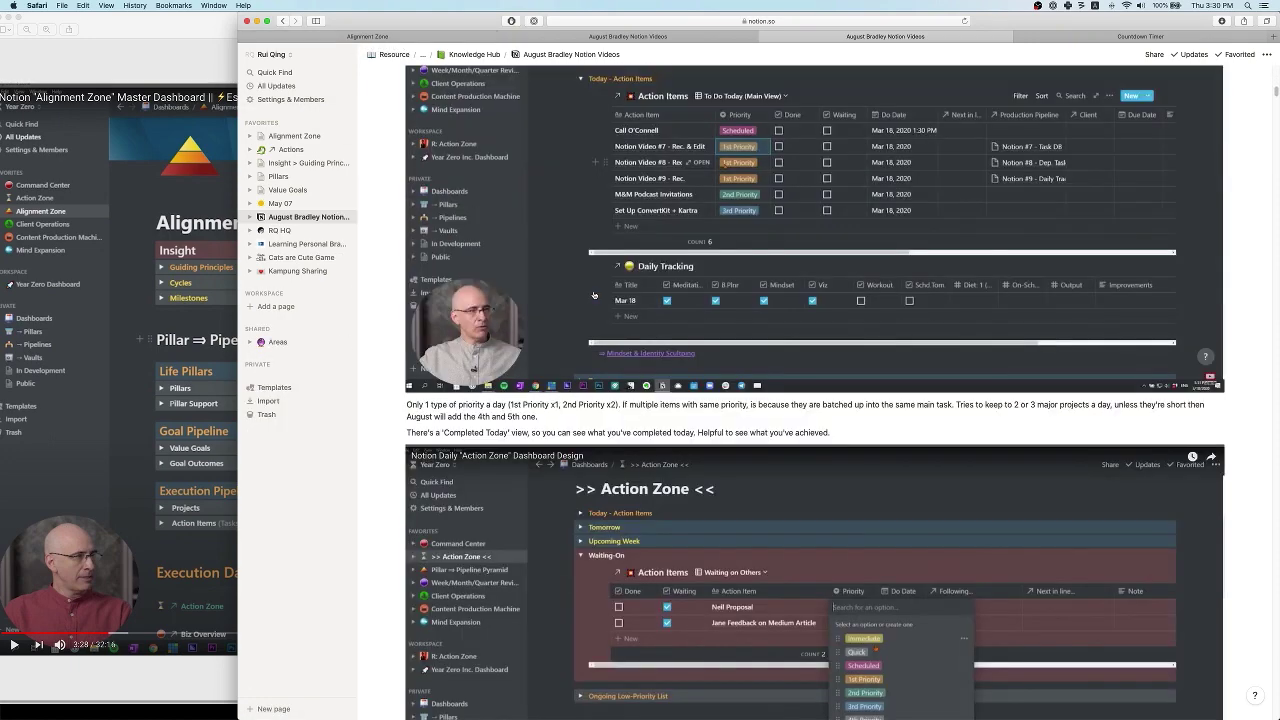
scroll(594, 295, up, 3)
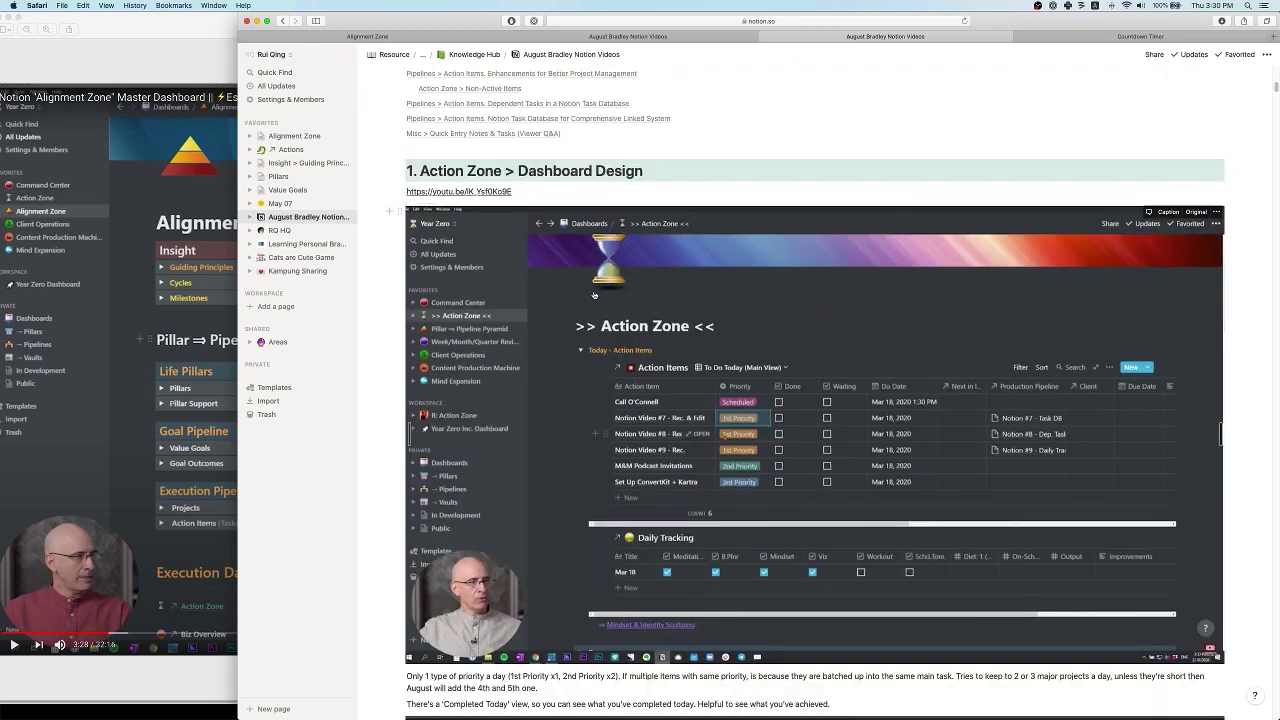
scroll(594, 295, up, 2)
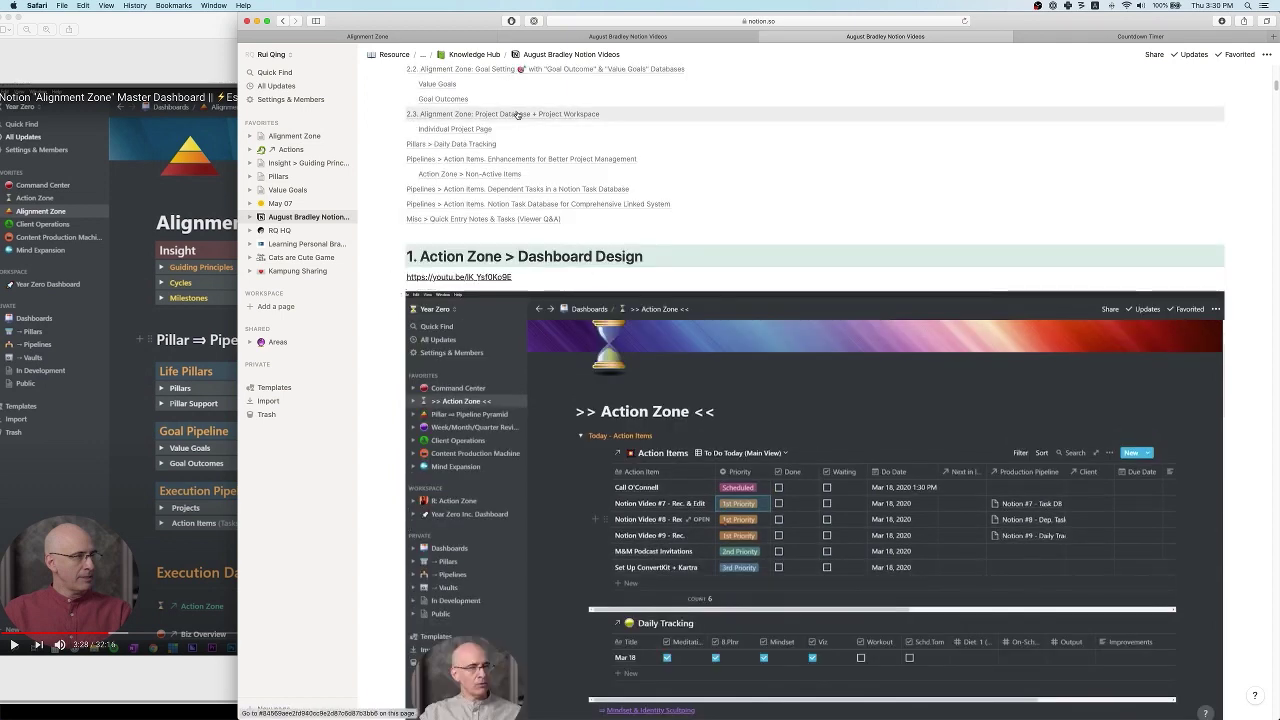
click(547, 72)
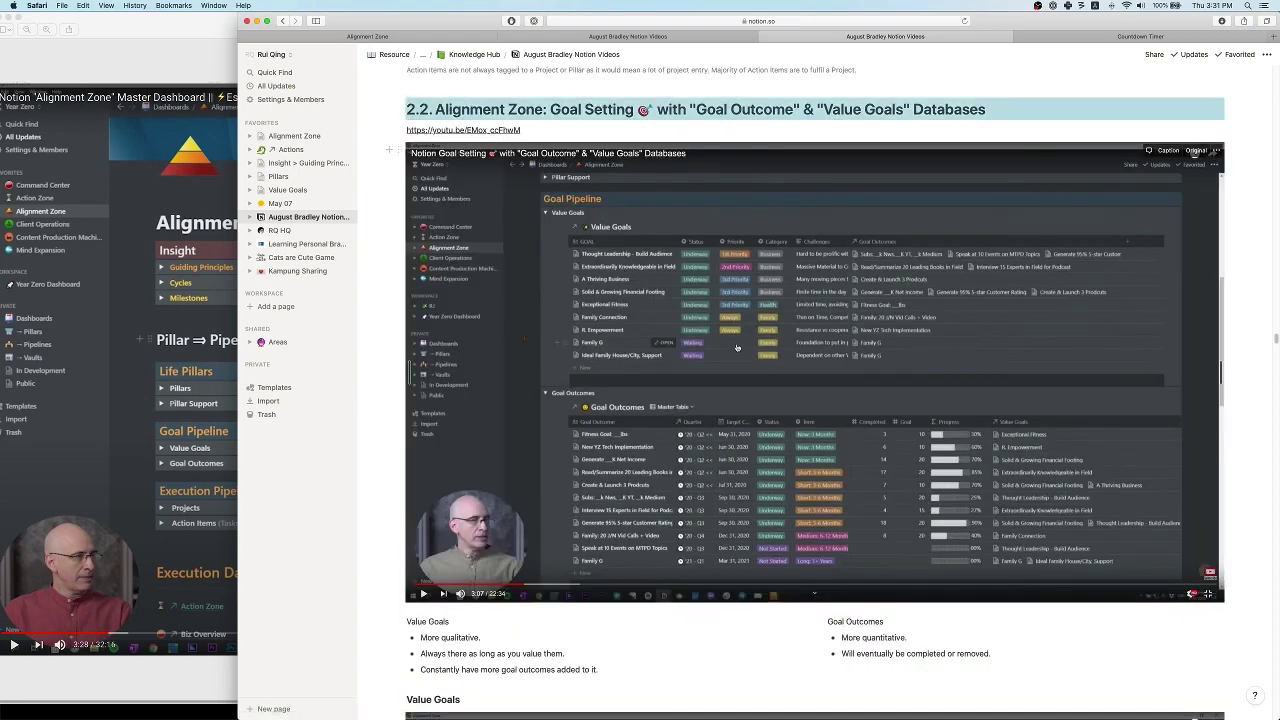
scroll(737, 347, down, 5)
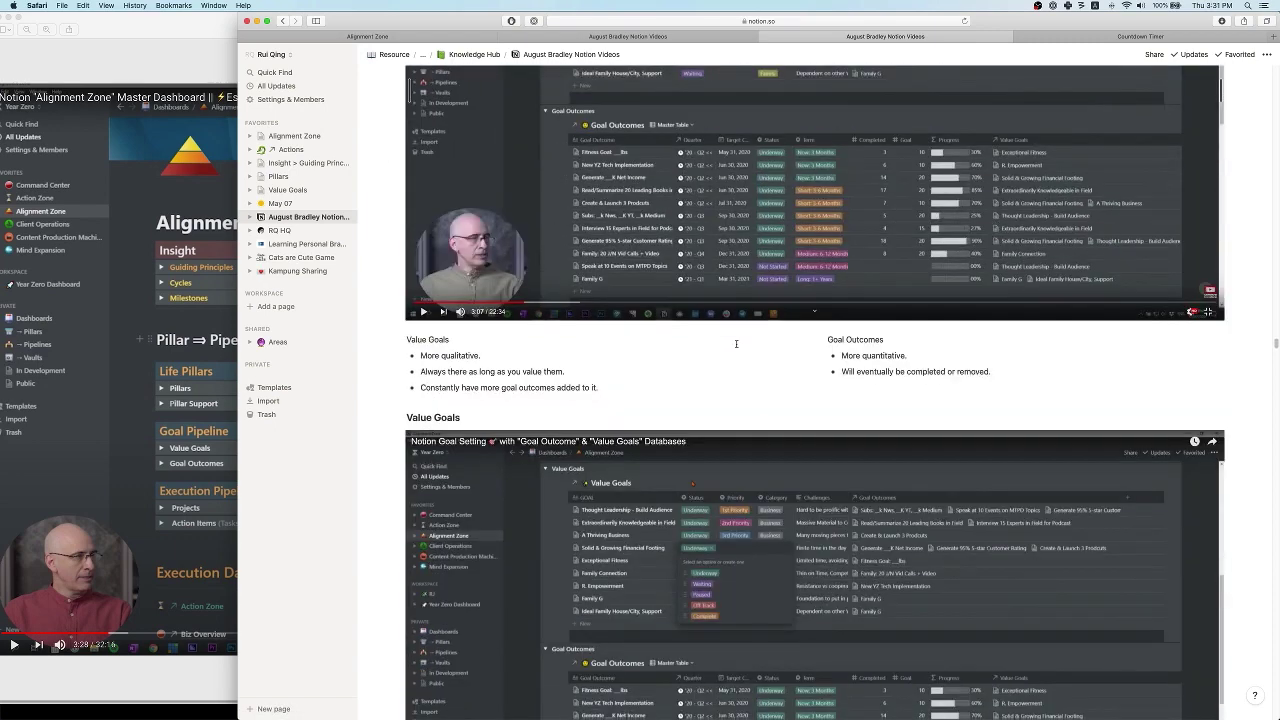
scroll(737, 347, up, 4)
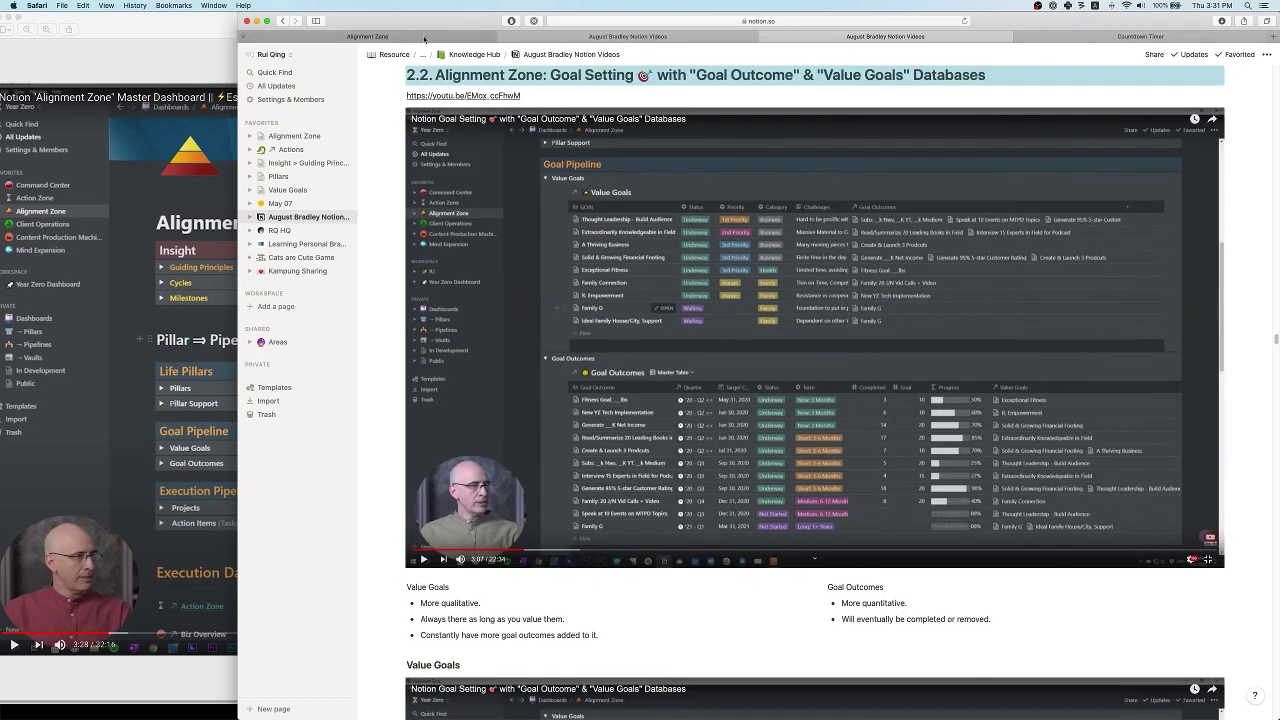
- Back in the Alignment Zone tab, collapse the Pillars toggle and create a linked Value Goals database inside the Value Goals toggle
key(super+1)
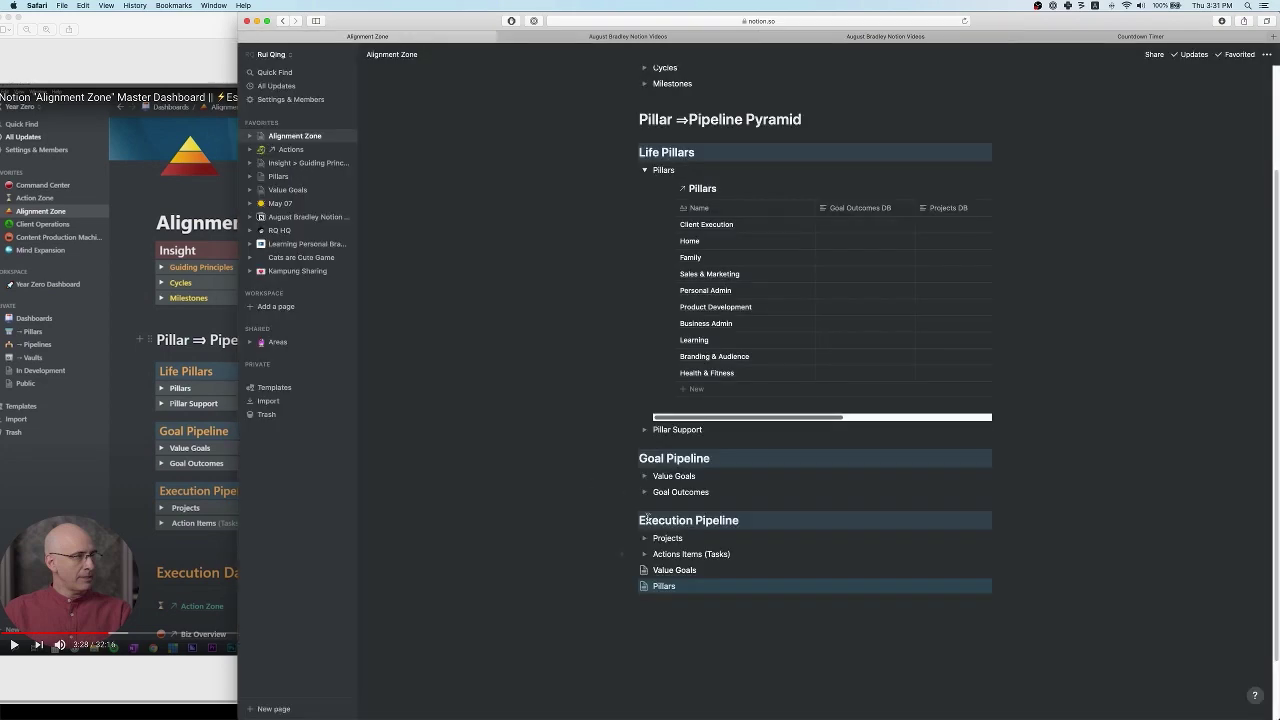
click(645, 171)
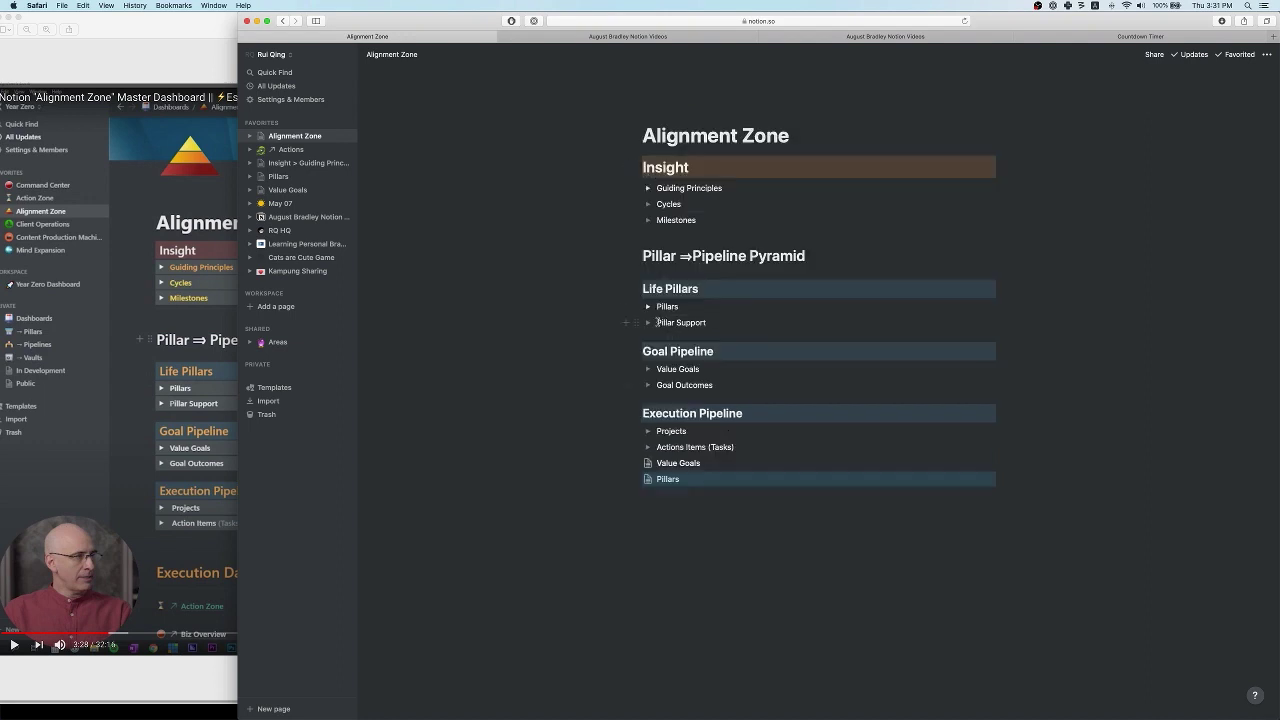
click(647, 370)
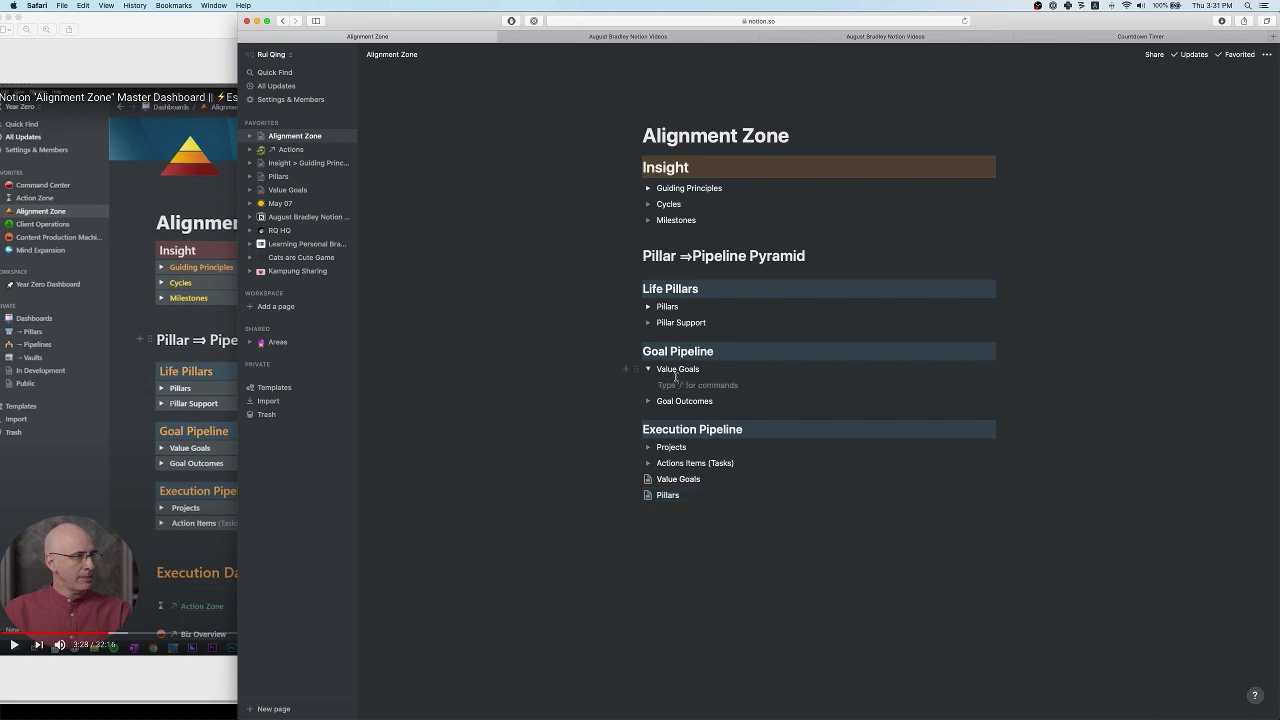
text(/)
scroll(740, 525, down, 5)
text(link)
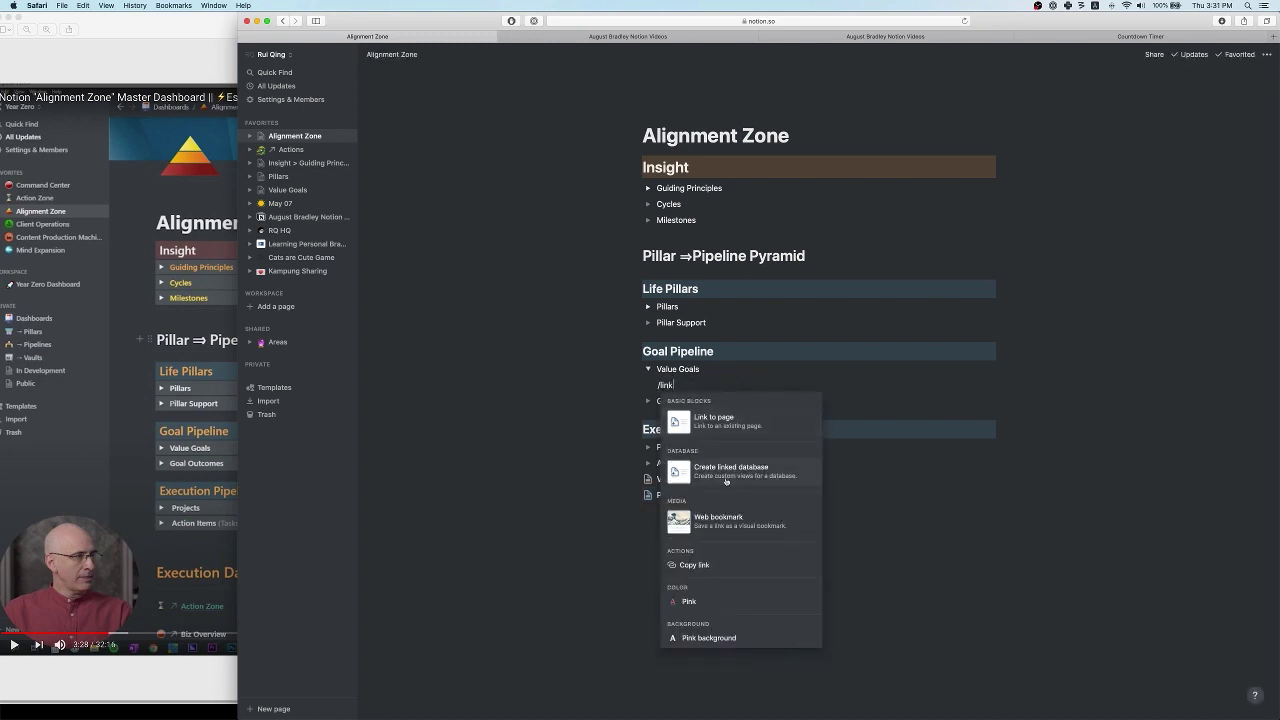
click(730, 470)
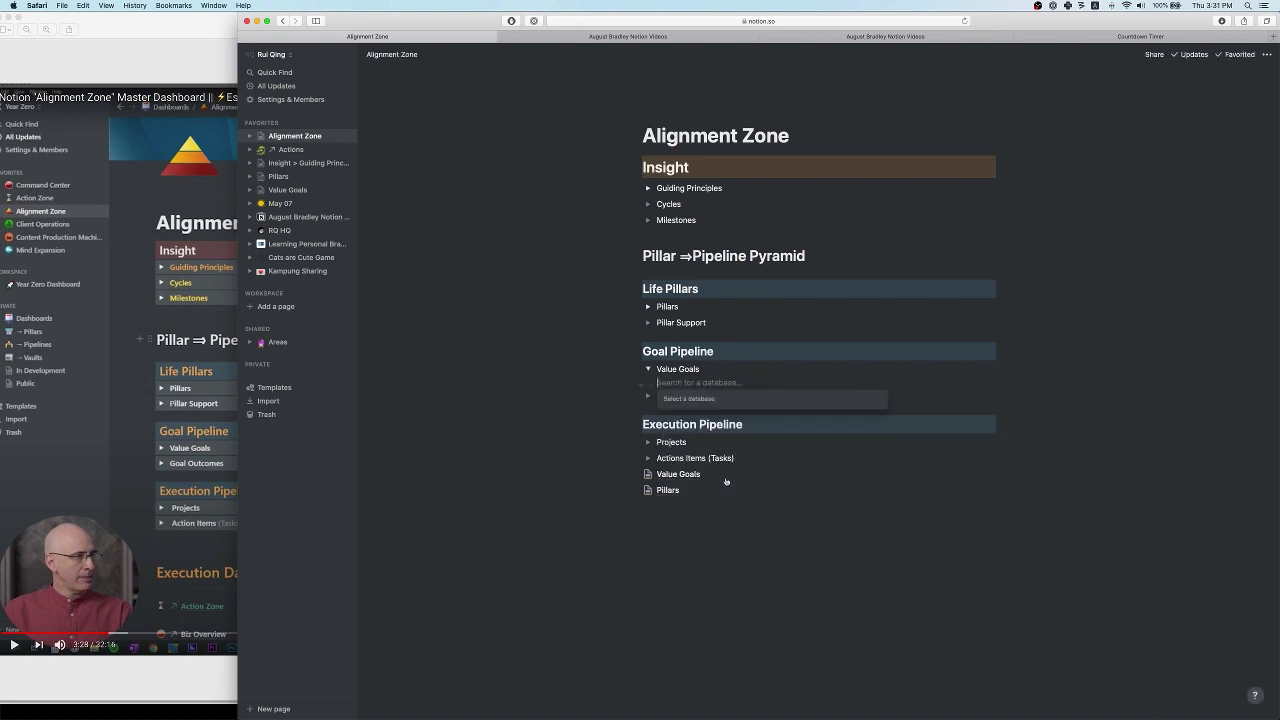
text(value)
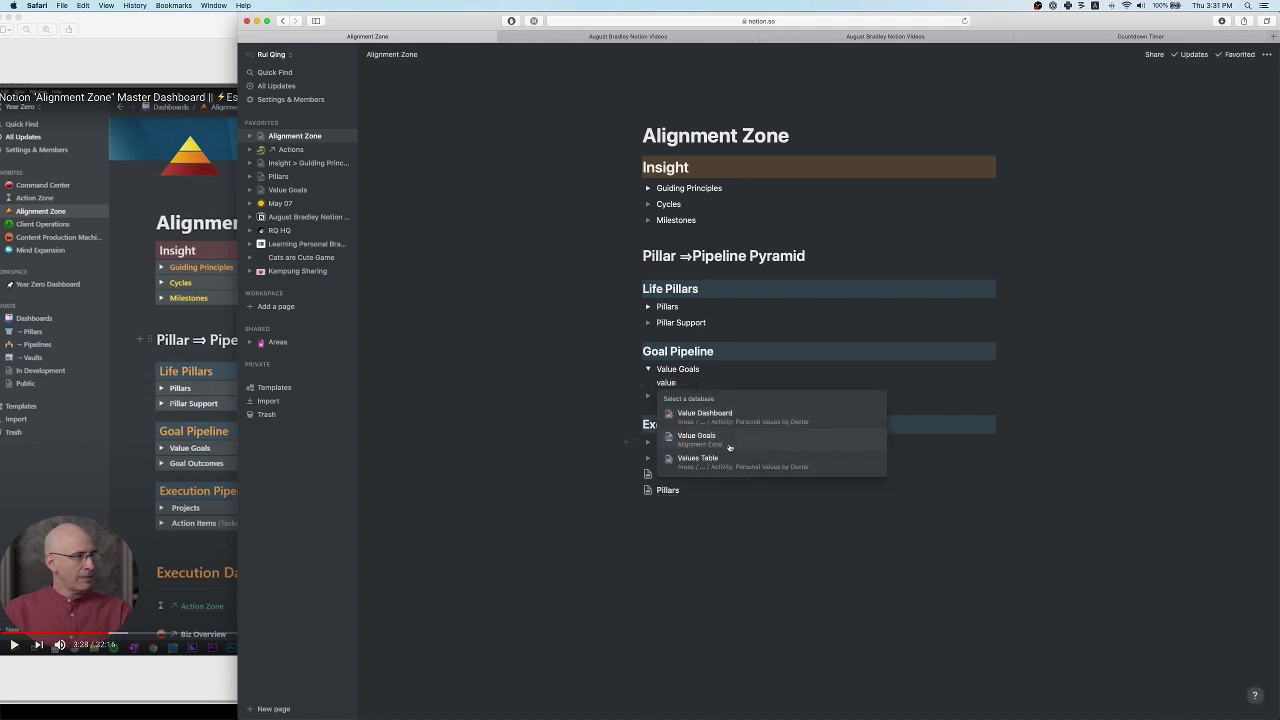
click(730, 447)
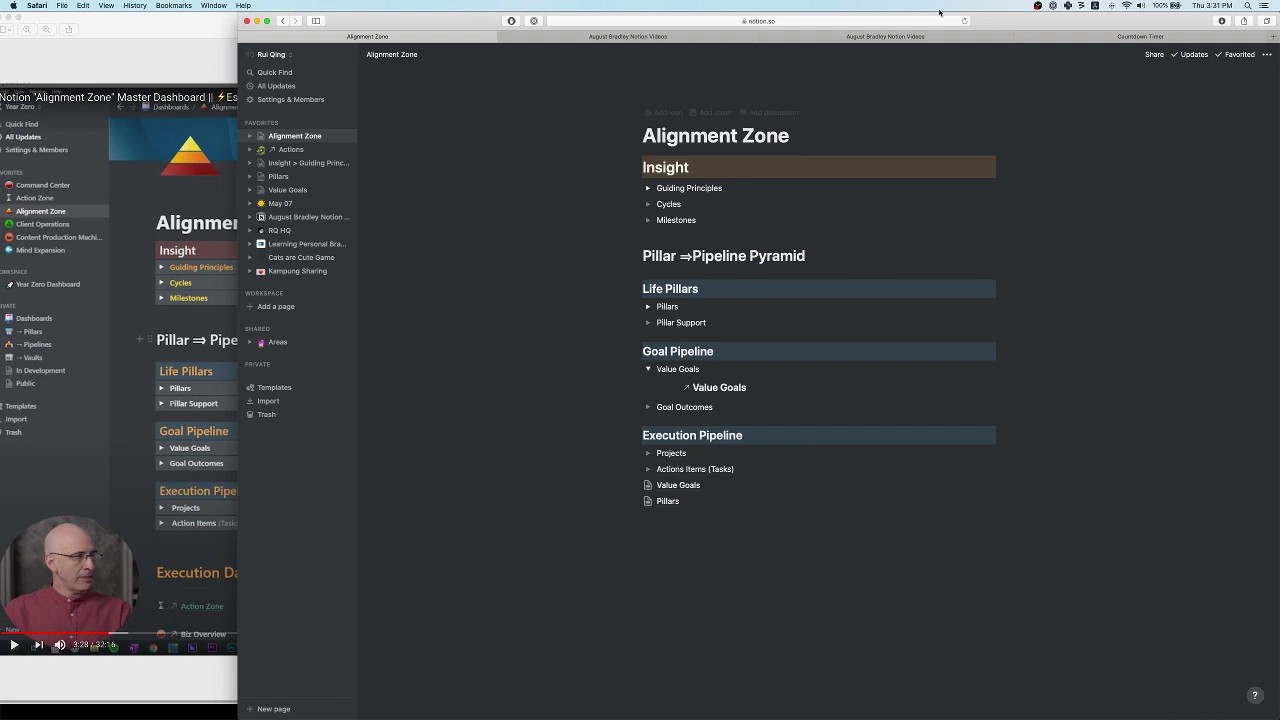
- On the Alignment Zone page, expand the Goal Outcomes toggle and collapse the Value Goals toggle
click(1140, 36)
click(447, 40)
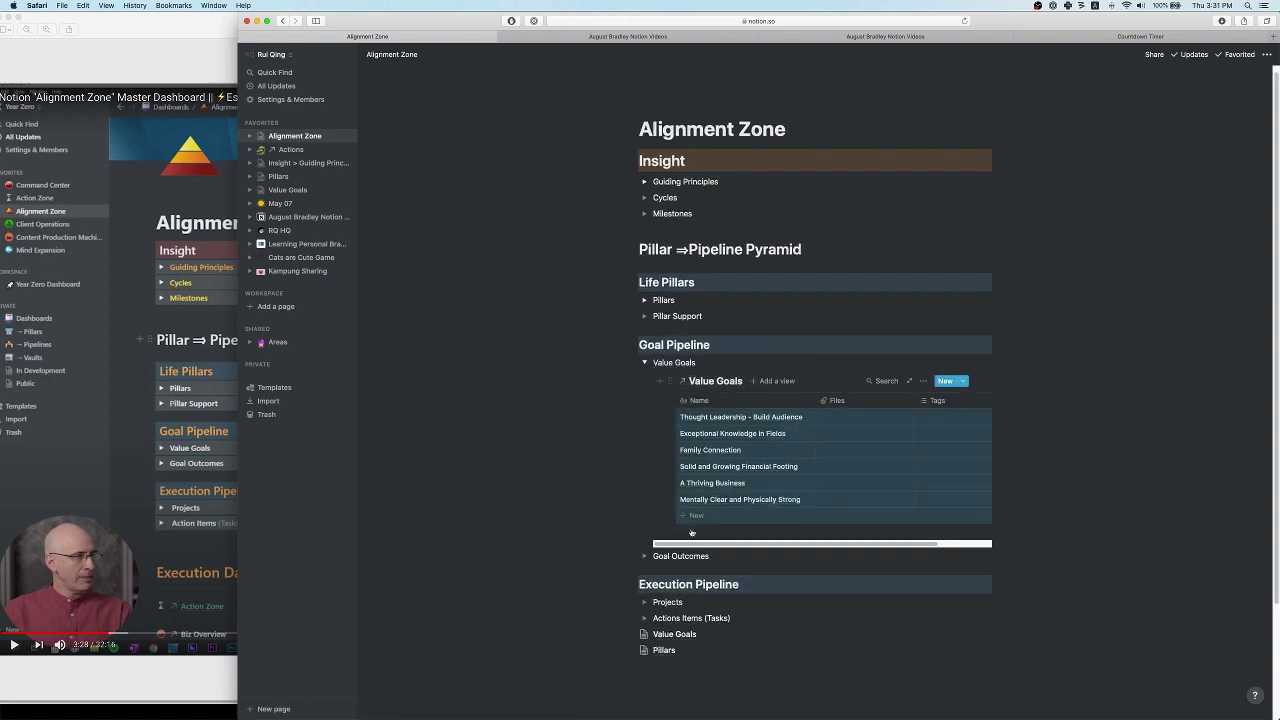
scroll(960, 480, down, 1)
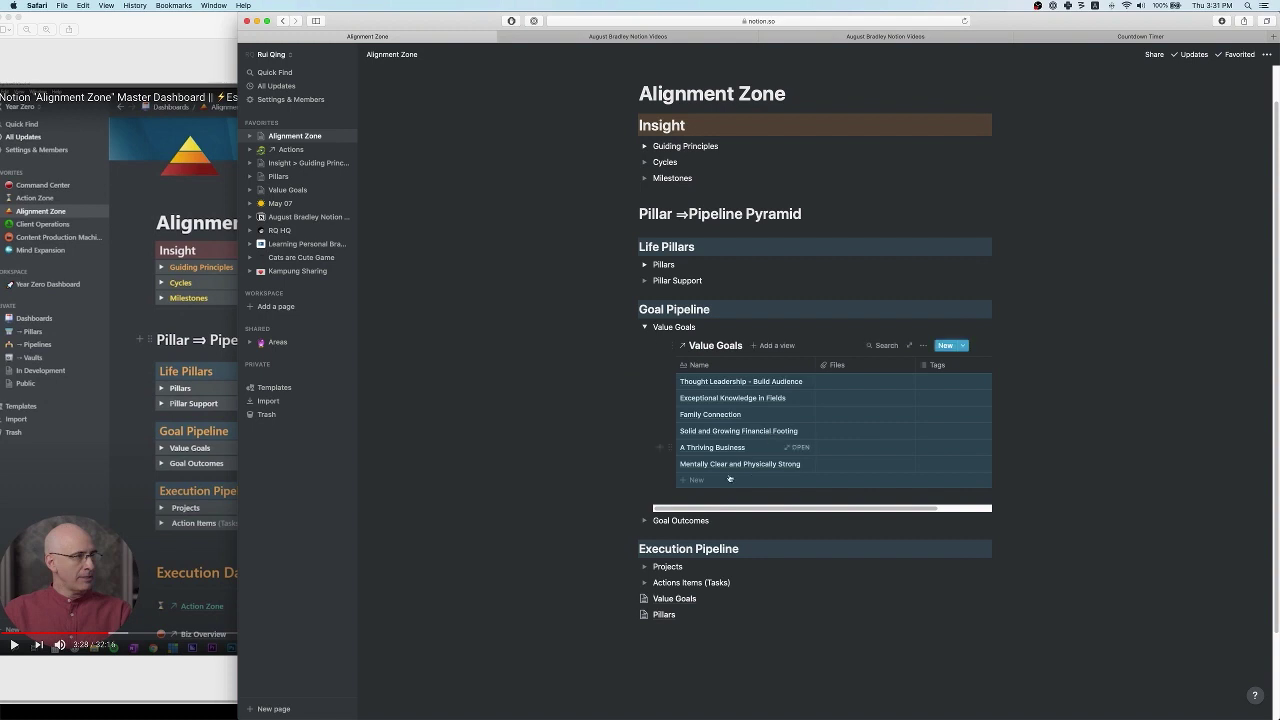
scroll(730, 479, down, 1)
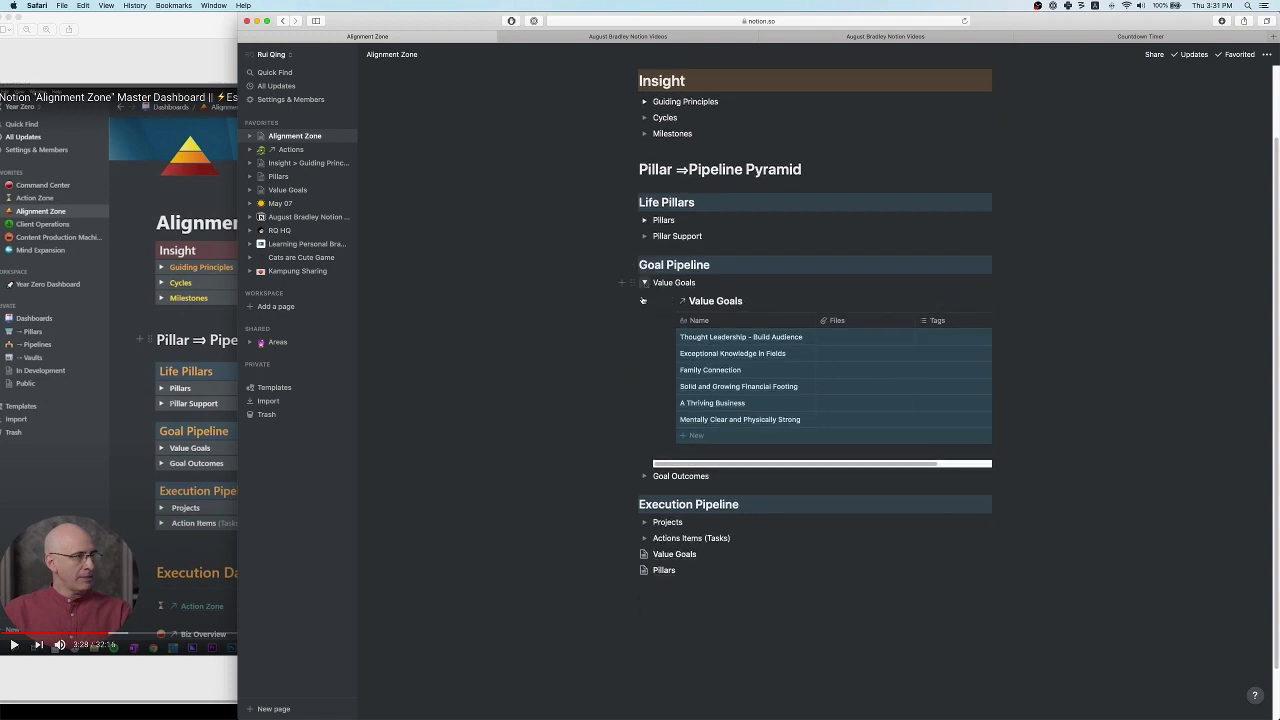
click(644, 476)
scroll(747, 449, down, 1)
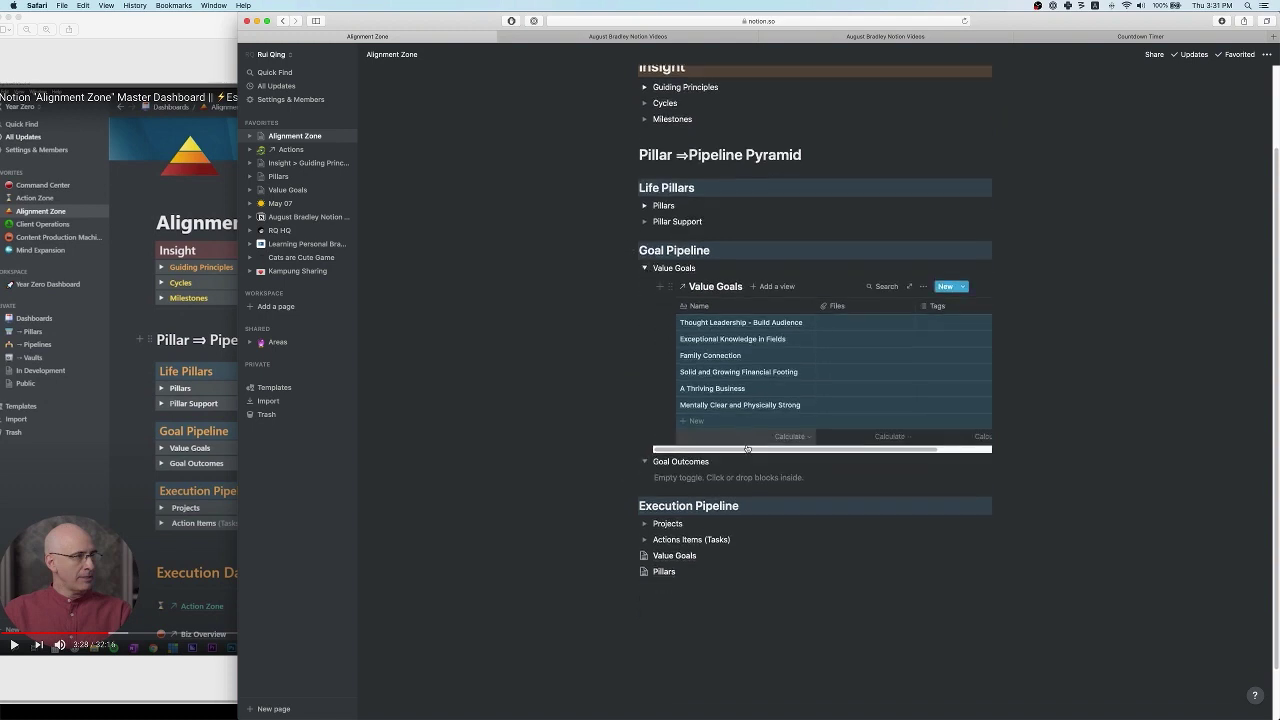
scroll(747, 449, down, 2)
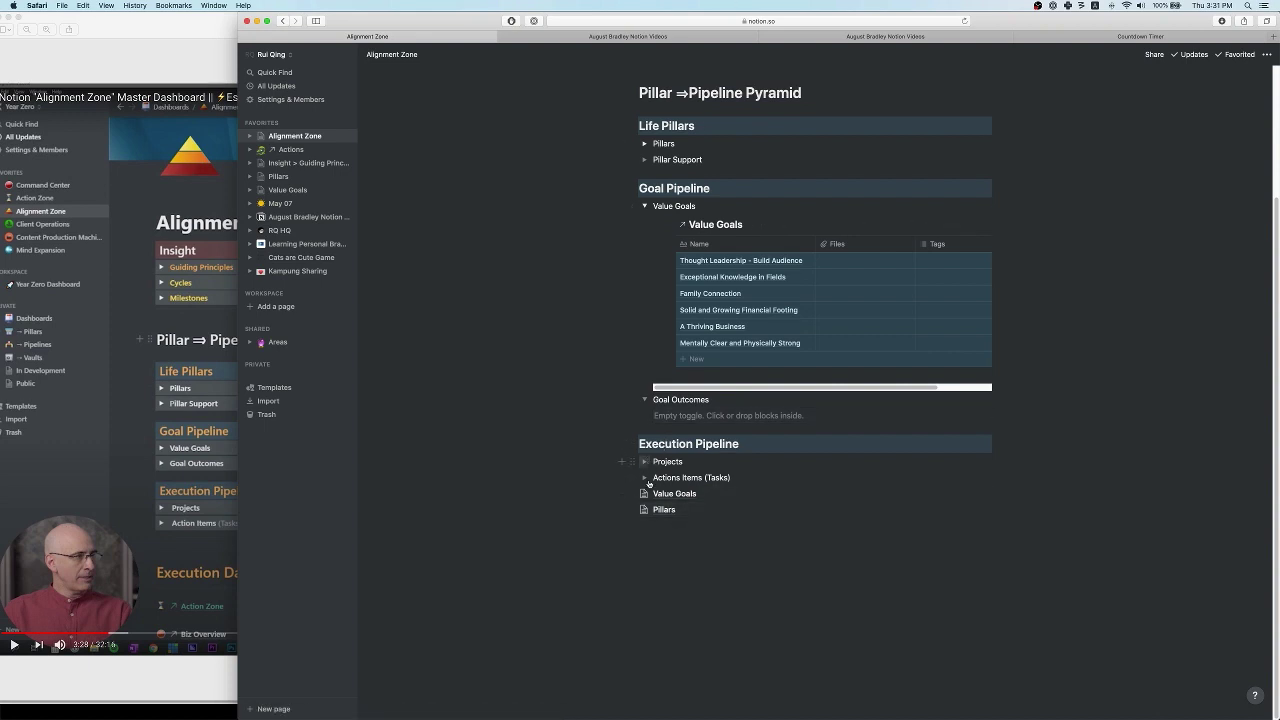
scroll(640, 470, up, 2)
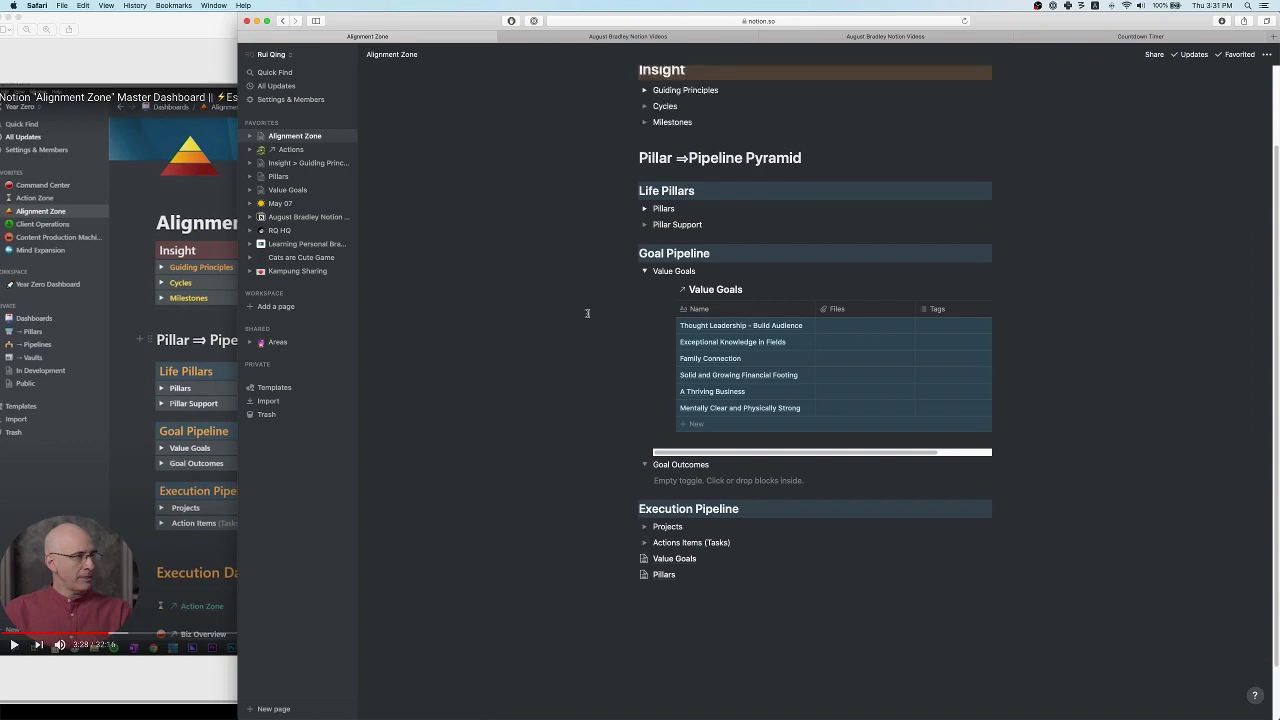
click(644, 271)
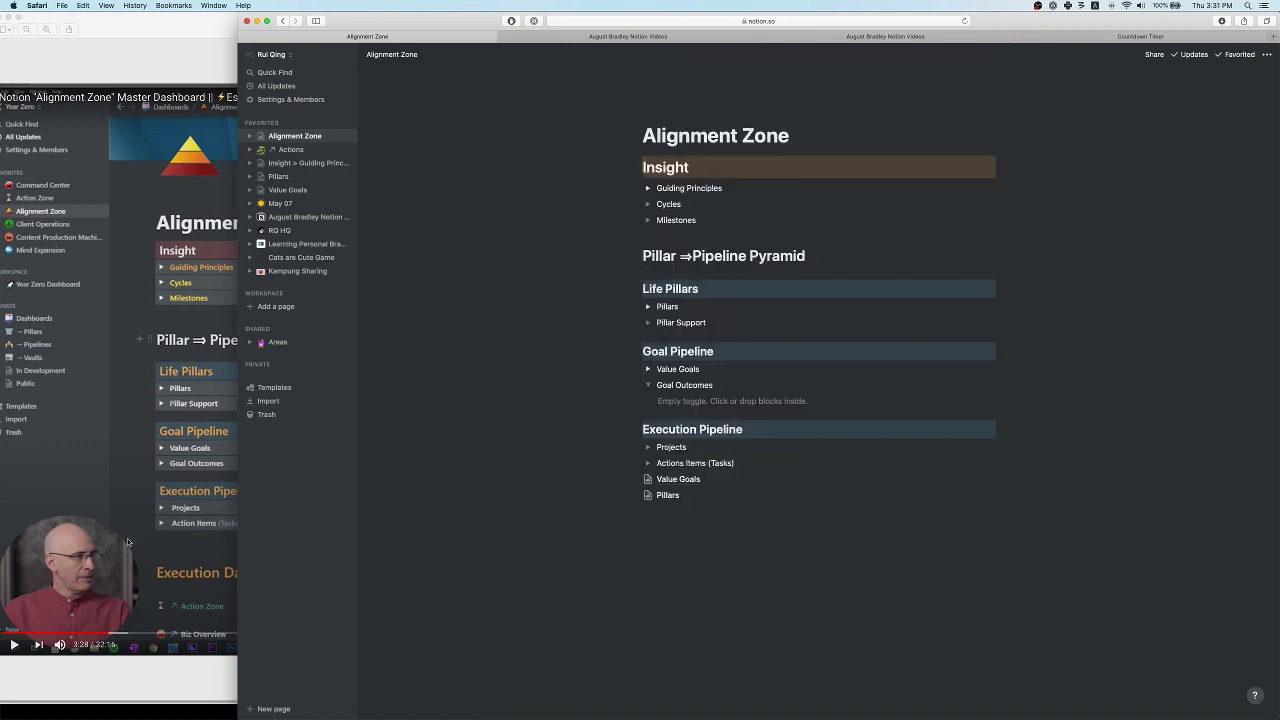
- Check the Alignment Zone reference image in Preview, shift the Safari window aside to expose more of it, and return to Safari
click(125, 547)
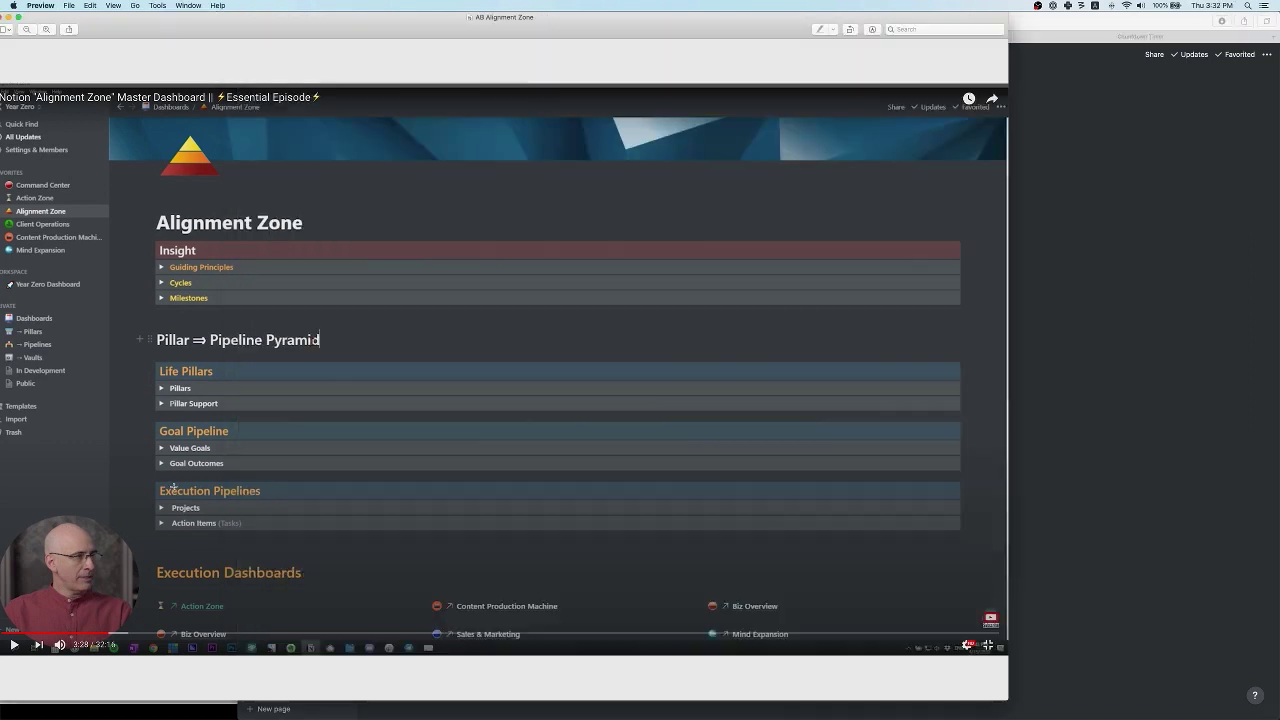
click(1066, 440)
drag(444, 19, 547, 5)
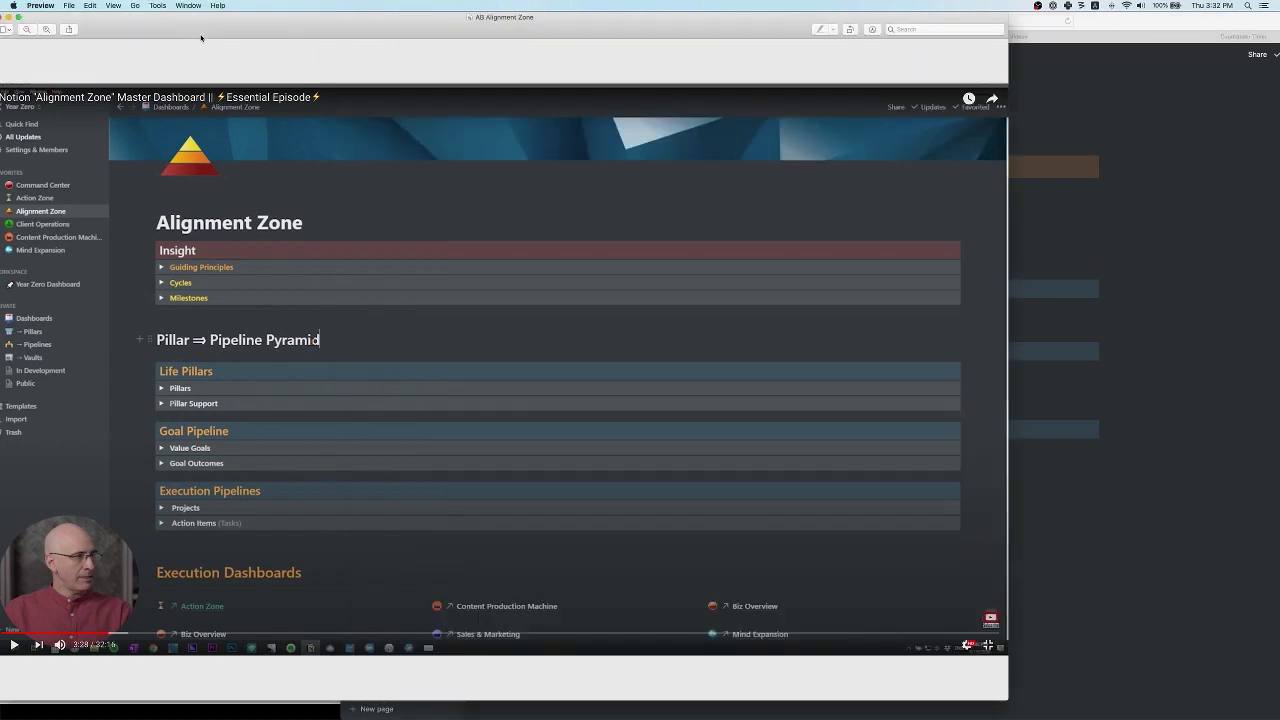
click(200, 39)
click(1199, 288)
- Turn on full width for the Alignment Zone page and place the Safari window so the reference image's toggle names stay readable
drag(1158, 22, 1024, 22)
click(1234, 56)
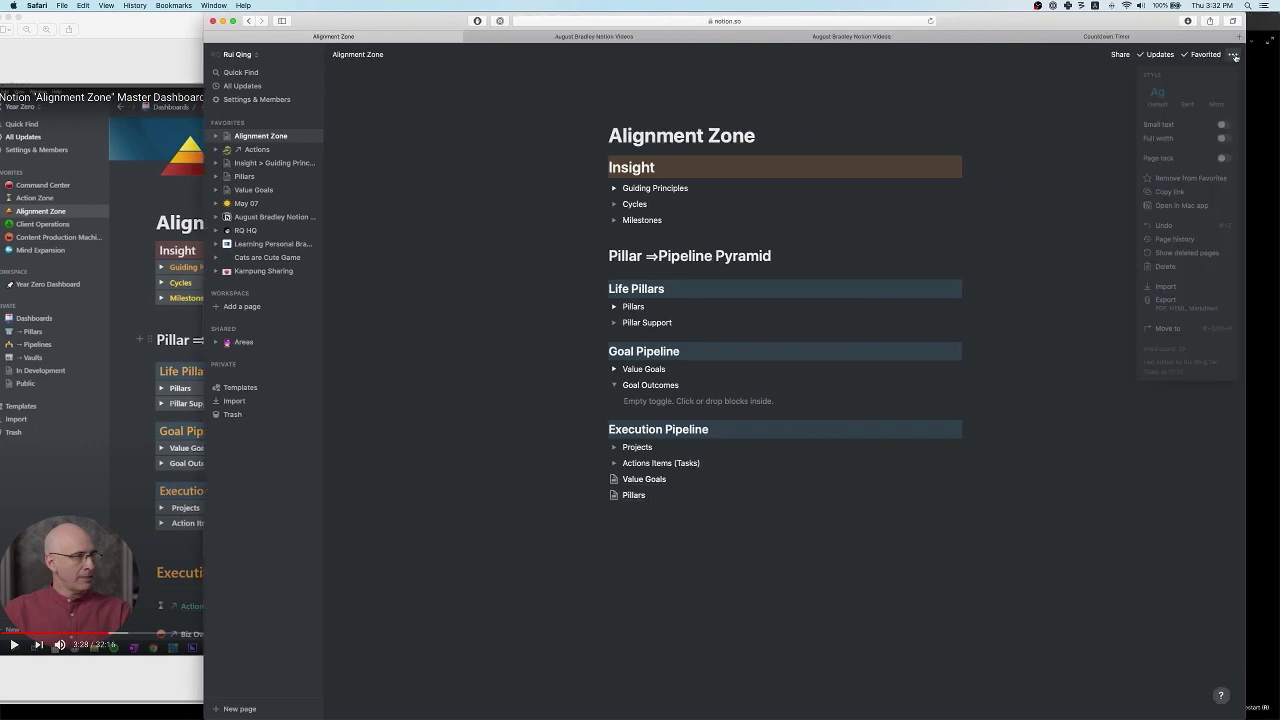
click(1225, 140)
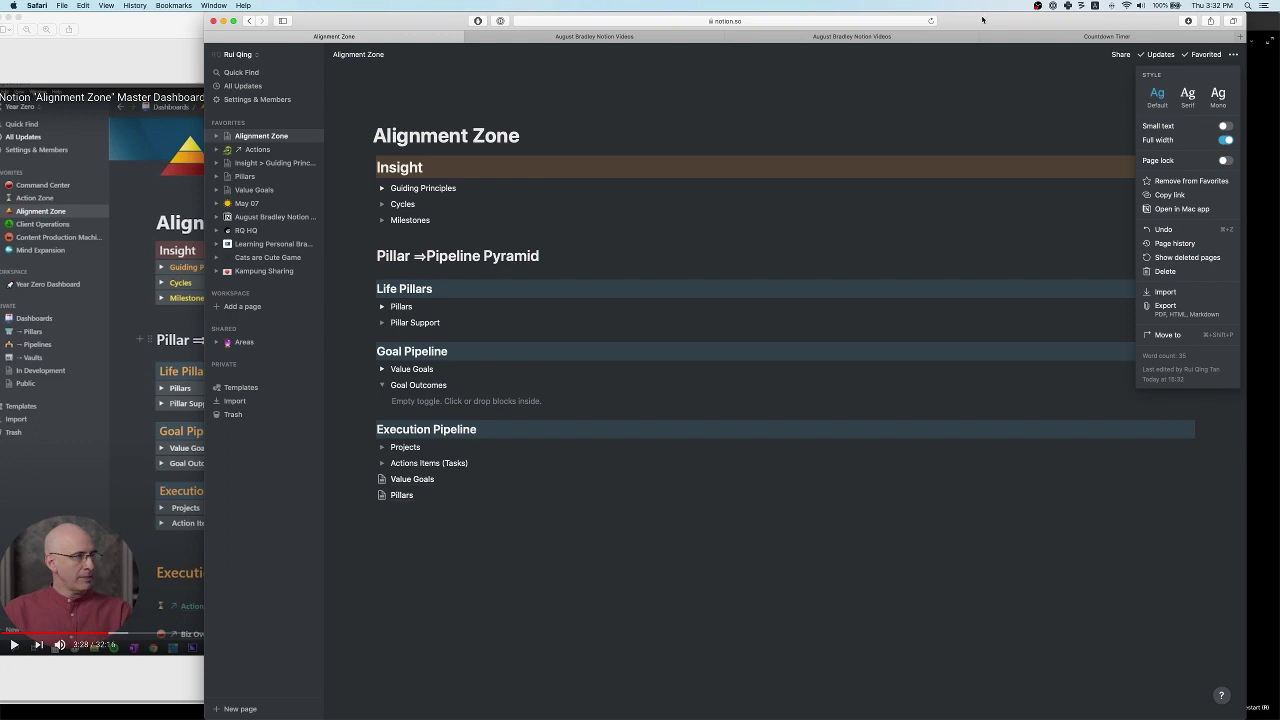
click(1007, 63)
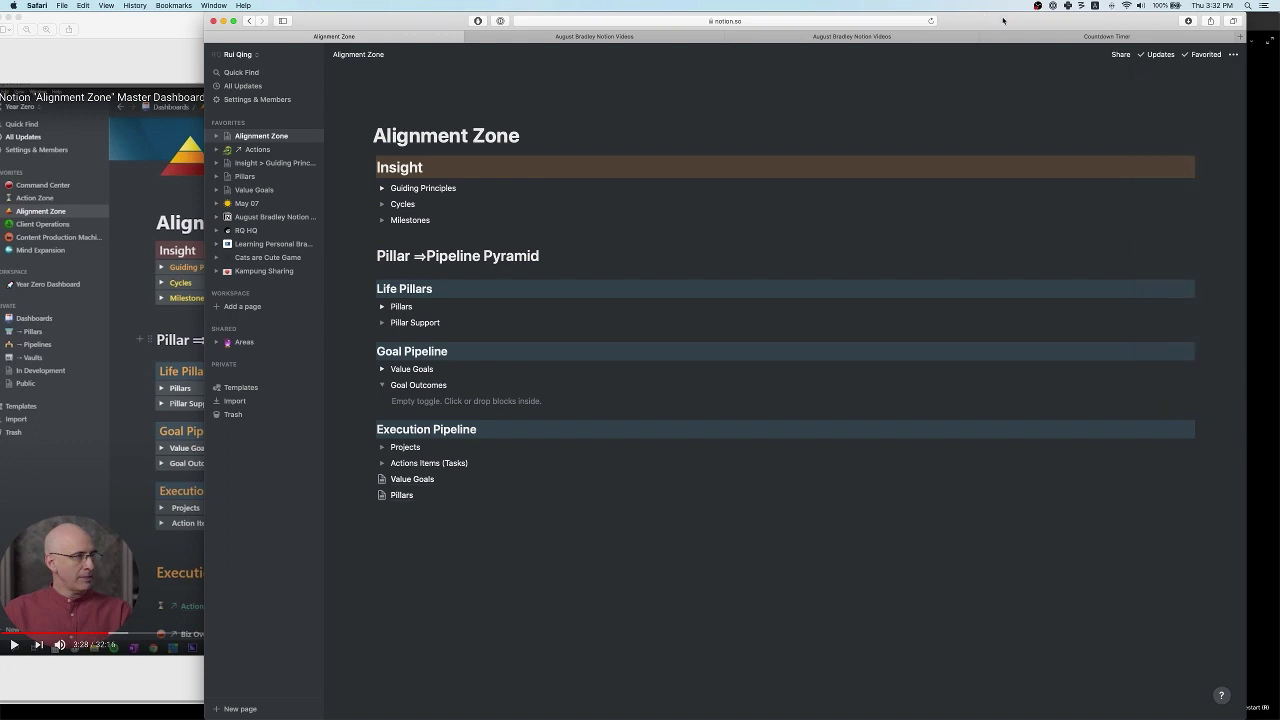
drag(1003, 20, 1137, 5)
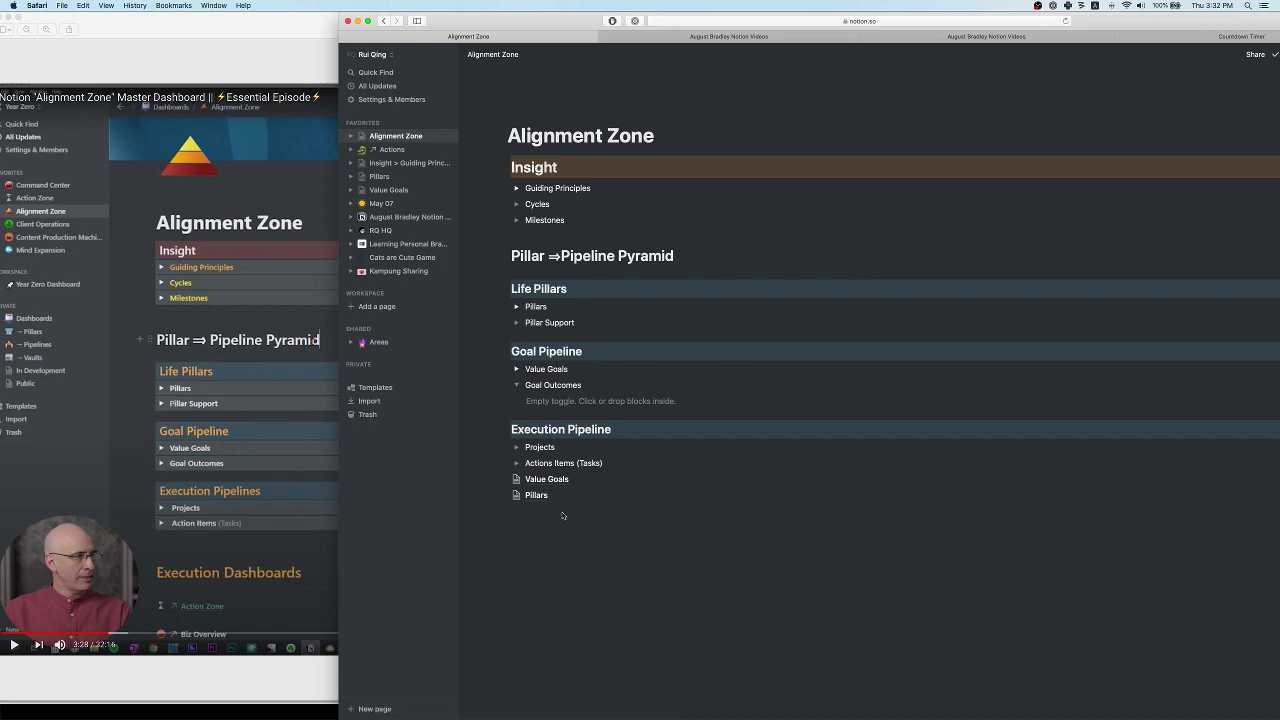
- Expand the Actions Items (Tasks) toggle and create a linked database of Actions inside it
click(516, 464)
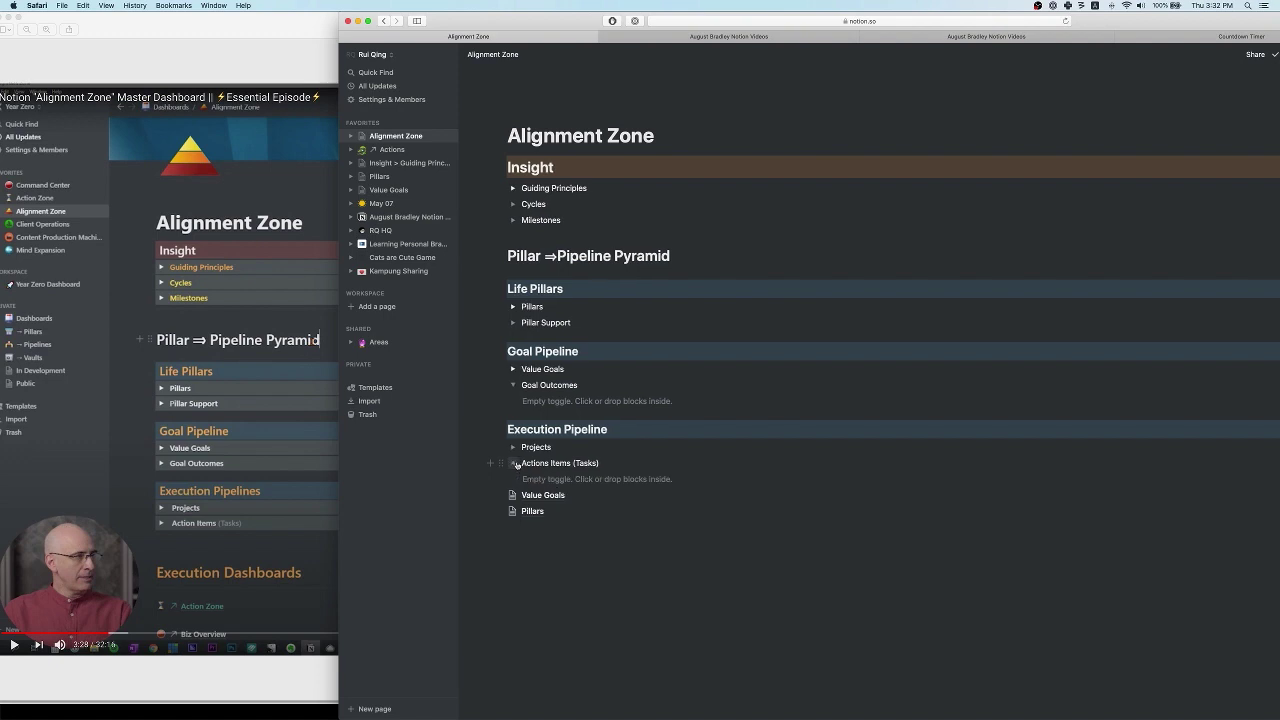
click(529, 480)
text(/link)
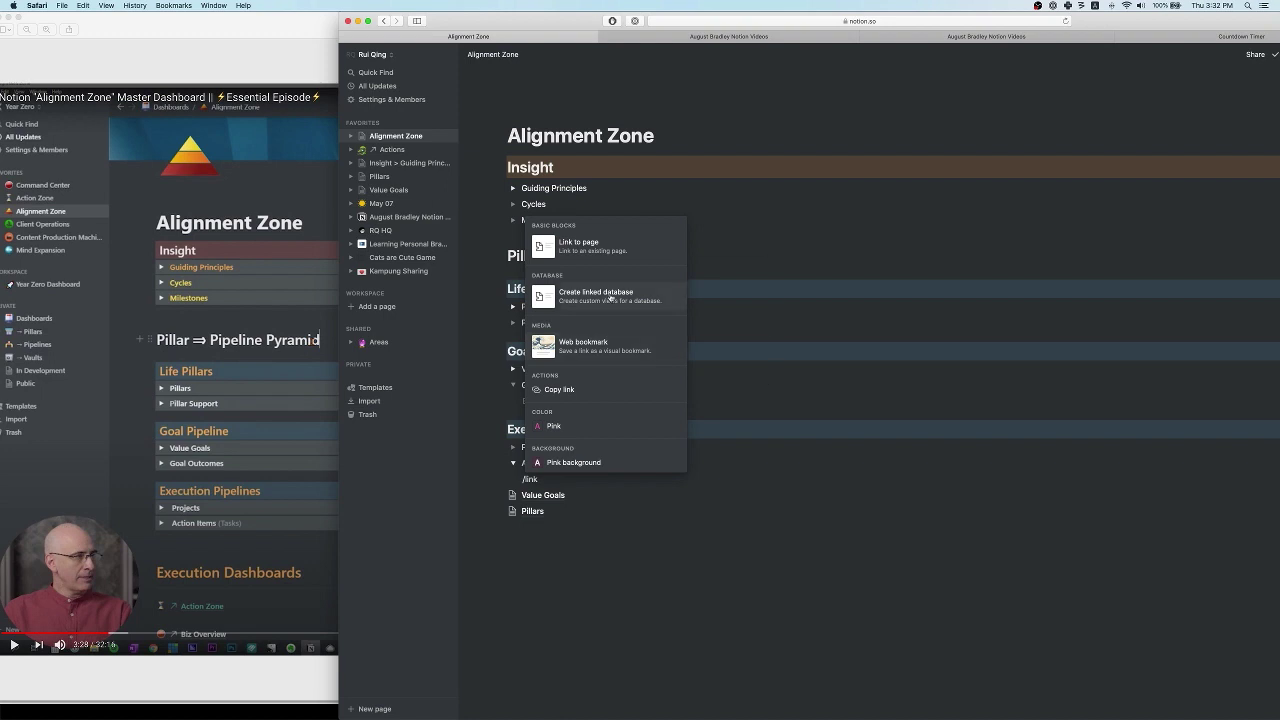
click(608, 298)
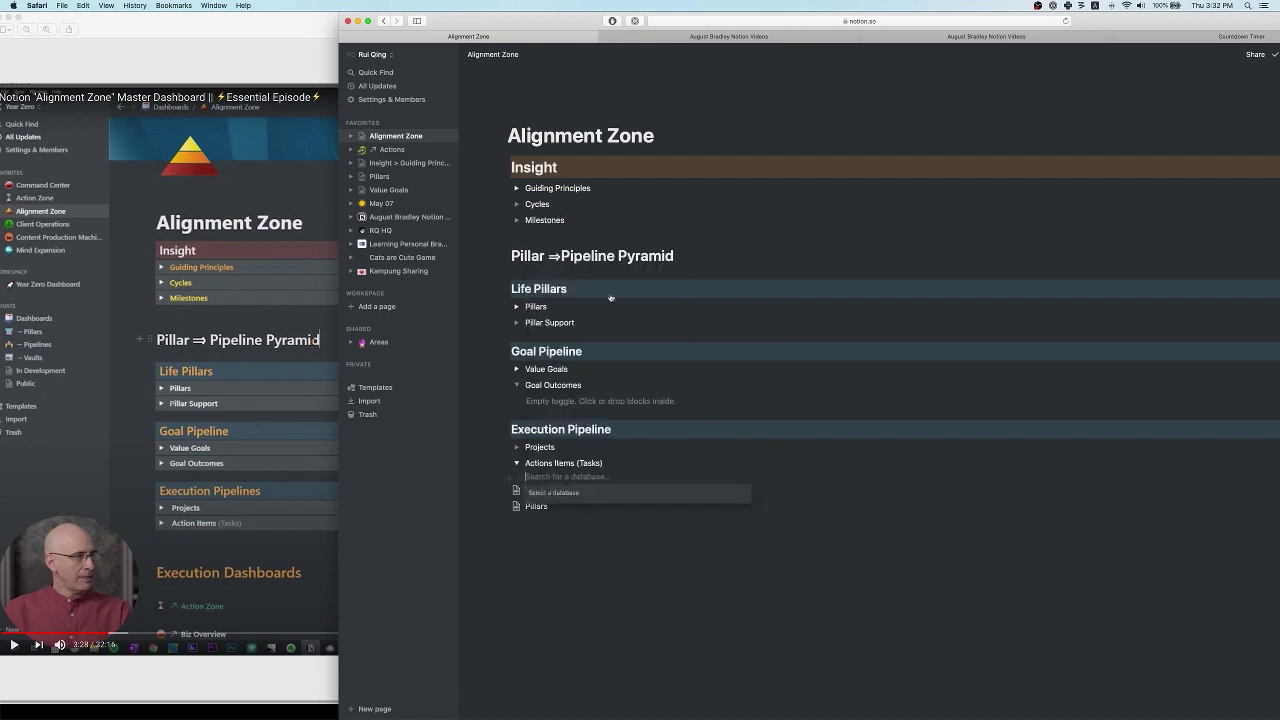
text(action)
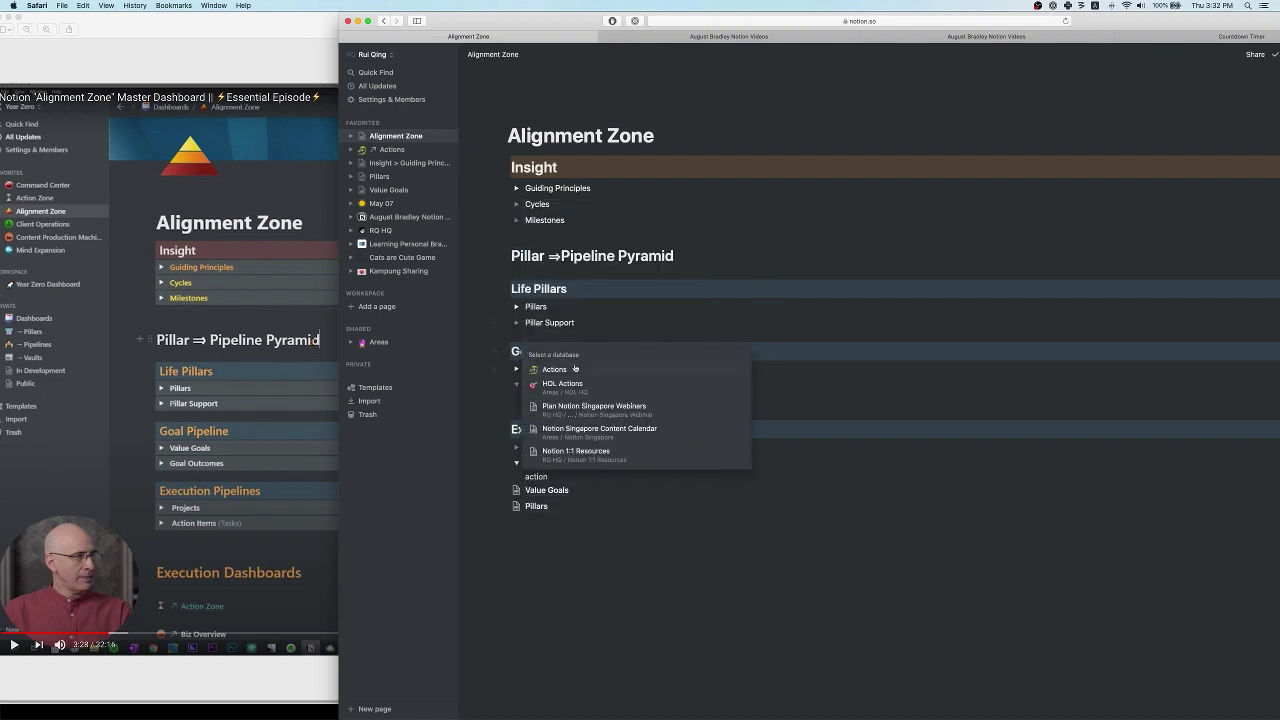
click(555, 369)
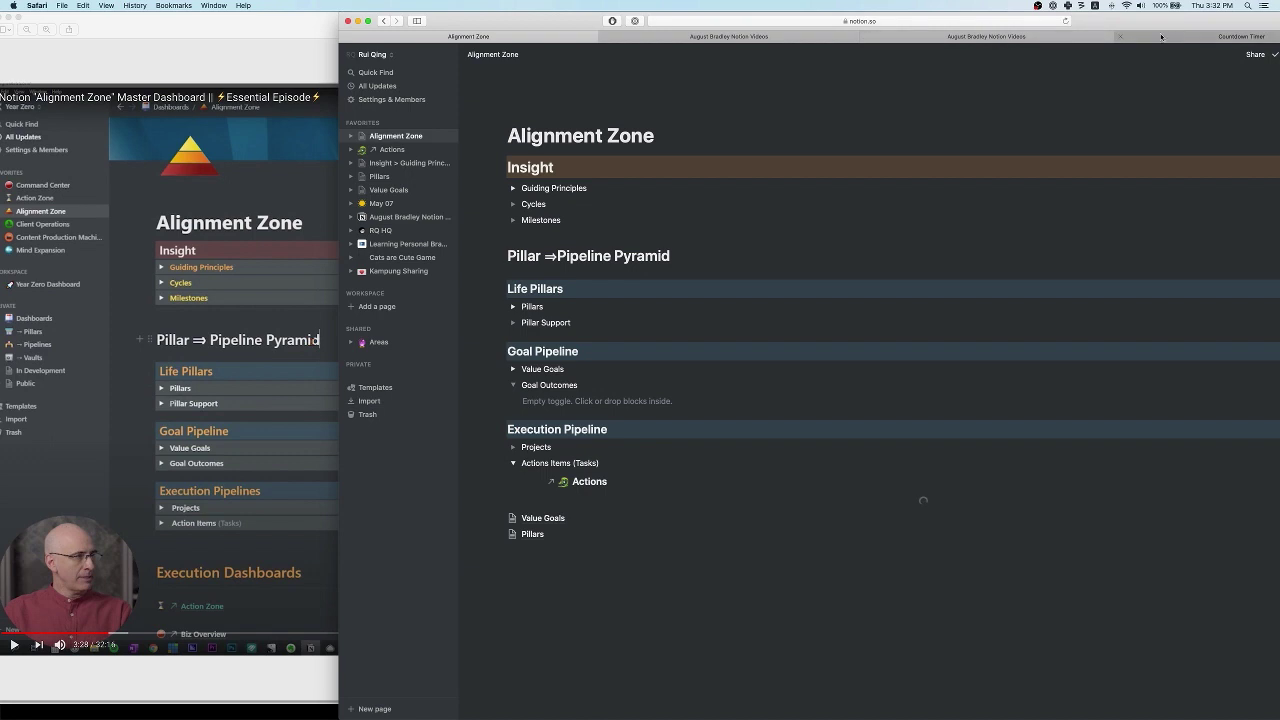
- Detach an August Bradley Notion Videos tab into its own window, and move and narrow it to sit beside the main Safari window
click(967, 36)
drag(963, 44, 190, 232)
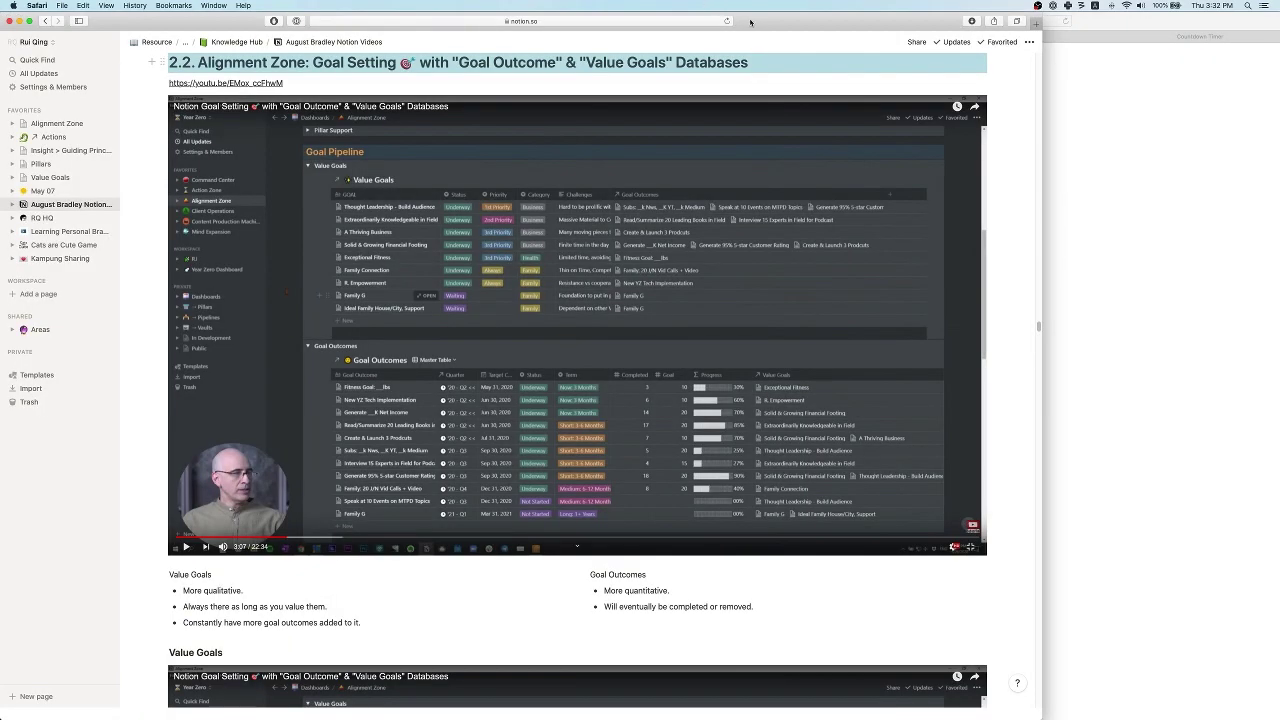
drag(750, 22, 606, 22)
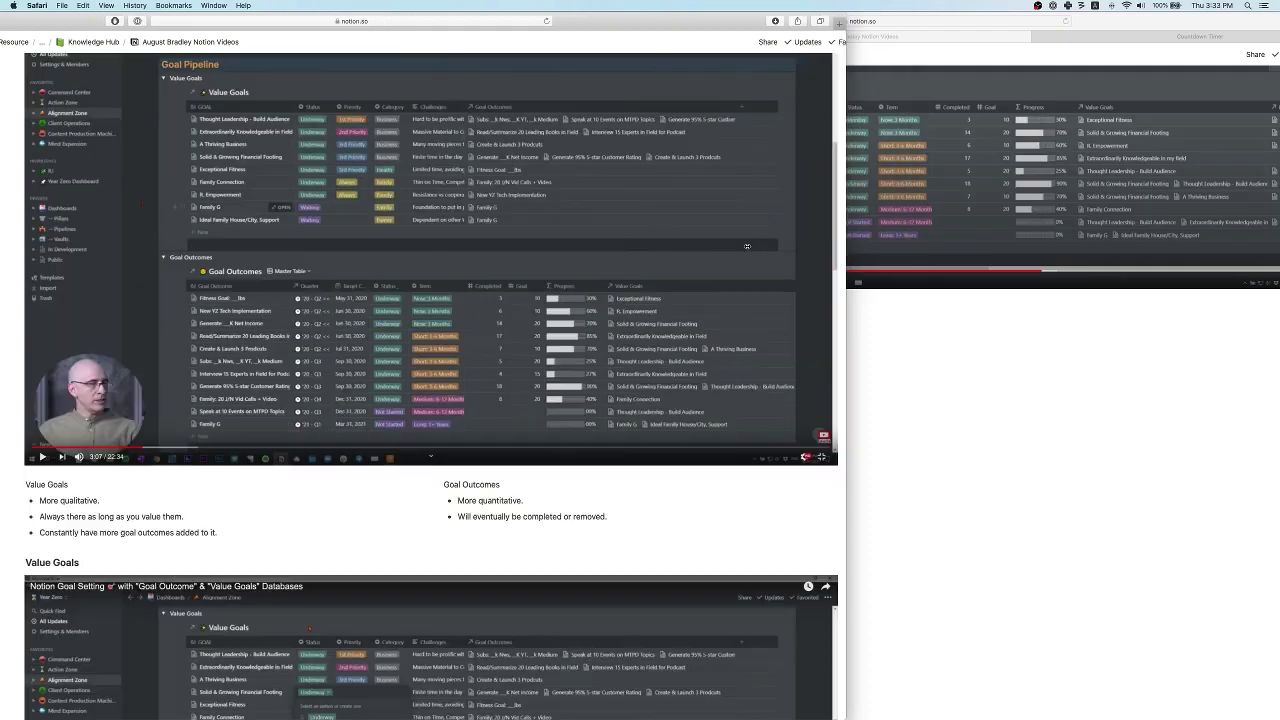
drag(851, 268, 640, 256)
- Look through the August Bradley video notes for the Action Zone dashboard design section and its Action Items database layout
scroll(365, 303, up, 10)
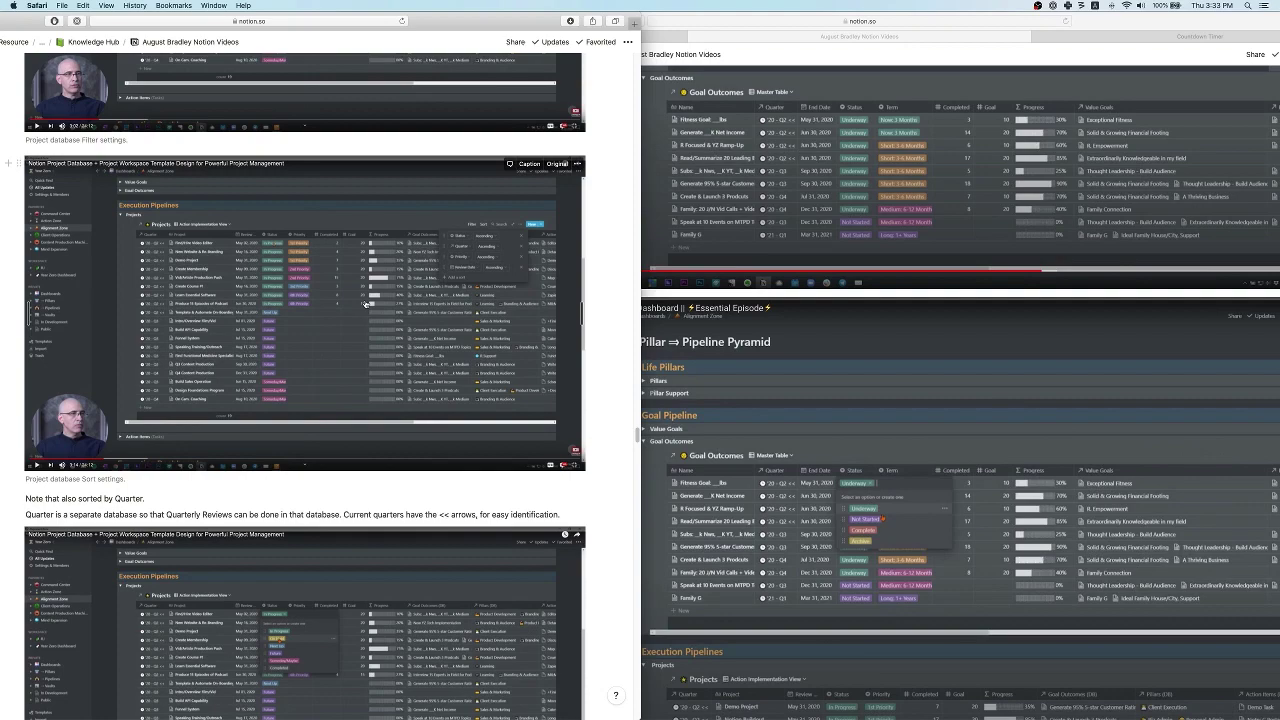
scroll(365, 303, down, 10)
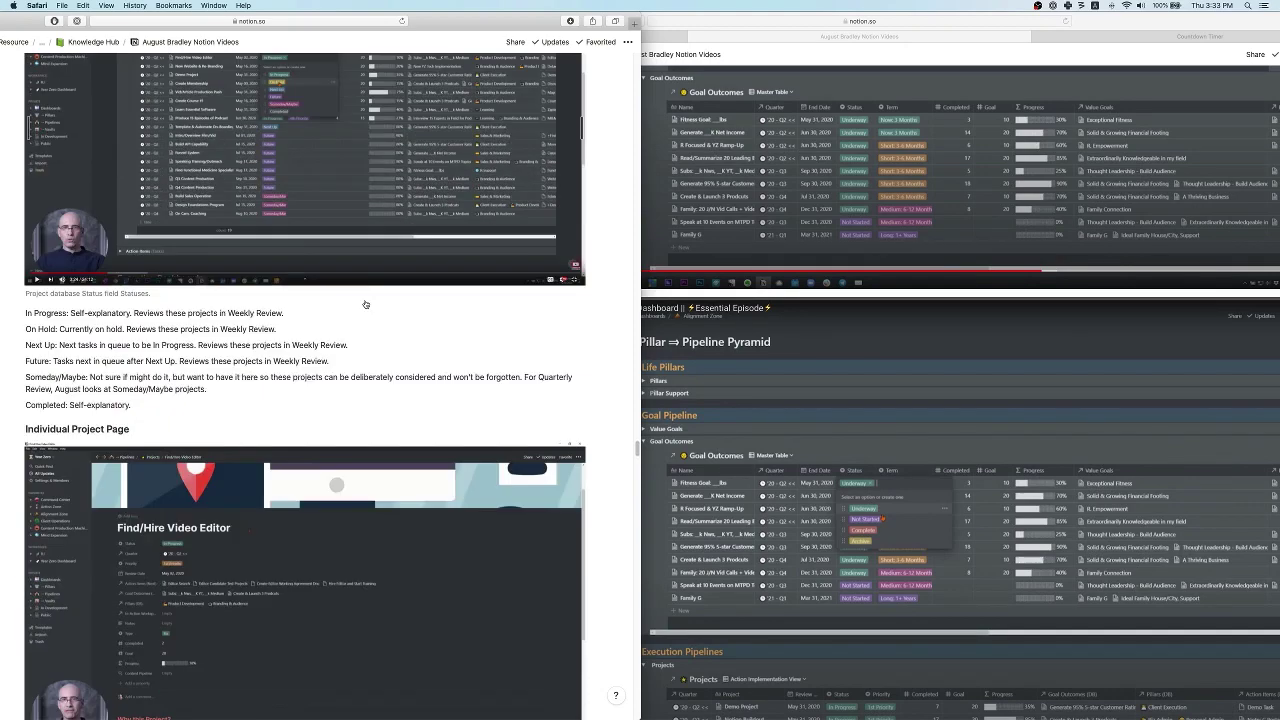
scroll(365, 303, up, 10)
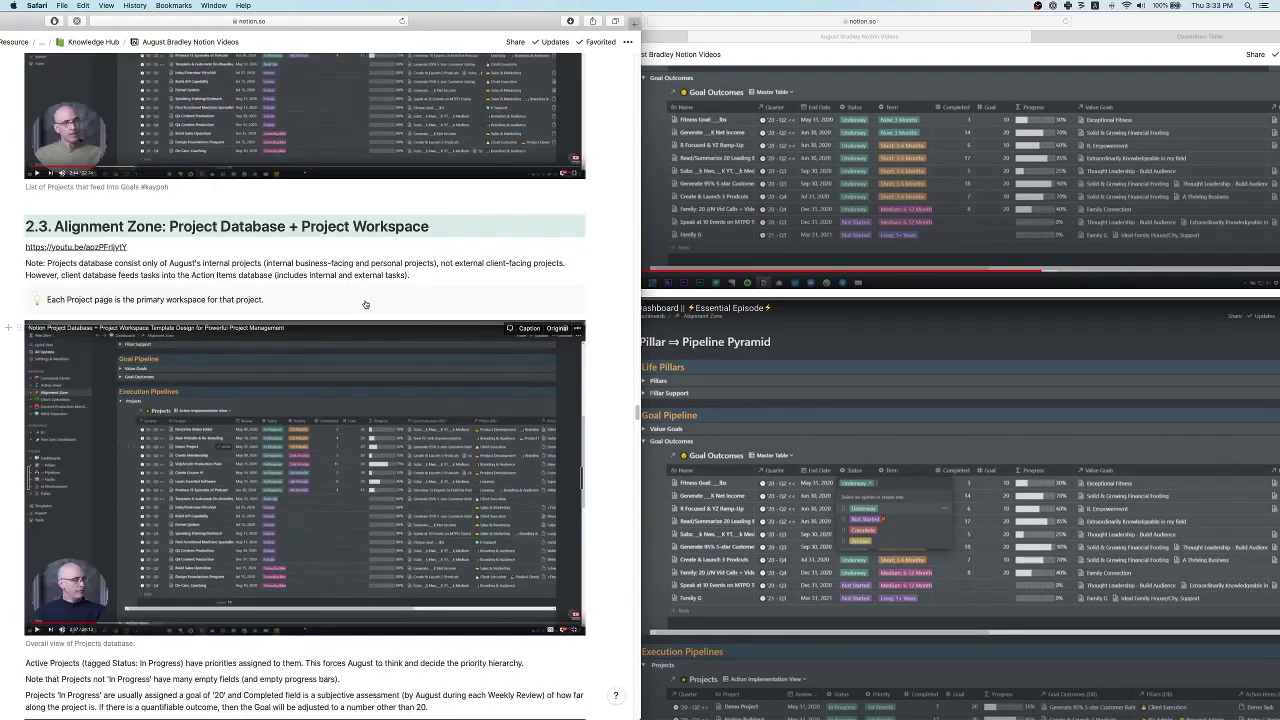
scroll(365, 303, up, 10)
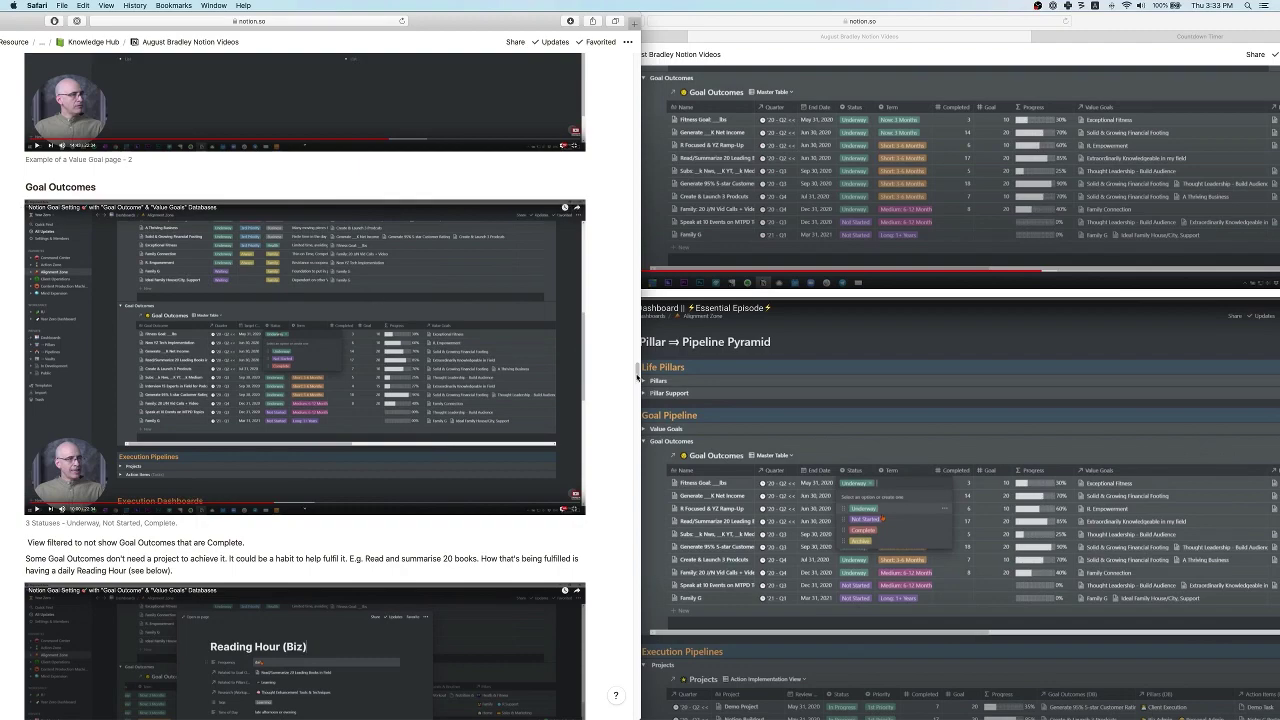
scroll(619, 279, up, 5)
scroll(619, 279, up, 10)
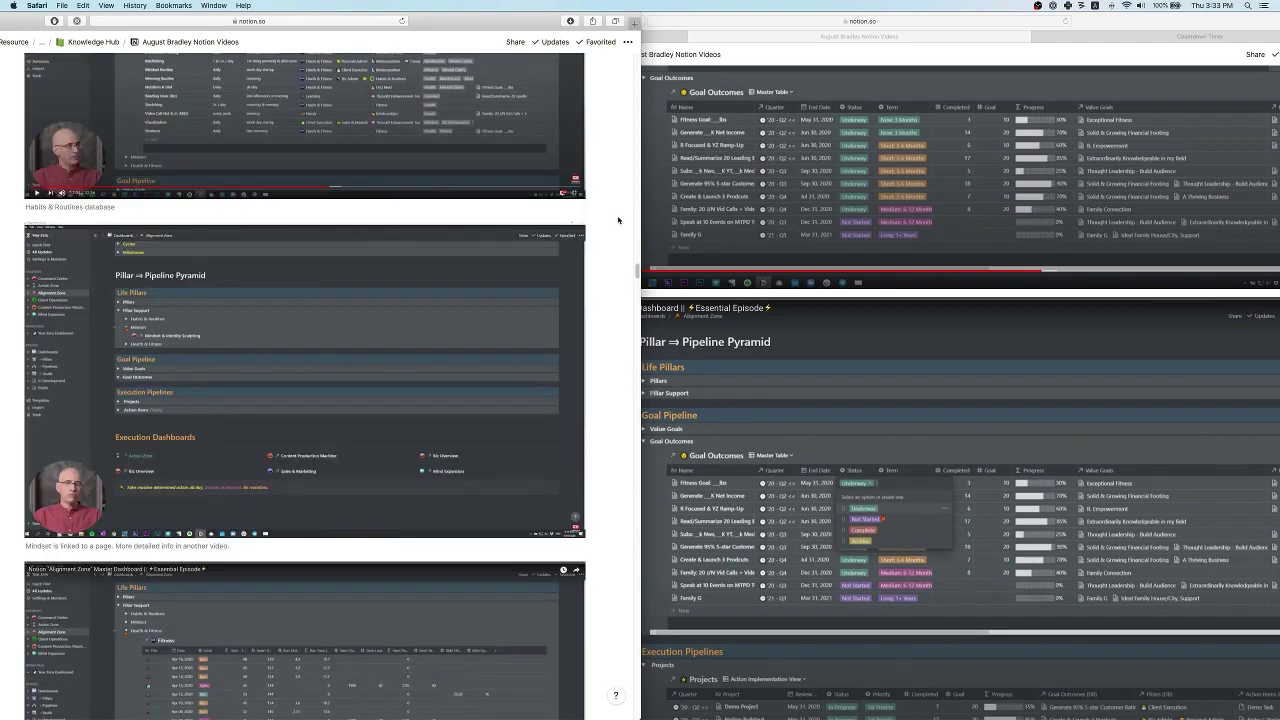
scroll(362, 431, down, 5)
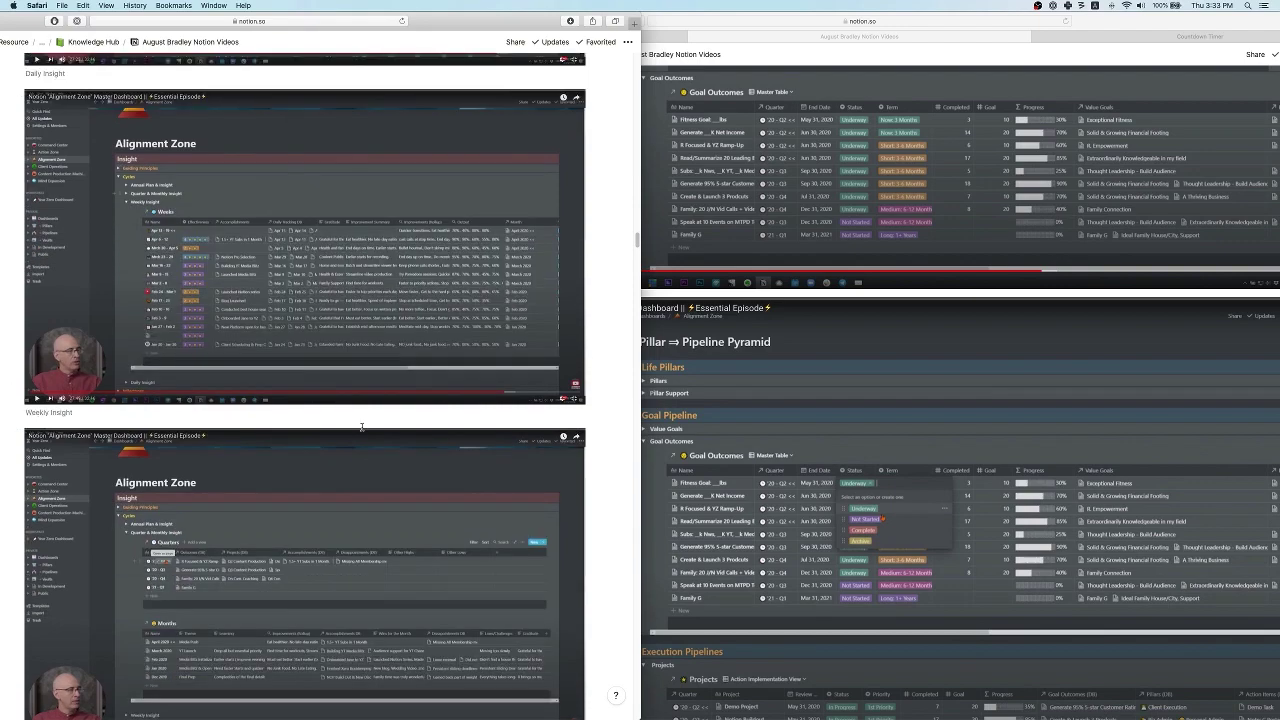
scroll(362, 427, down, 5)
scroll(362, 431, down, 5)
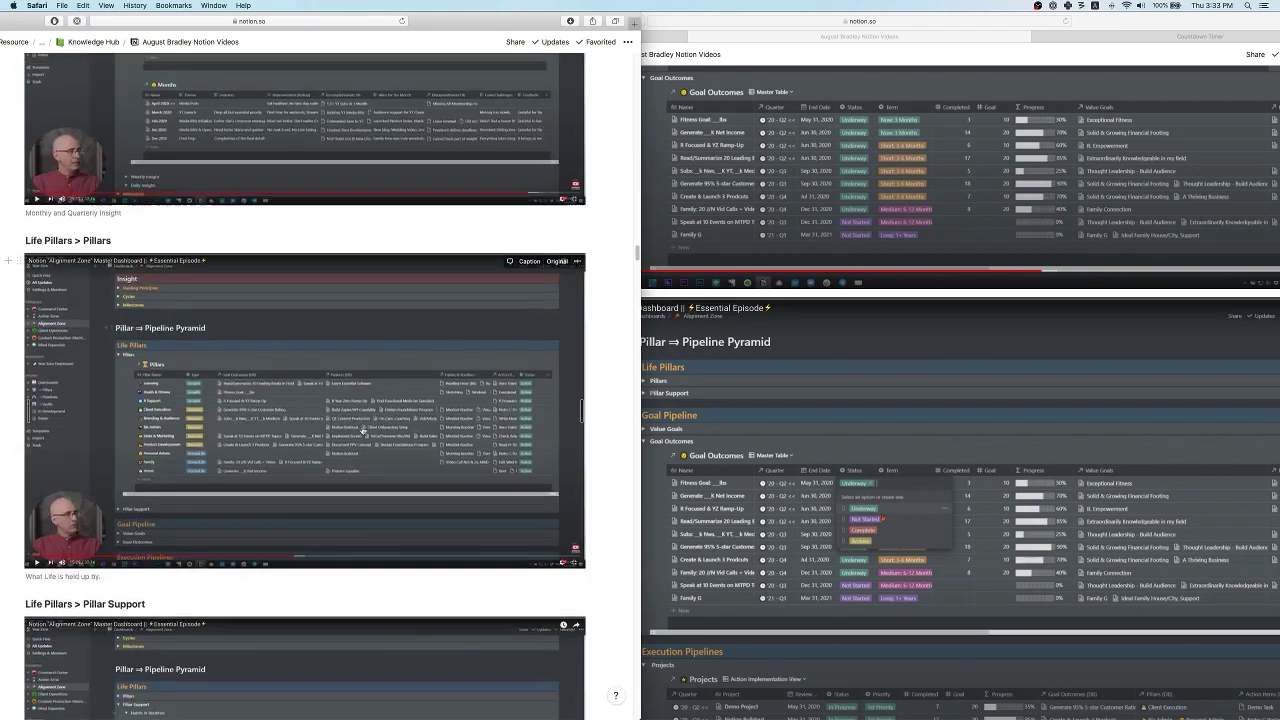
scroll(362, 431, down, 5)
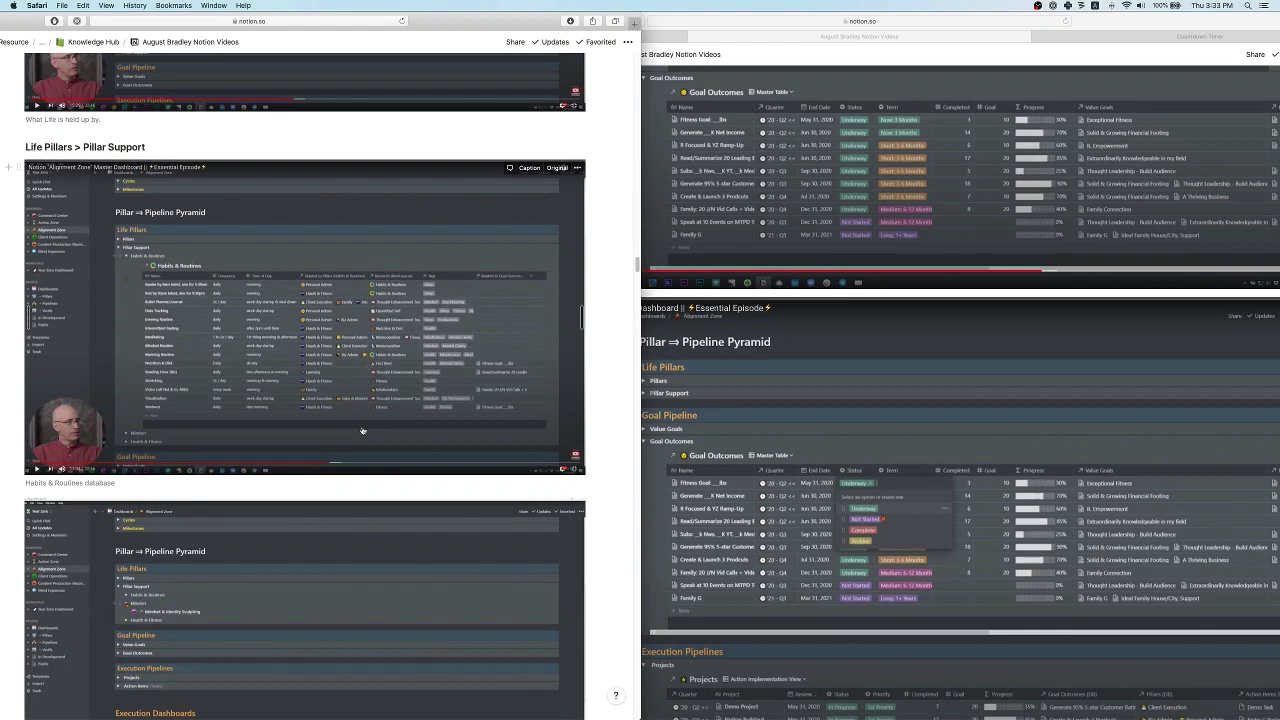
scroll(362, 431, down, 5)
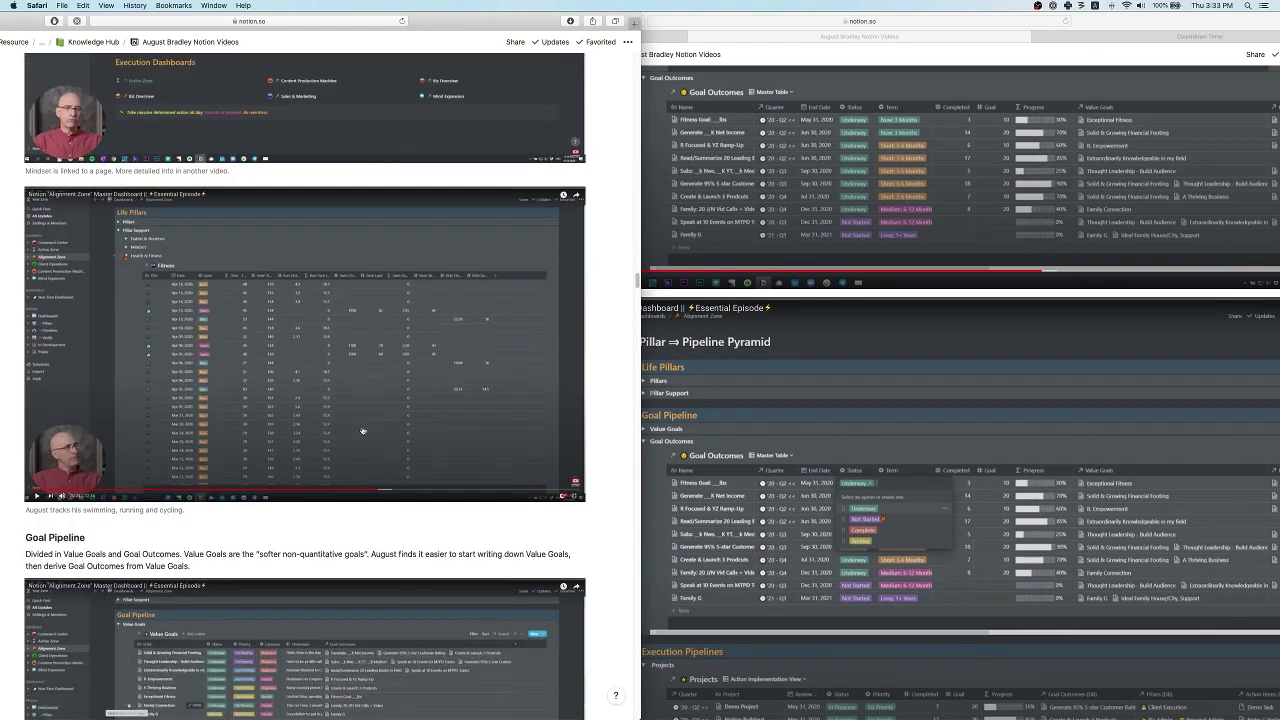
scroll(363, 431, down, 1)
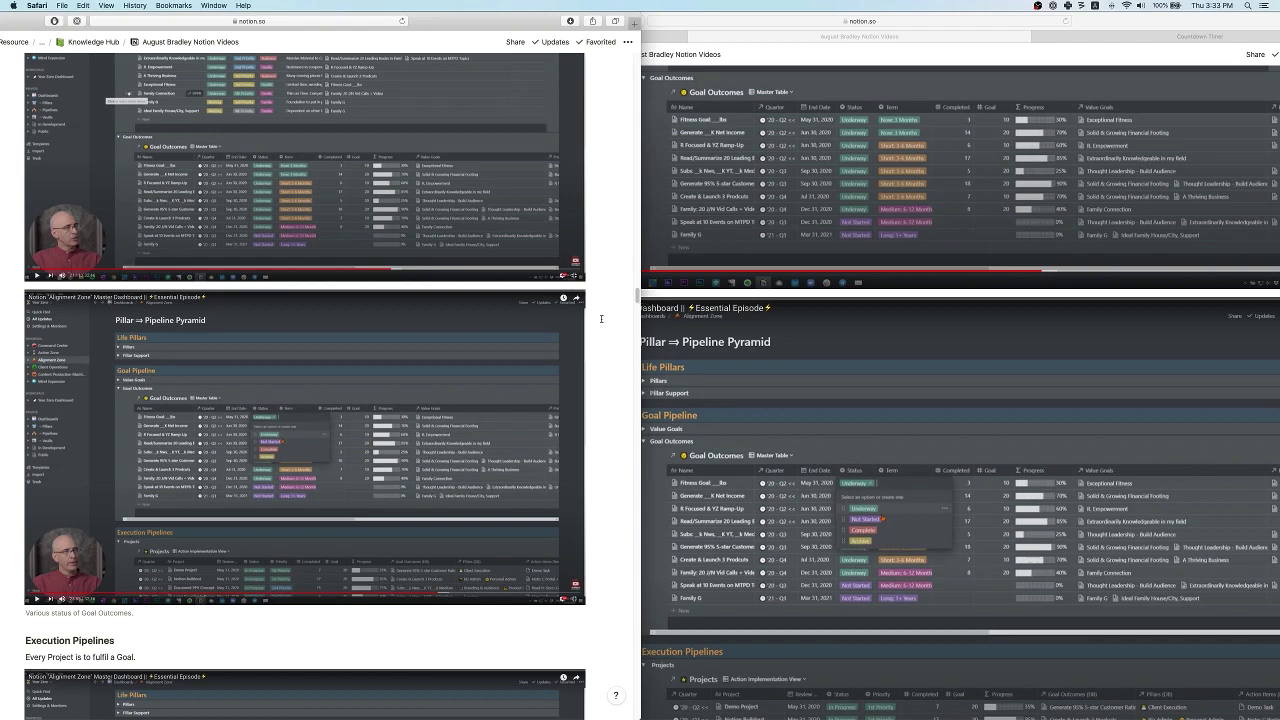
scroll(292, 528, up, 20)
scroll(292, 528, down, 10)
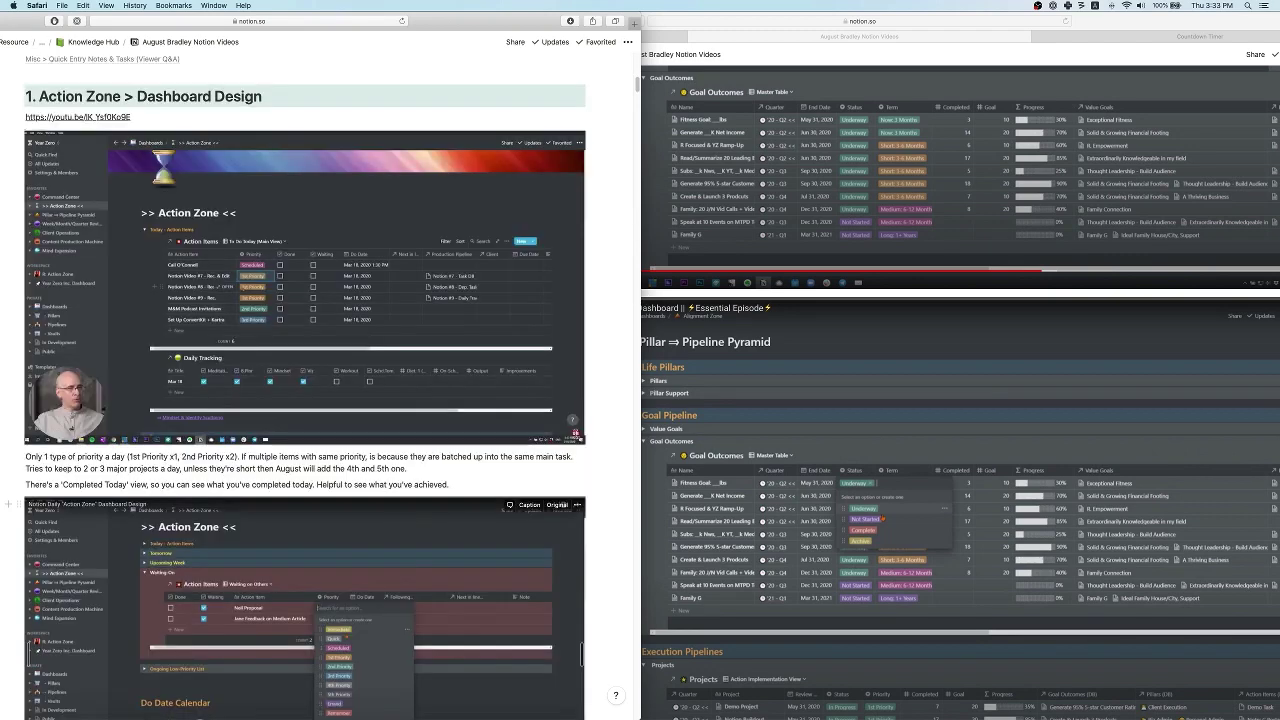
- In the main Safari window, load Actions from the favourites in the notes tab, and open the linked Actions database's source from Alignment Zone
click(960, 309)
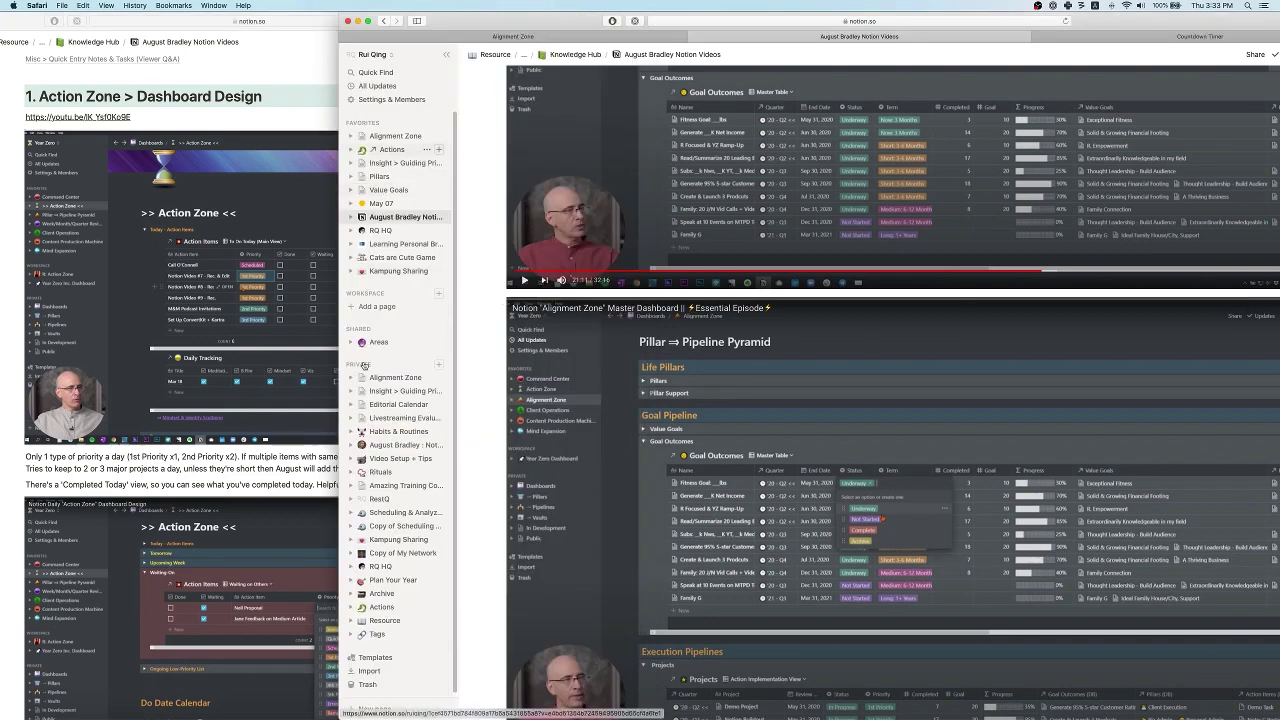
click(392, 149)
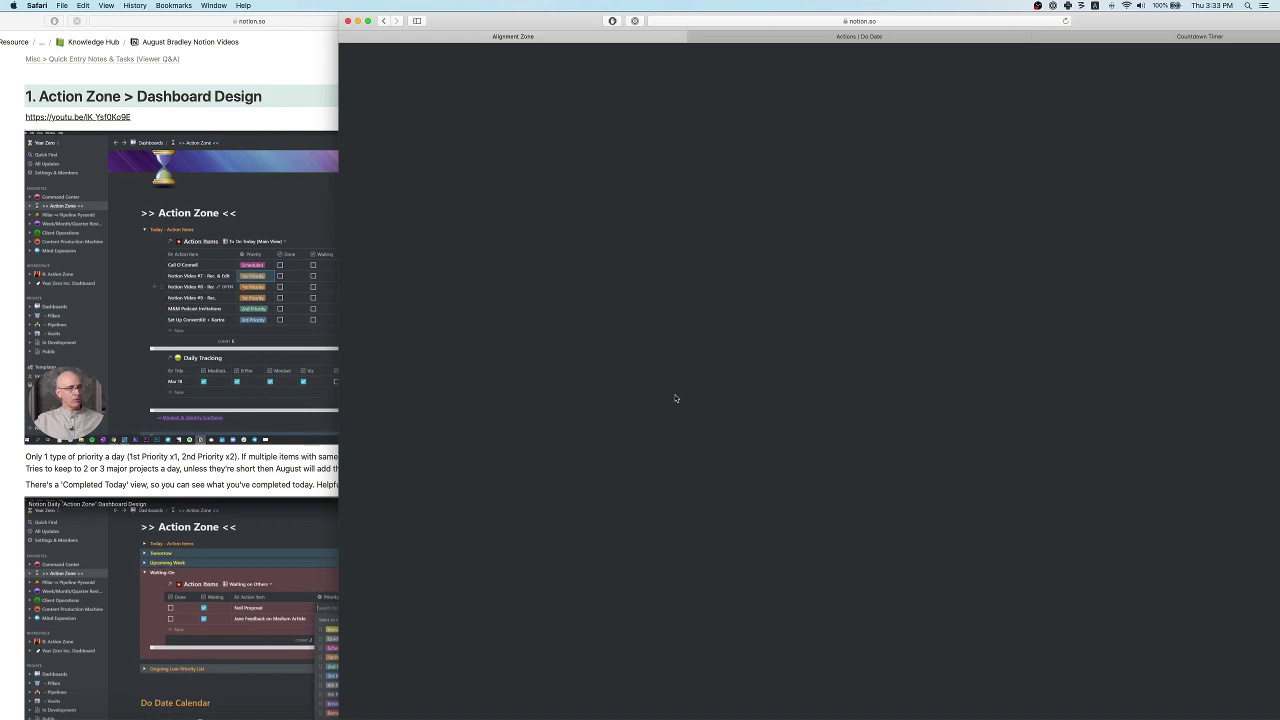
scroll(600, 484, down, 2)
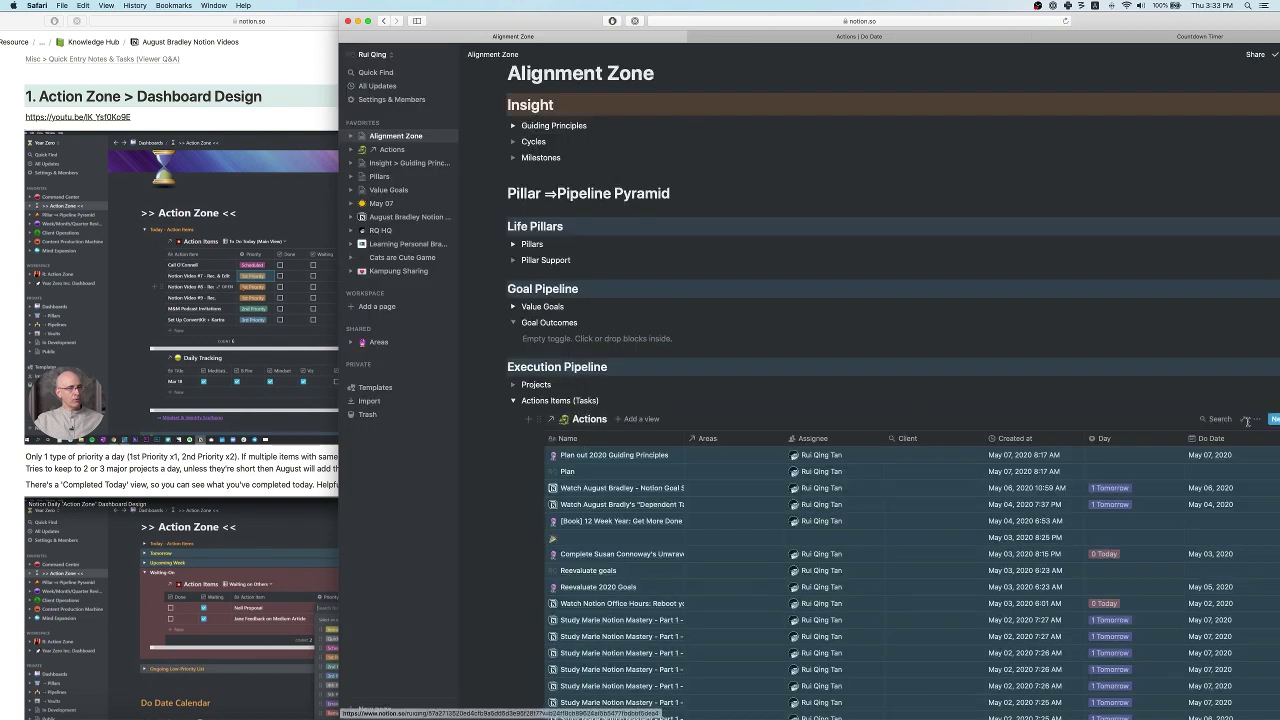
click(550, 421)
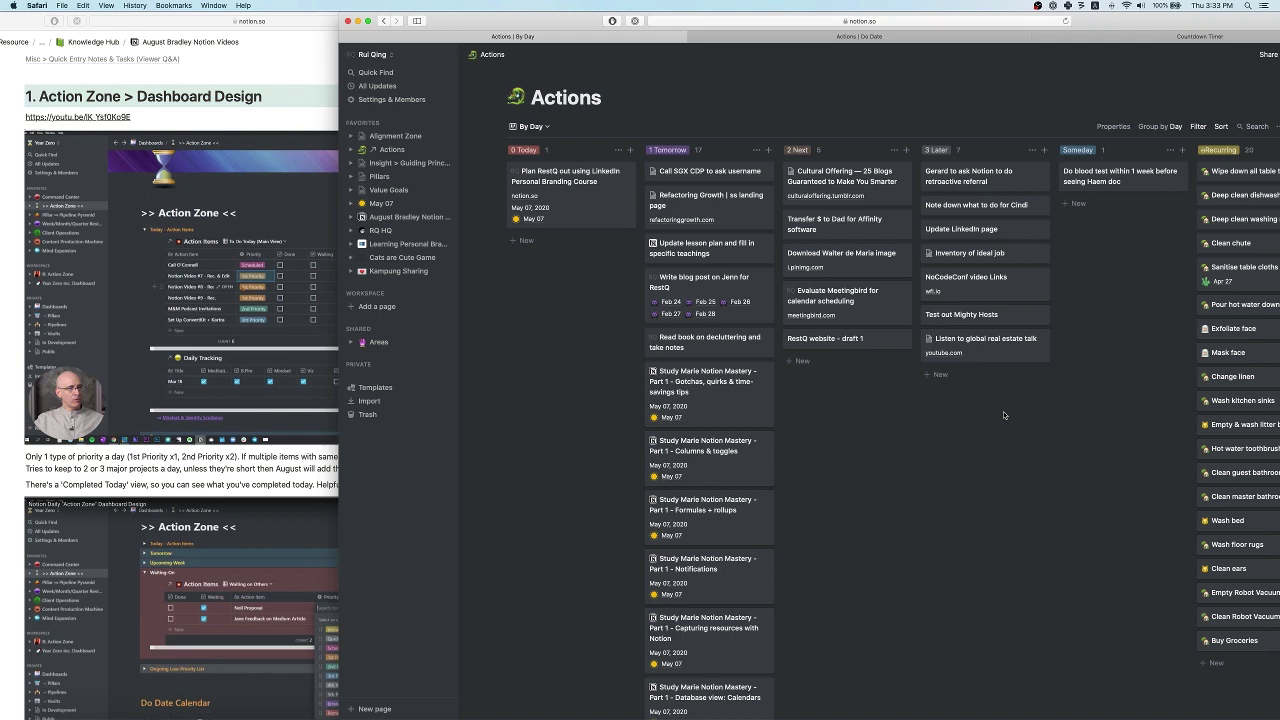
- Reposition the main Safari window beside the notes and switch the Actions database to its Do Date view
scroll(1004, 415, down, 7)
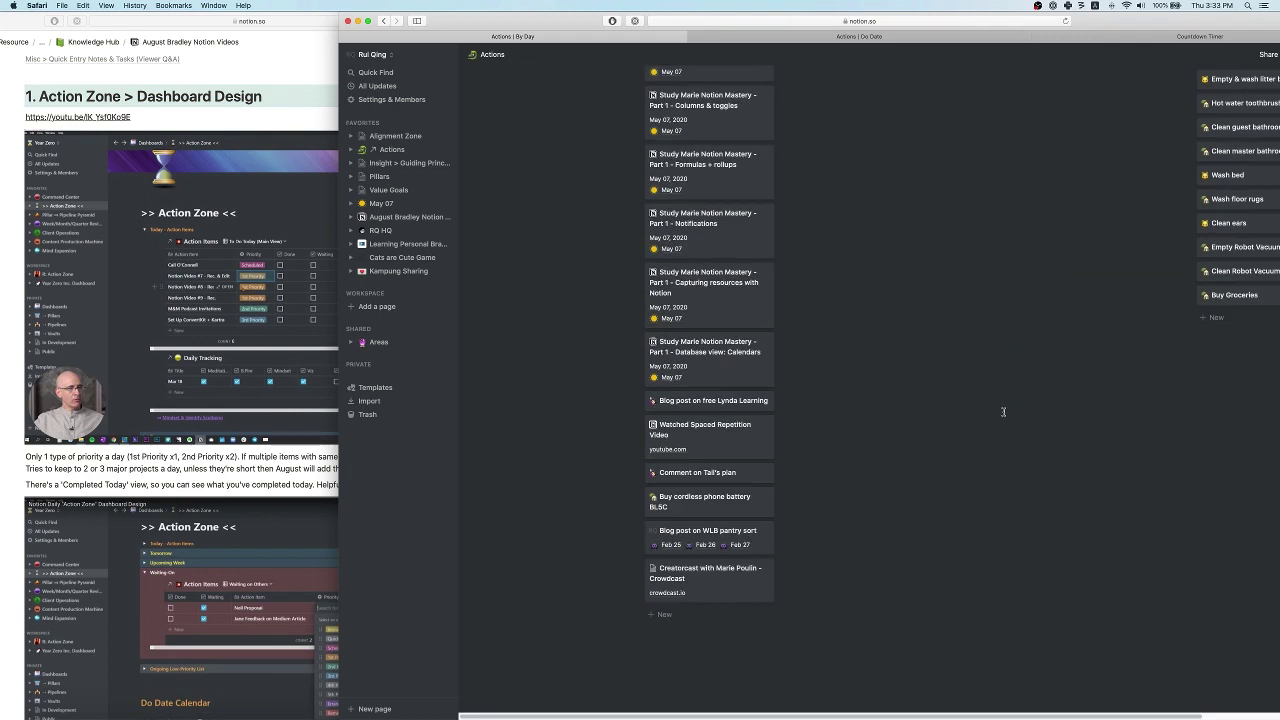
scroll(964, 463, up, 7)
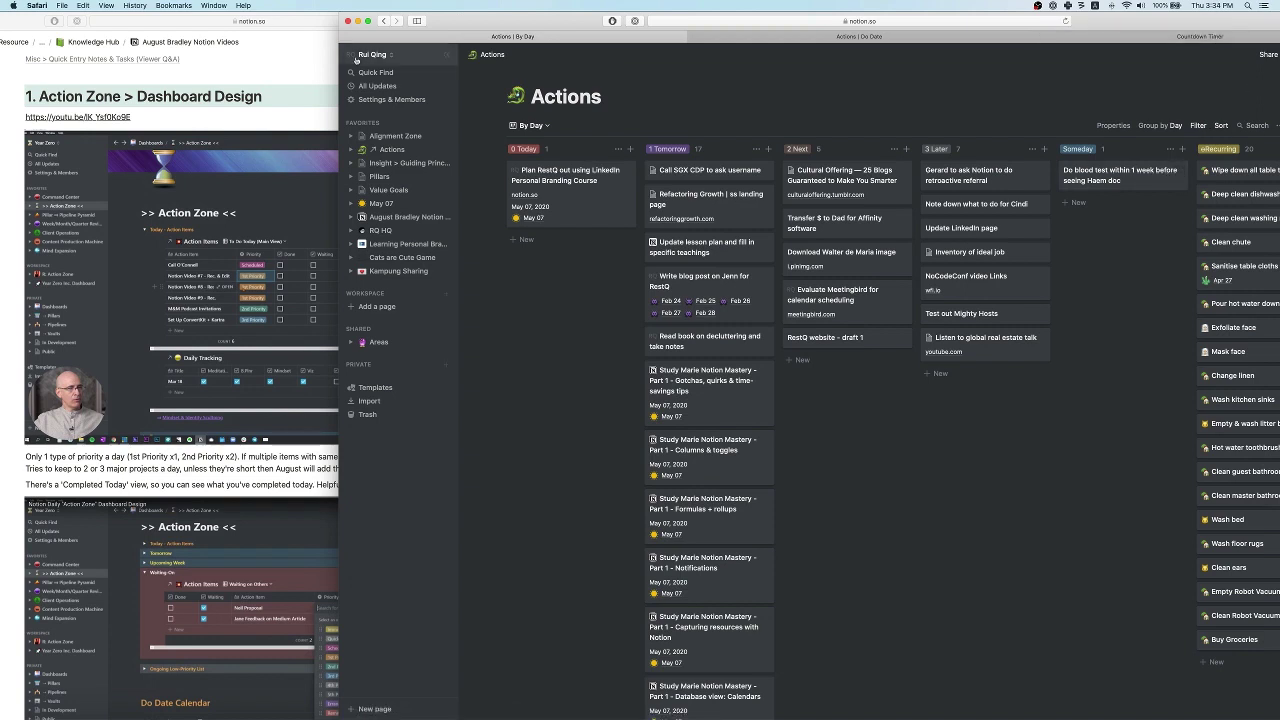
drag(338, 12, 462, 13)
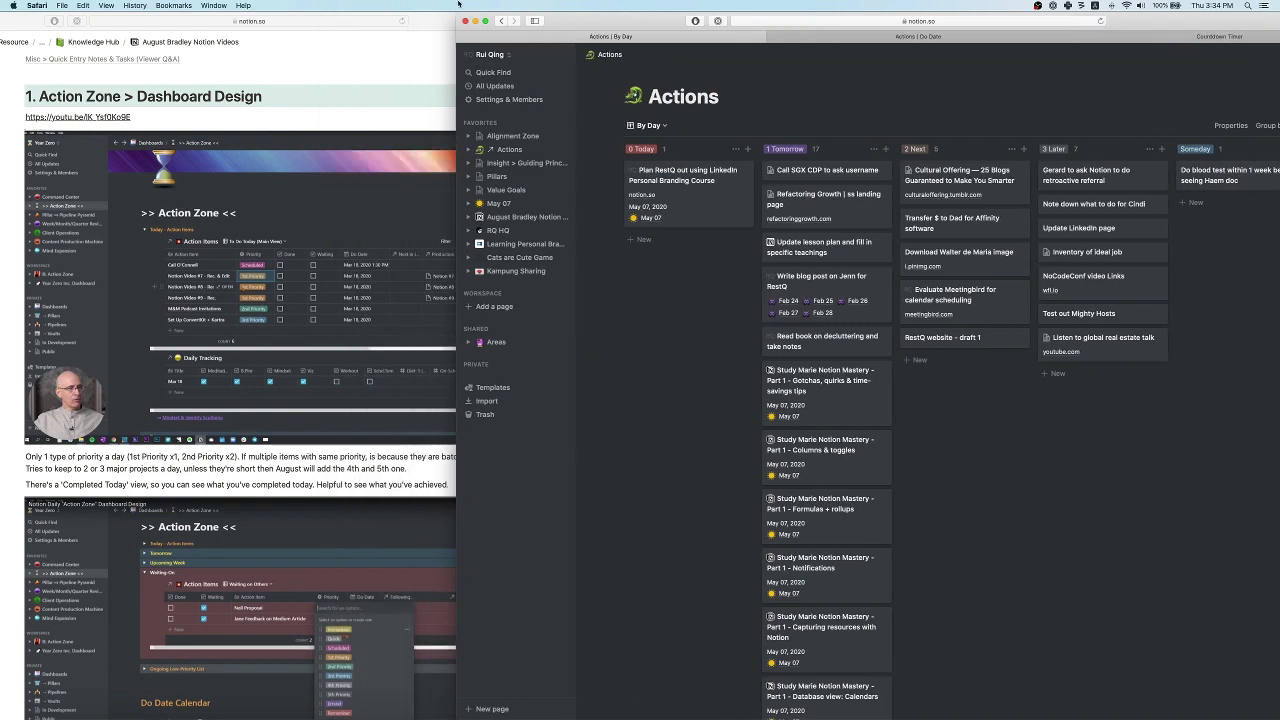
drag(594, 14, 489, 8)
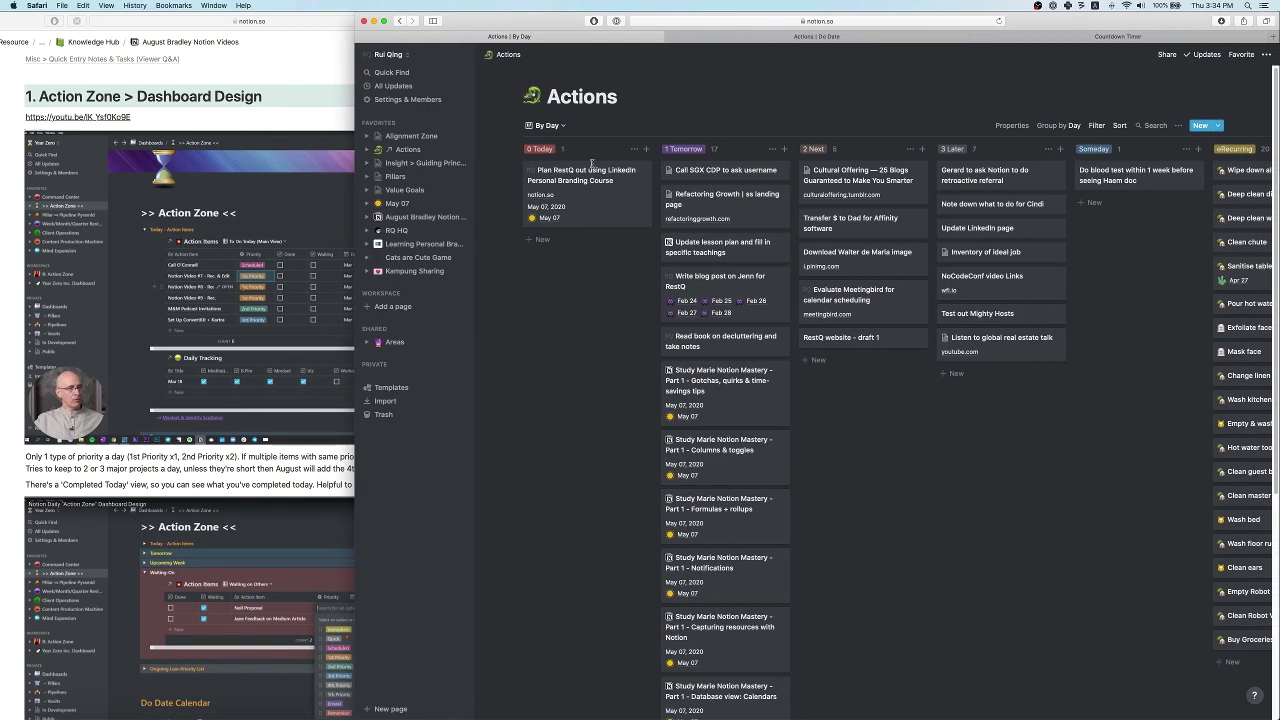
click(549, 126)
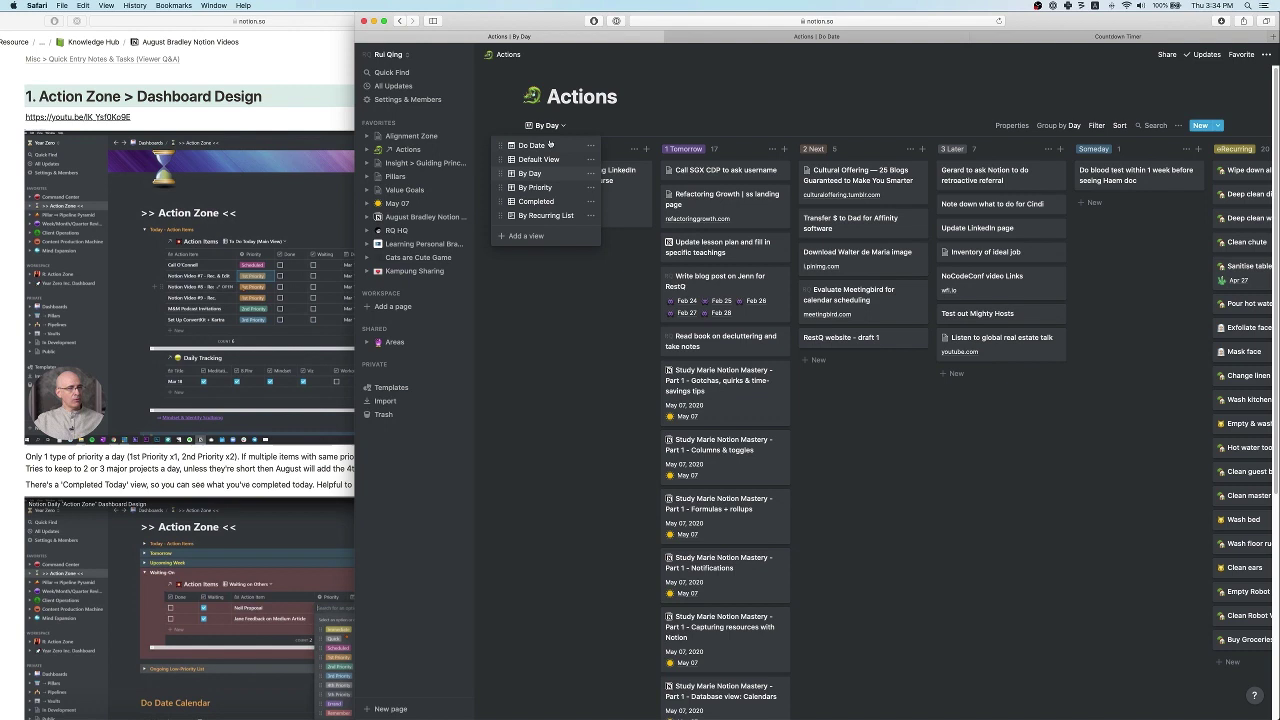
click(549, 146)
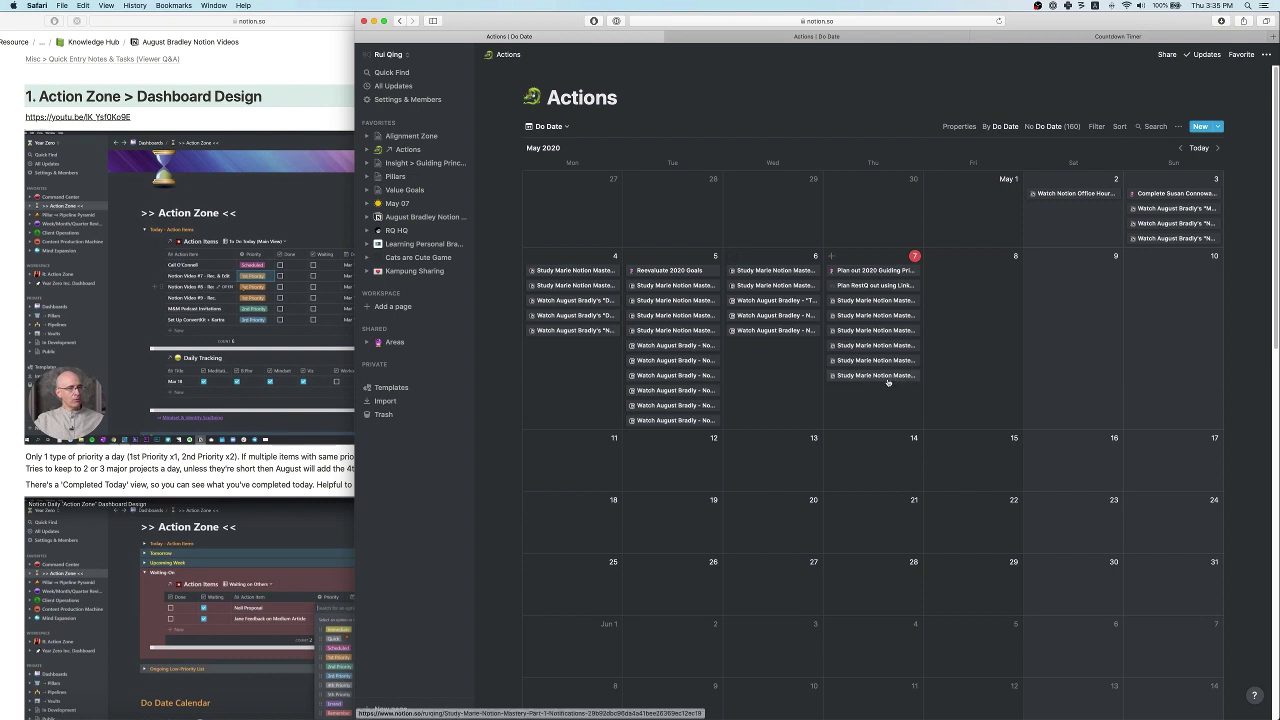
- Collapse the Notion sidebar and open the May 7 action "Study Marie Notion Mastery - Part 1 - Notifications", keeping the reference notes in sight
click(461, 56)
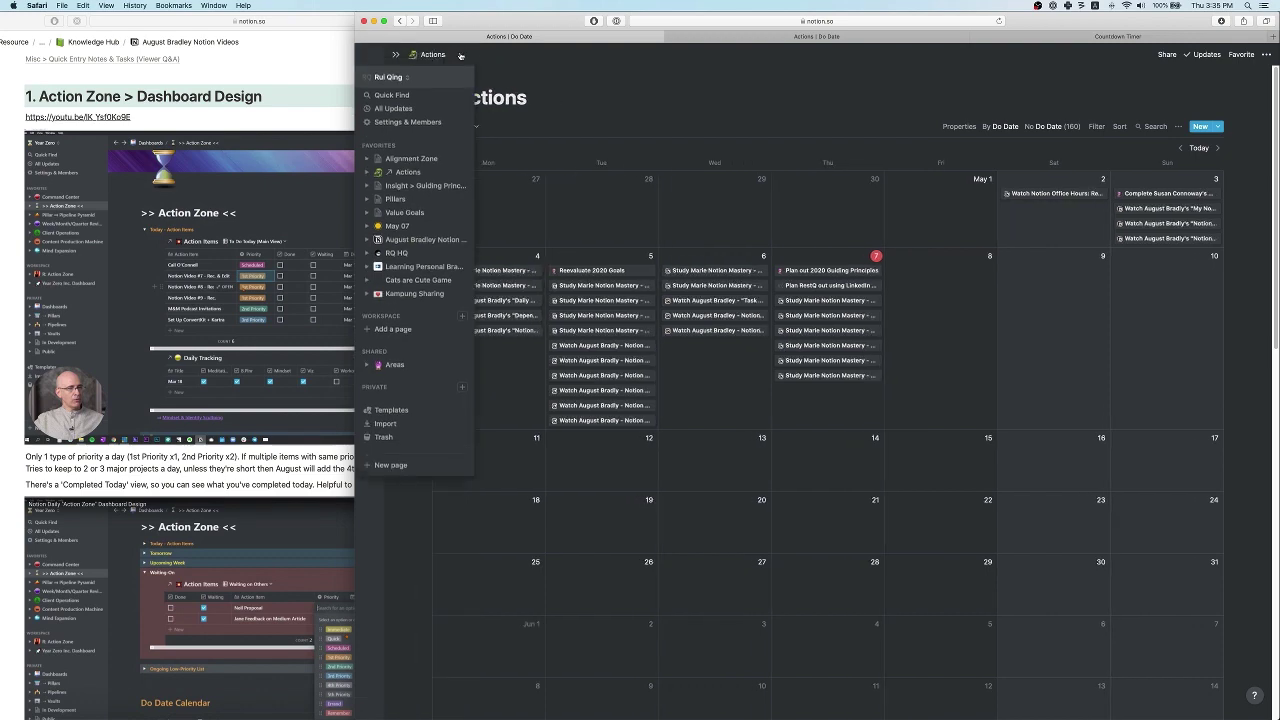
drag(469, 12, 686, 4)
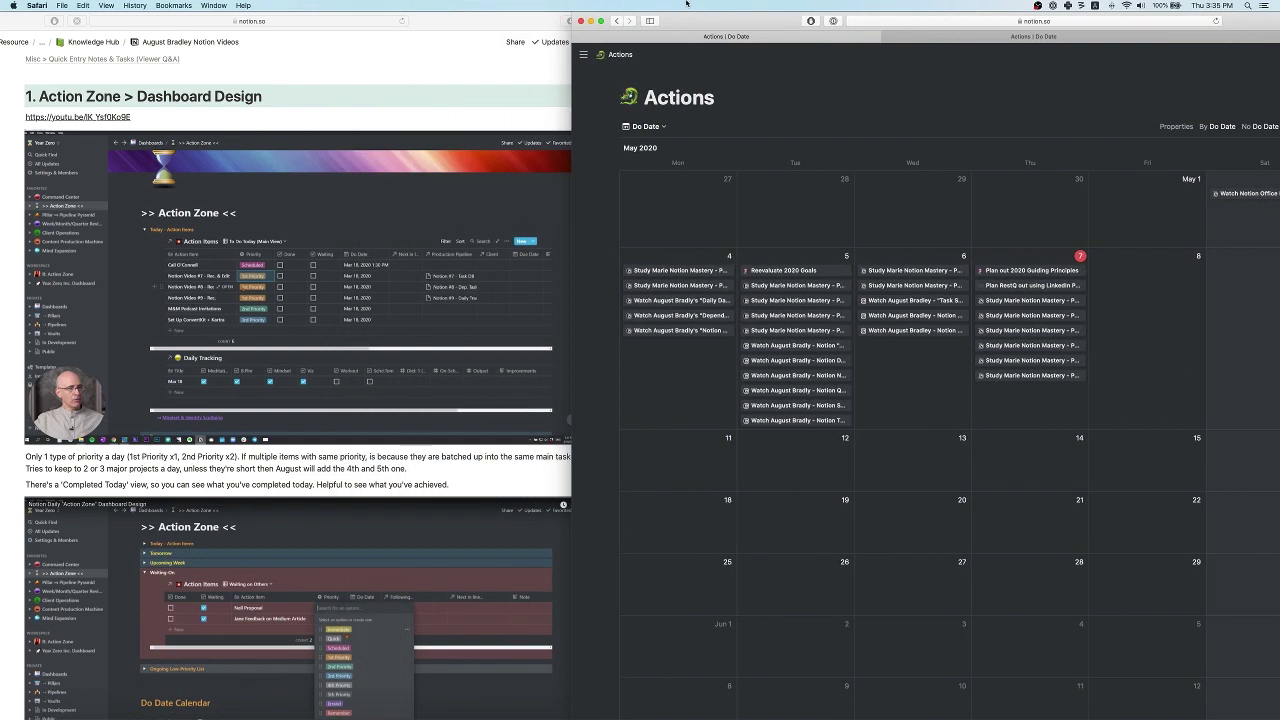
click(1004, 376)
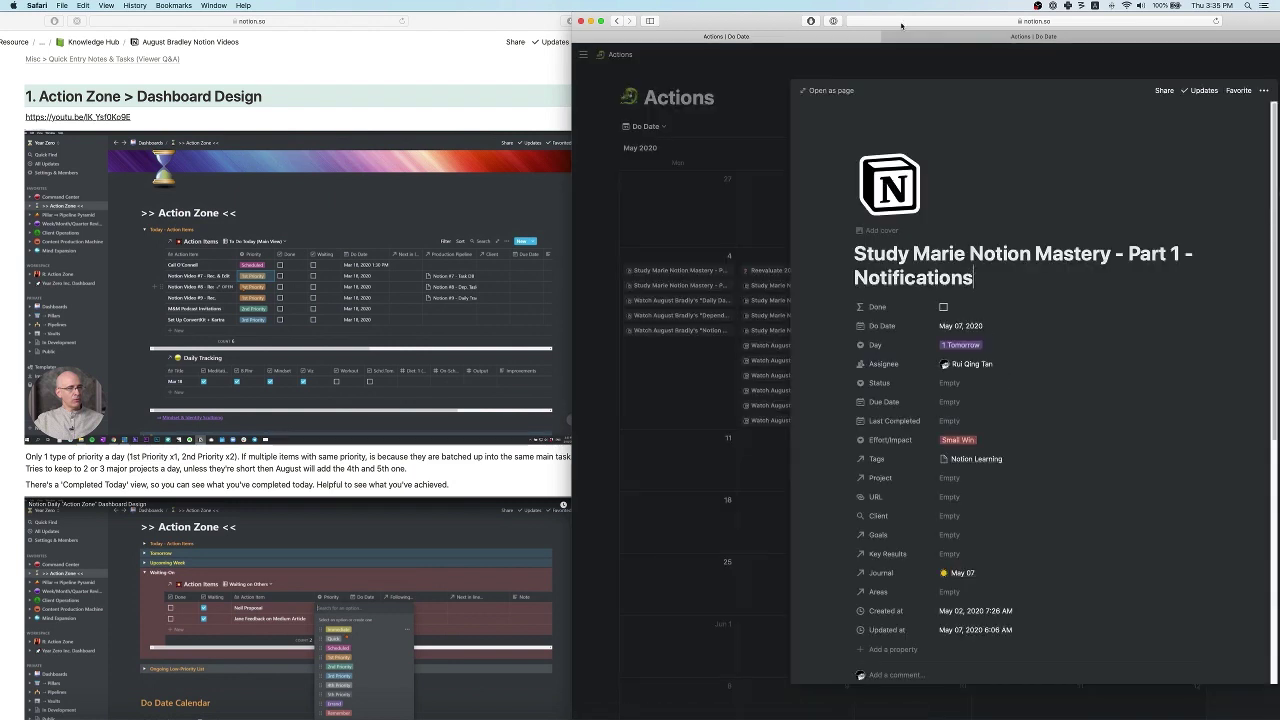
drag(741, 25, 642, 7)
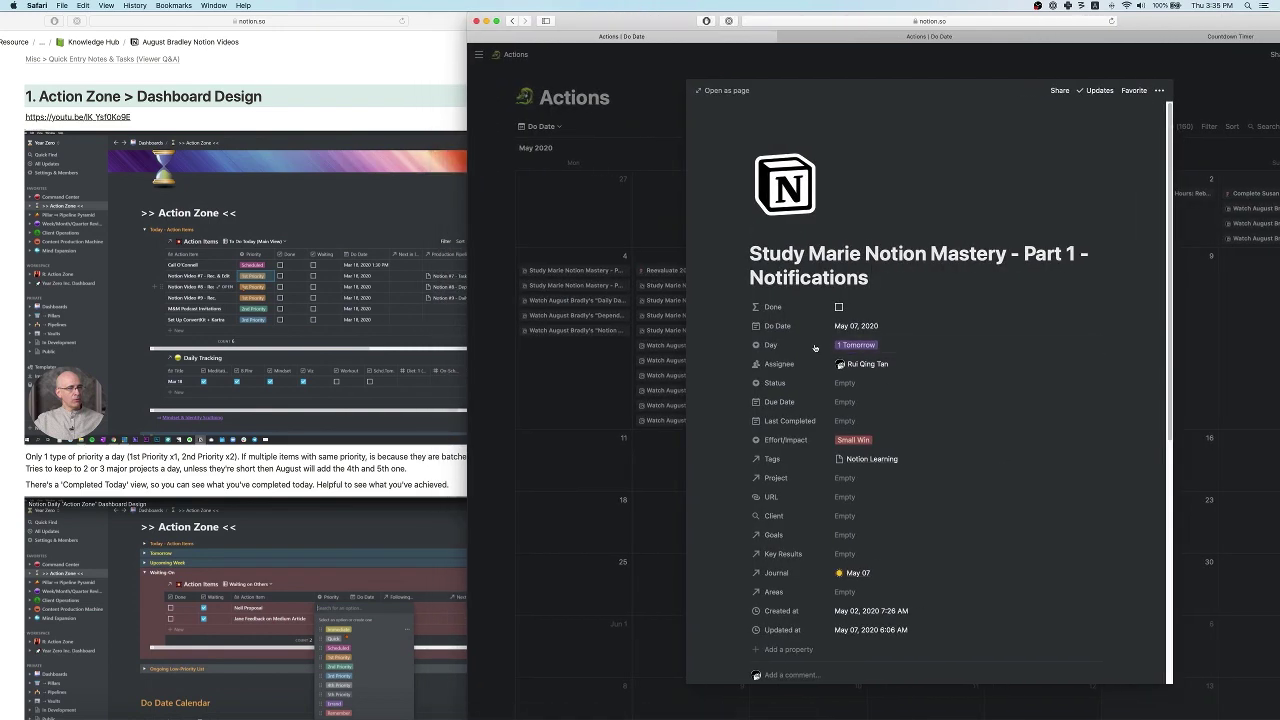
- Rename the open action's Day property as Priority
click(857, 344)
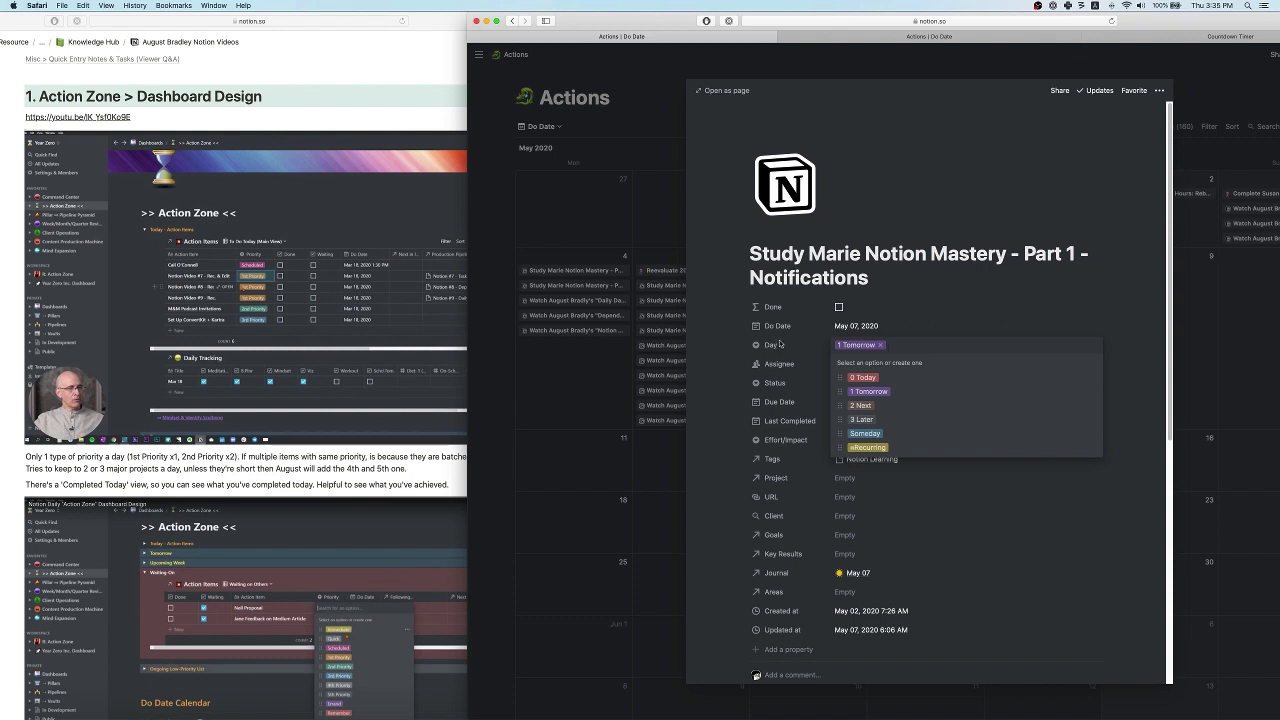
click(777, 346)
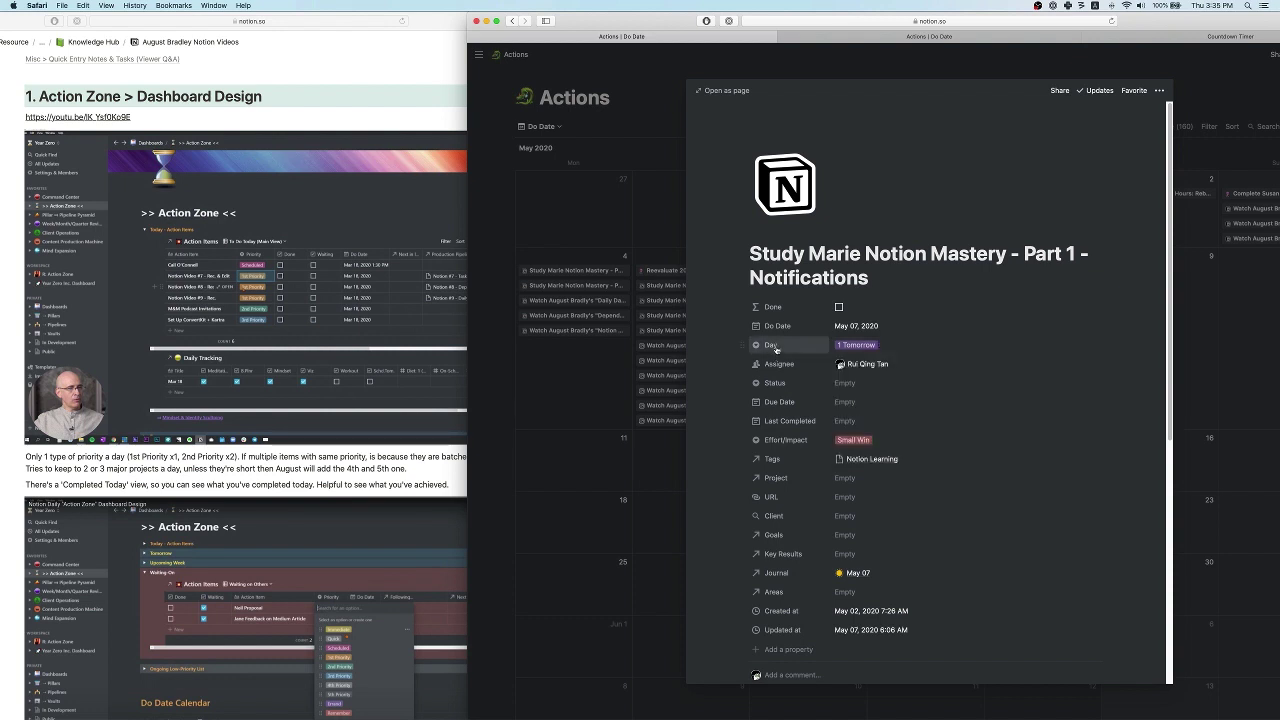
click(776, 348)
text(Priority)
key(Return)
scroll(870, 268, down, 1)
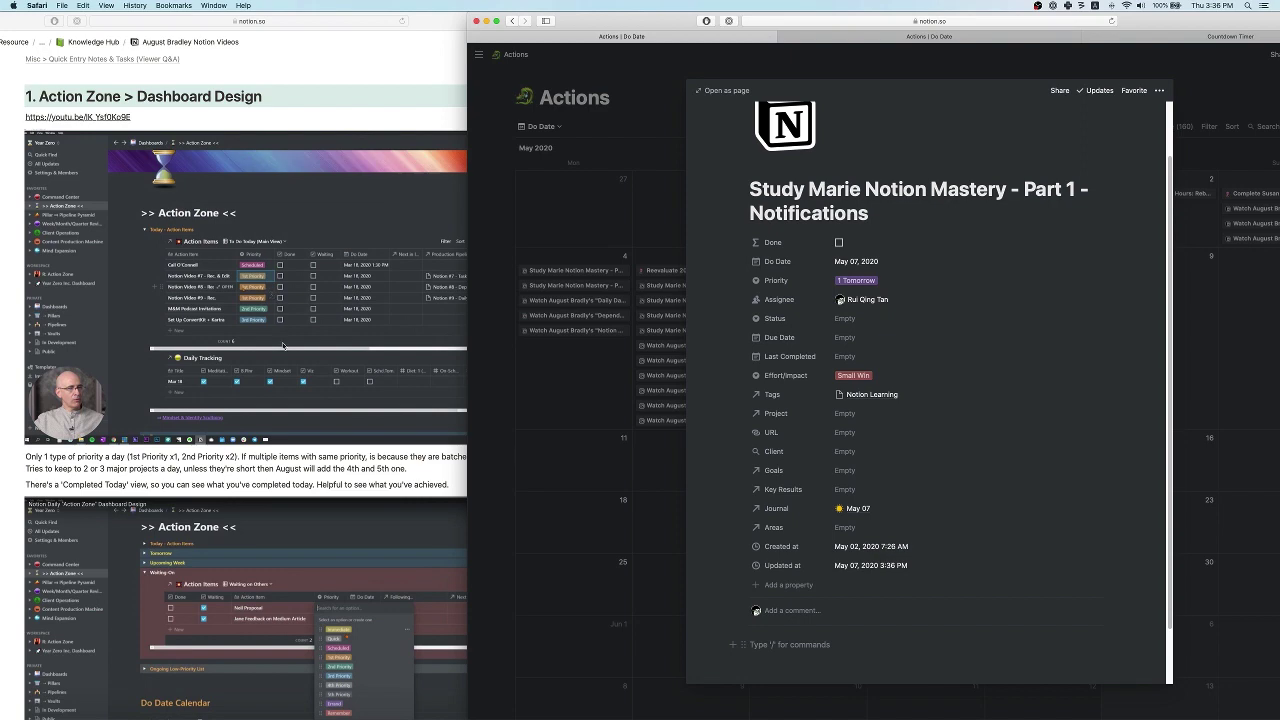
- Using the priority list in the reference notes, clear the action's Priority value and rename the "0 Today" option as Immediate
scroll(305, 393, down, 3)
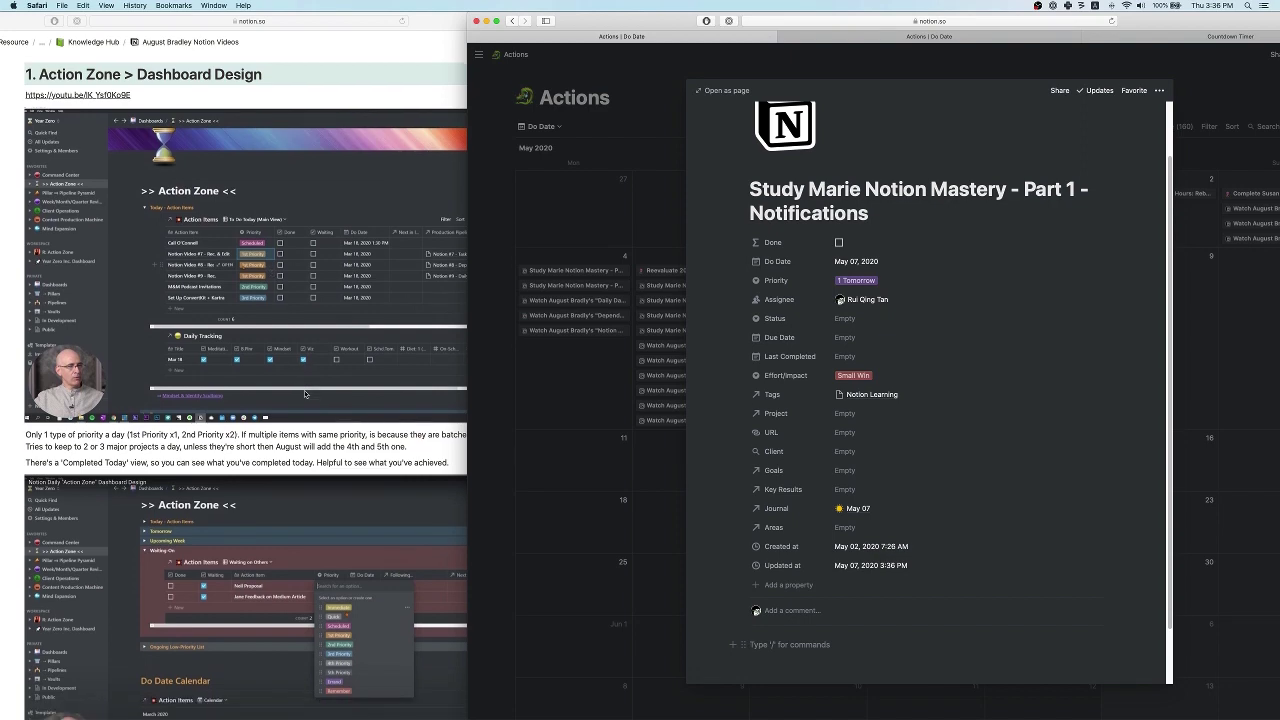
scroll(305, 393, down, 3)
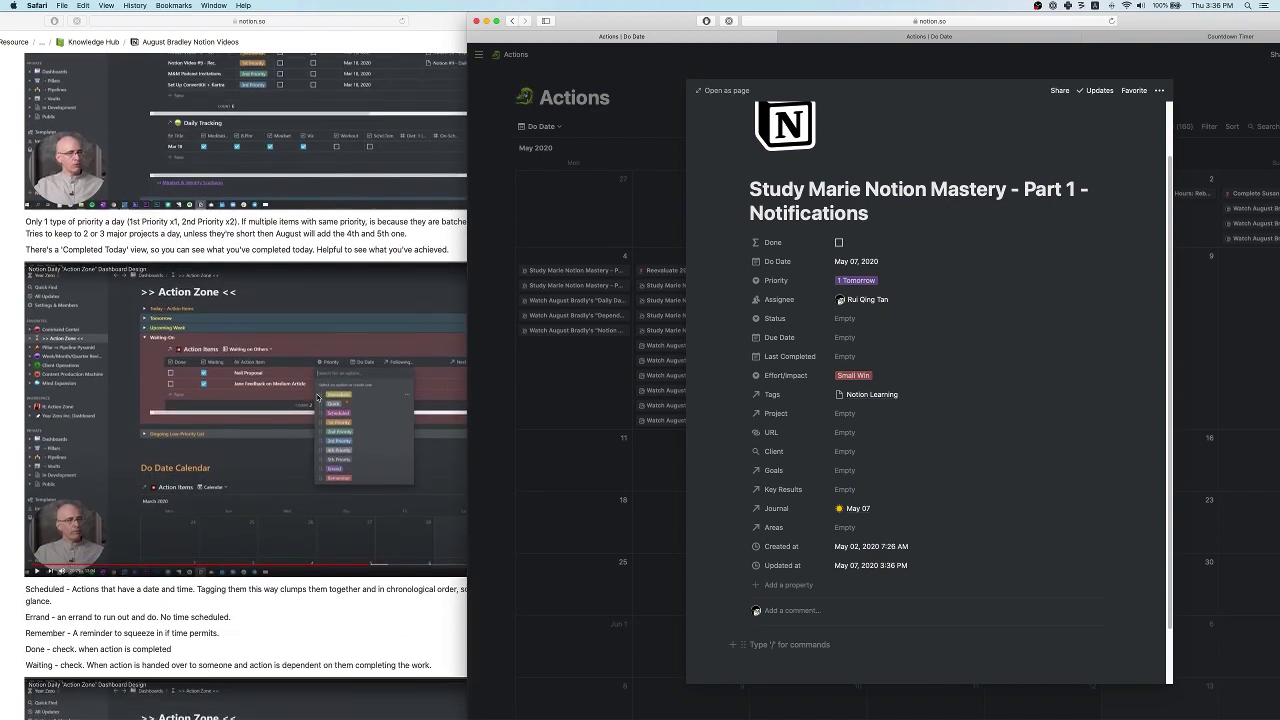
scroll(351, 401, up, 3)
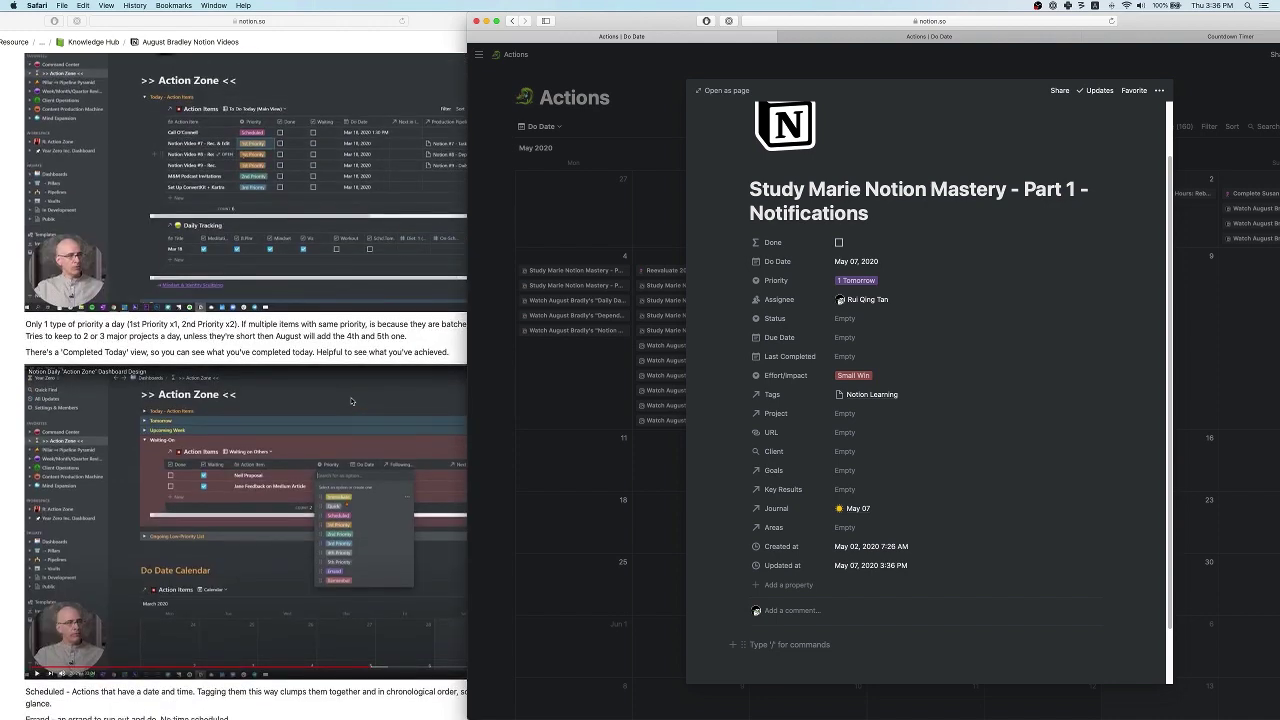
scroll(351, 401, down, 6)
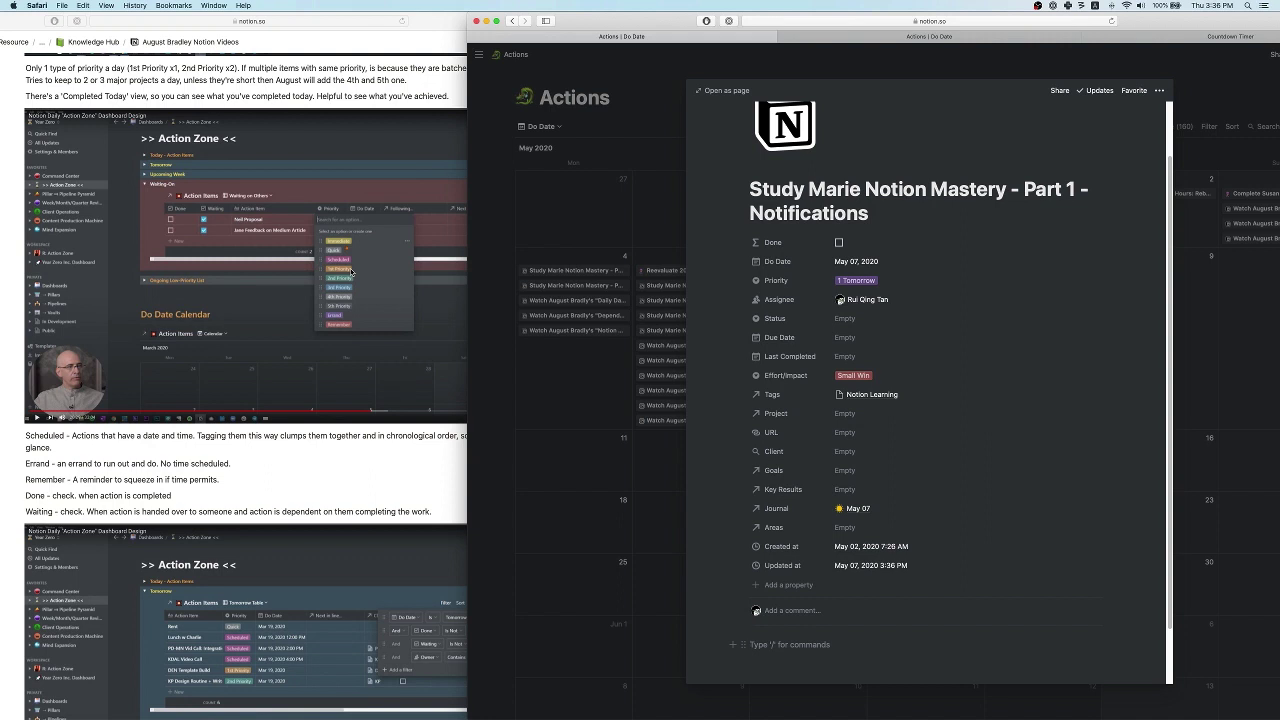
click(872, 286)
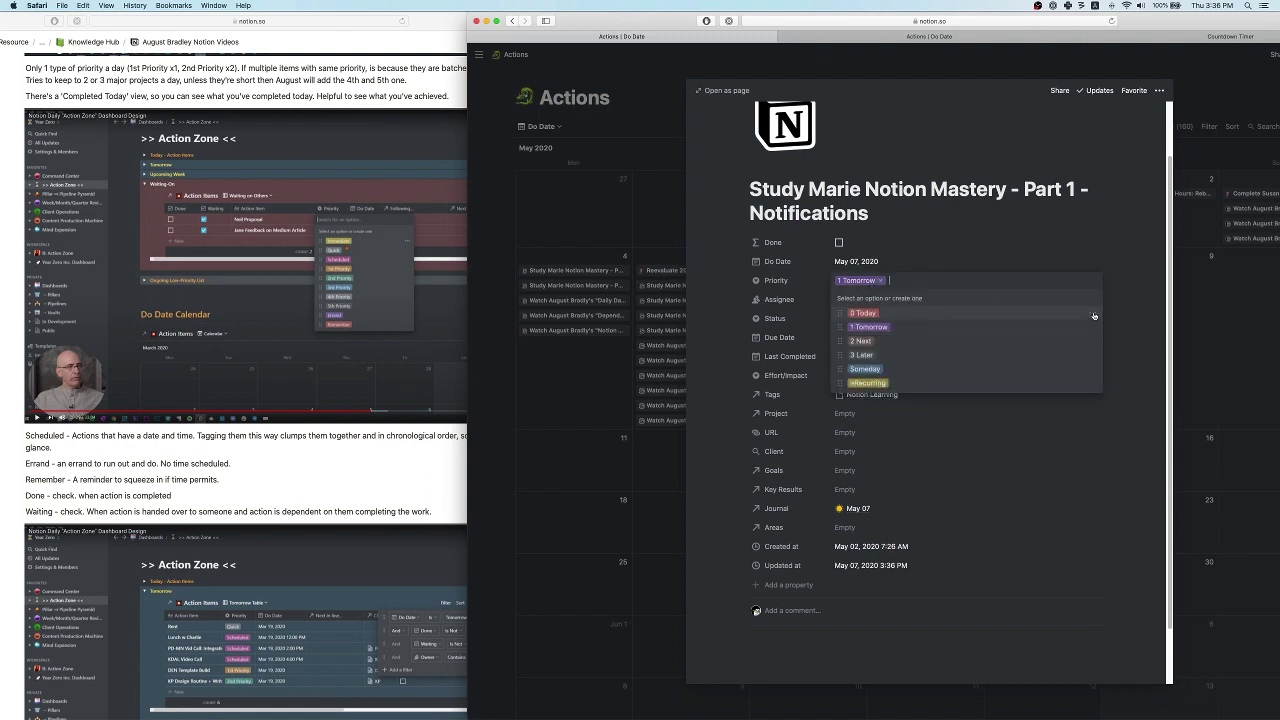
click(880, 283)
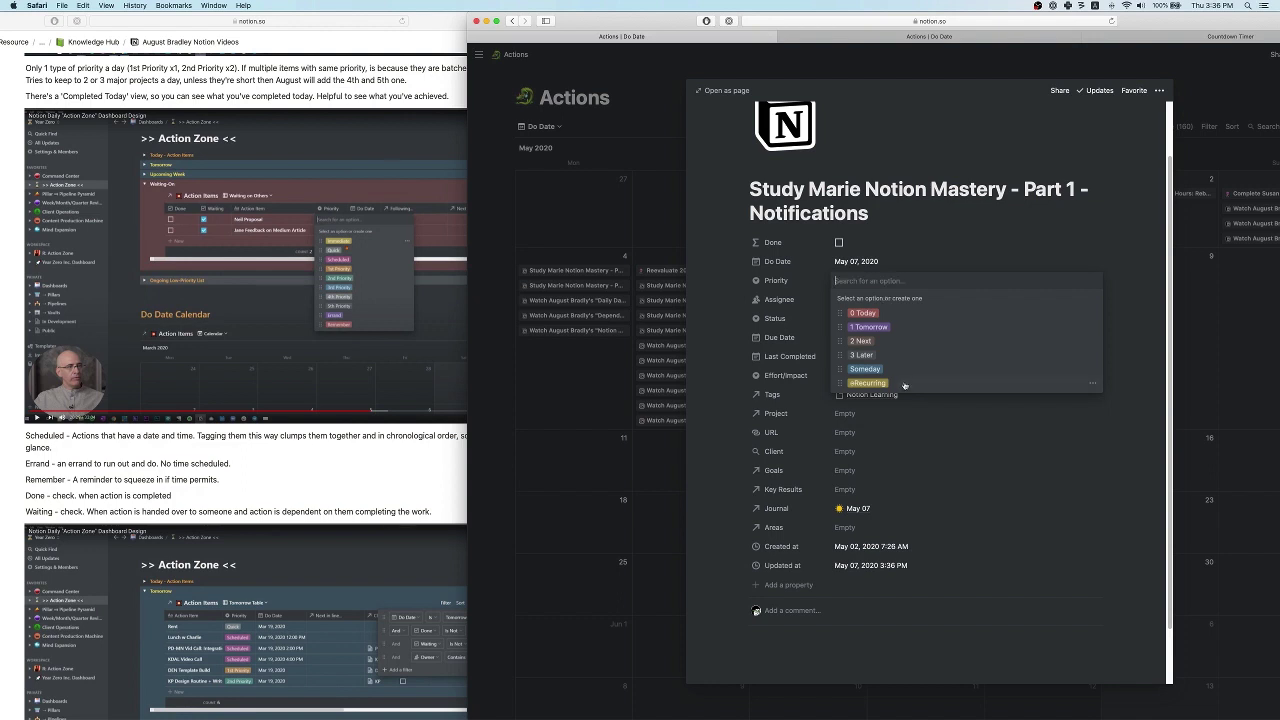
click(1094, 384)
click(930, 287)
click(1094, 313)
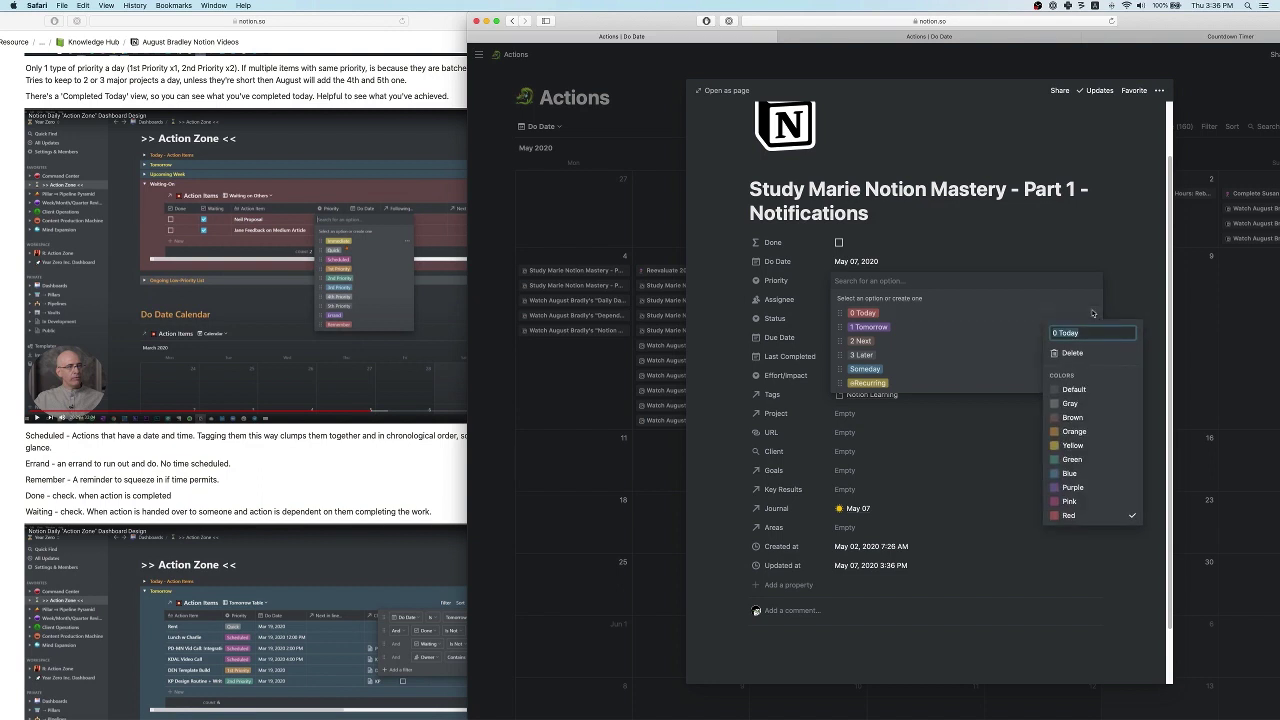
text(Immediatee)
key(Return)
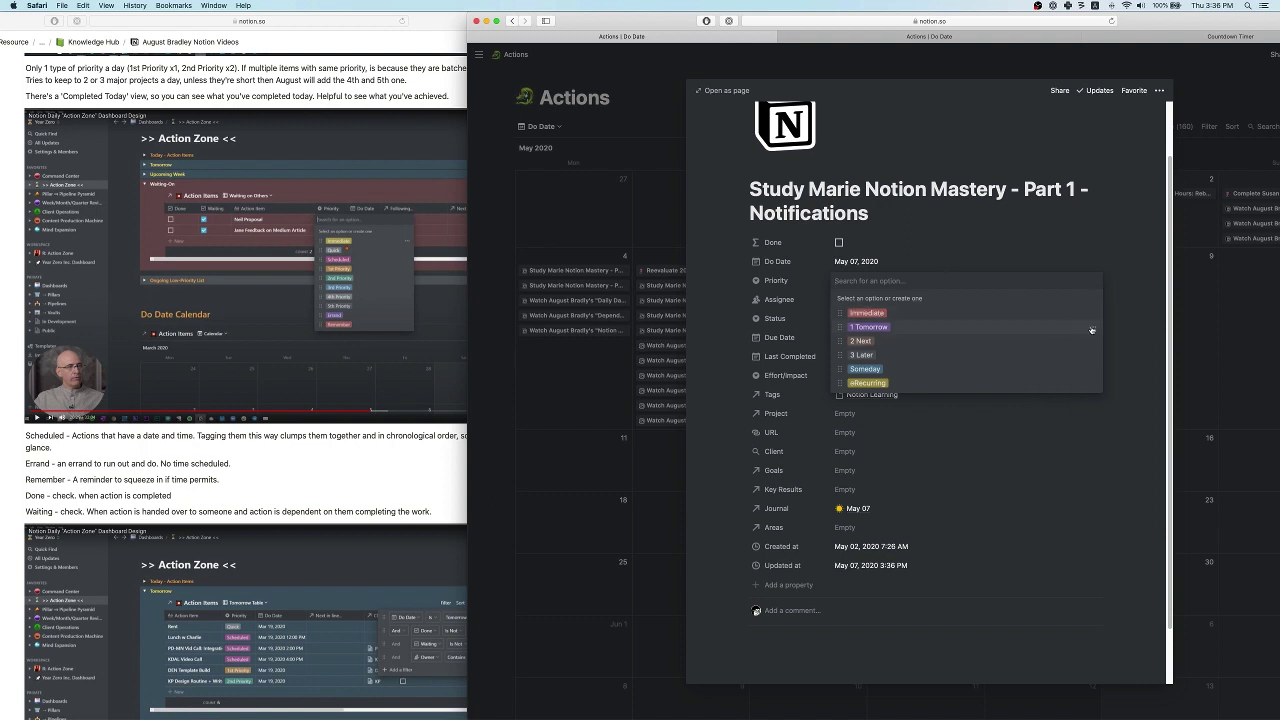
- Rename the Priority options "1 Tomorrow" as Quick and "2 Next" as Scheduled
click(1092, 329)
key(BackSpace)
text(Quick)
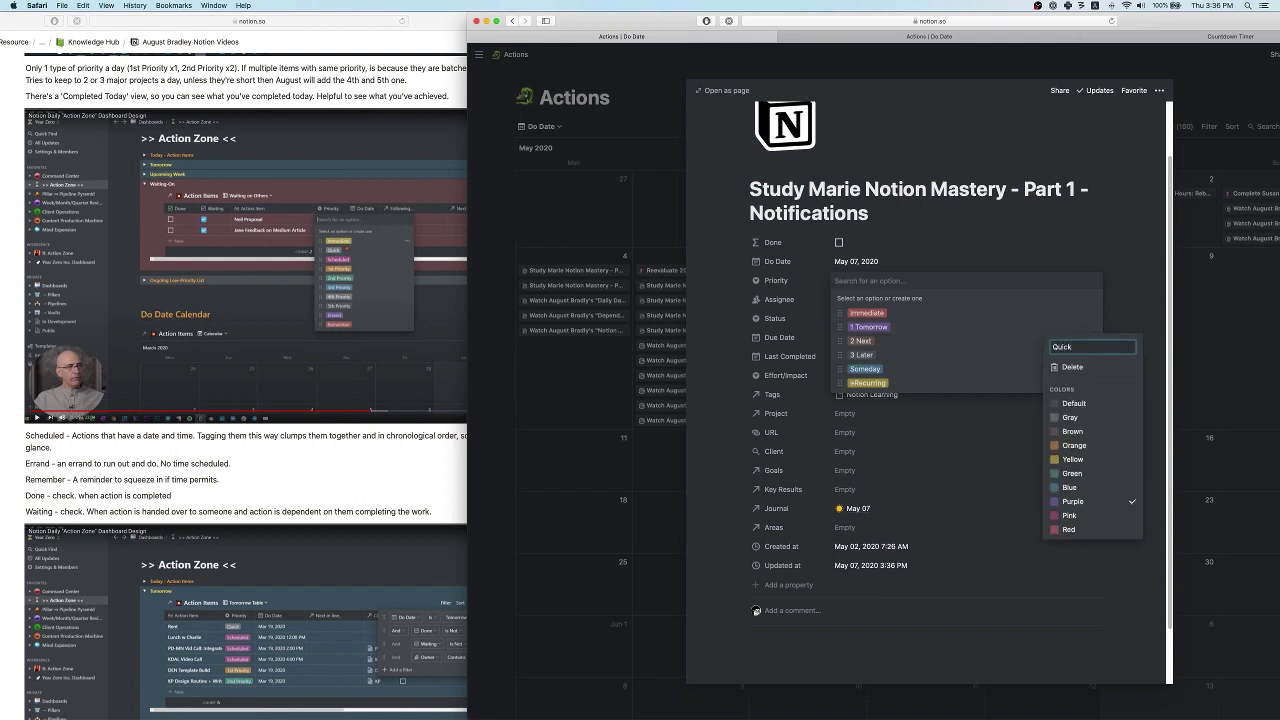
key(Return)
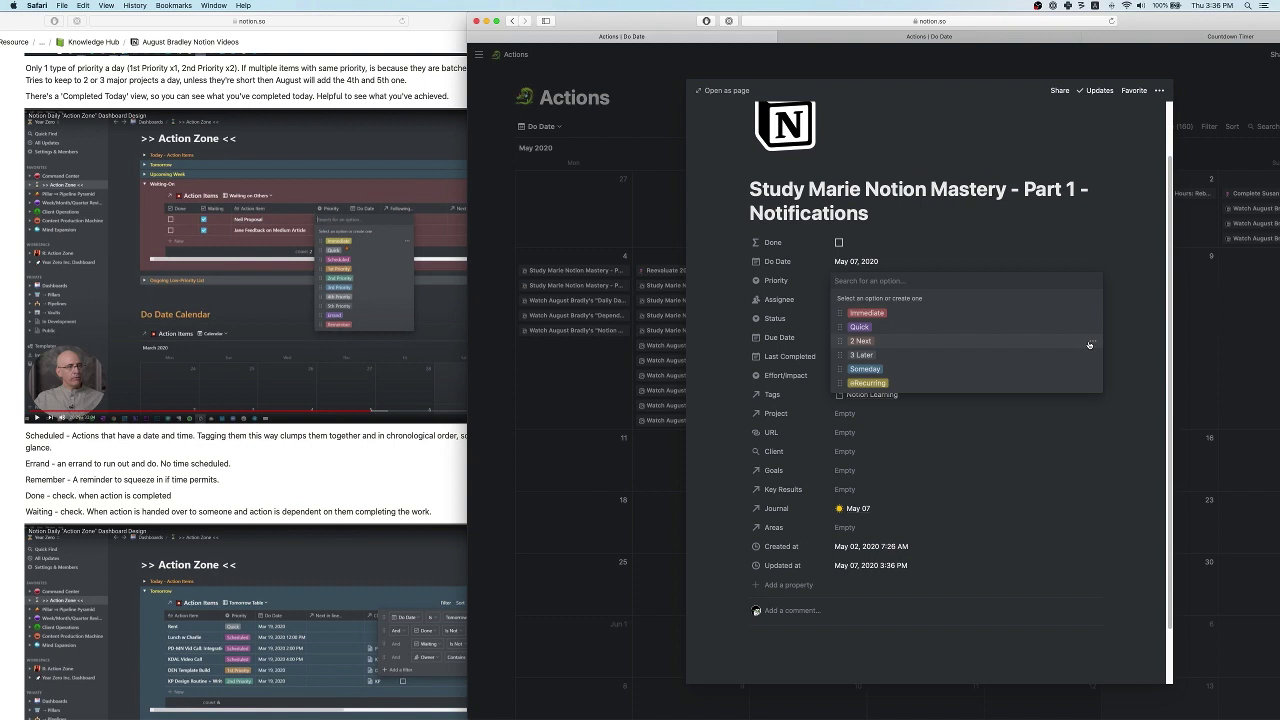
click(1090, 344)
text(Scheduled)
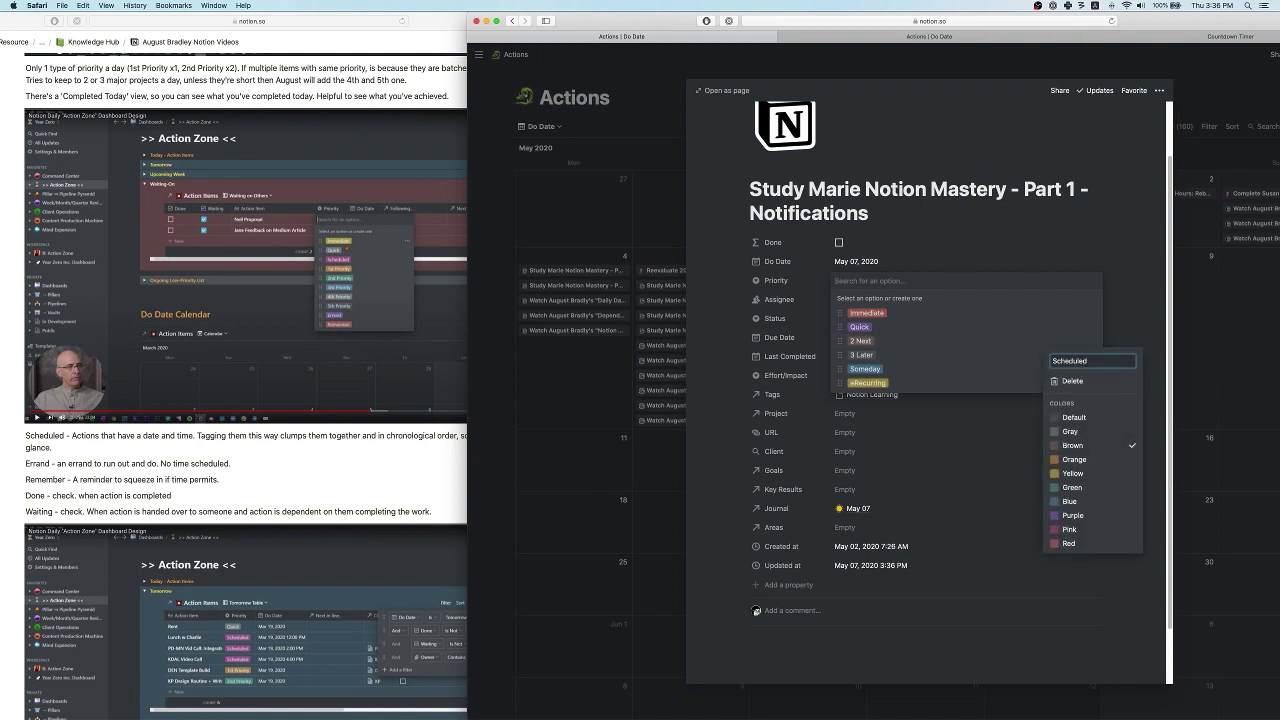
key(Return)
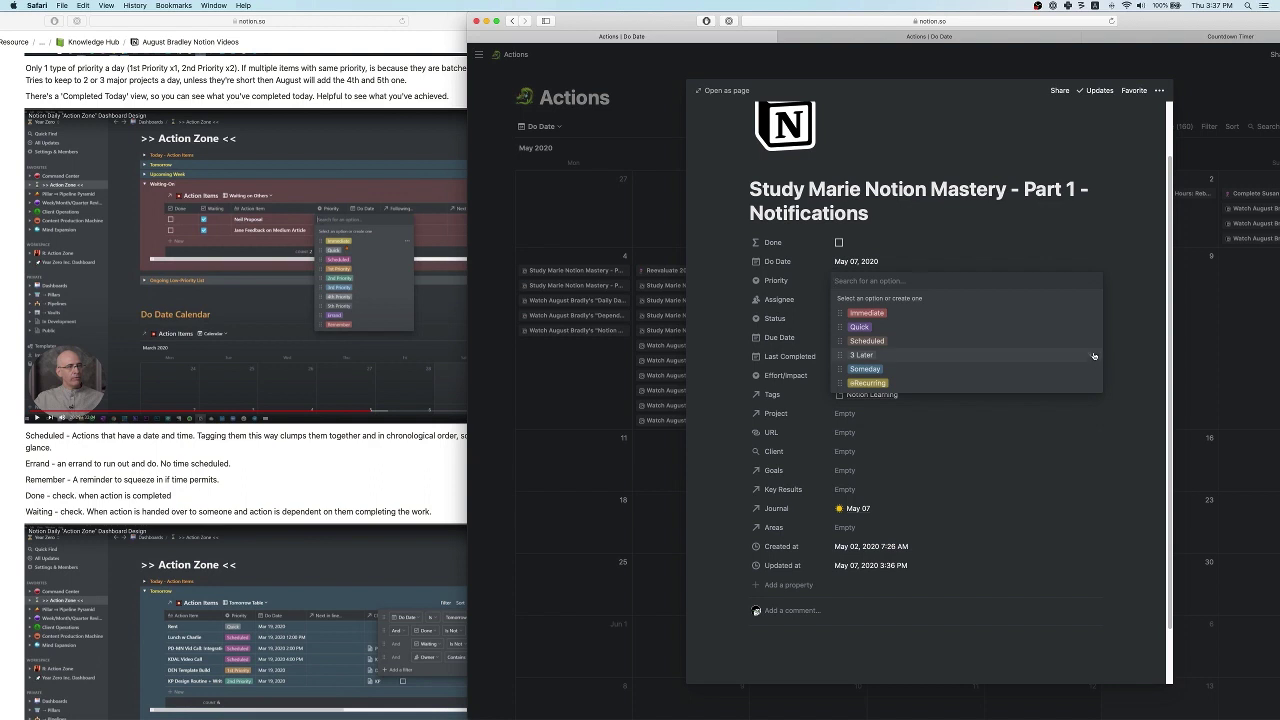
- Rename the "3 Later" option of the Priority property as 1st Priority
click(1093, 355)
text(1)
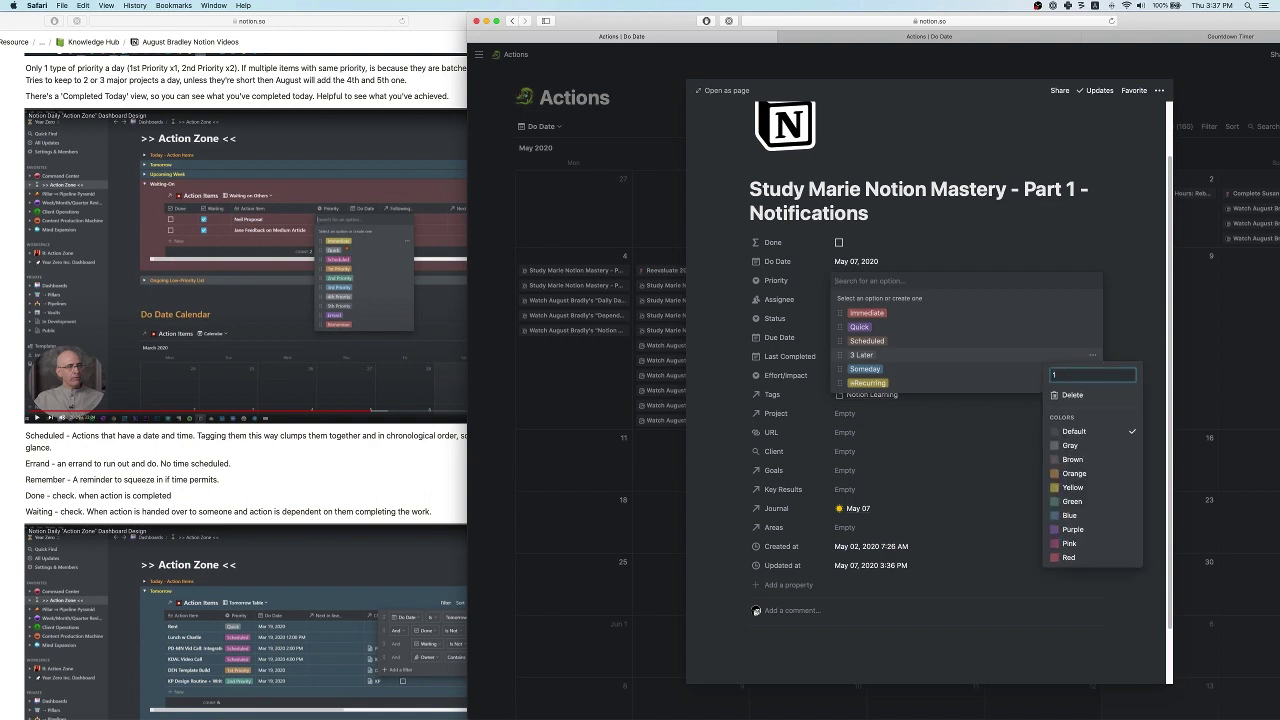
text(st Priorot)
text(ity)
key(Return)
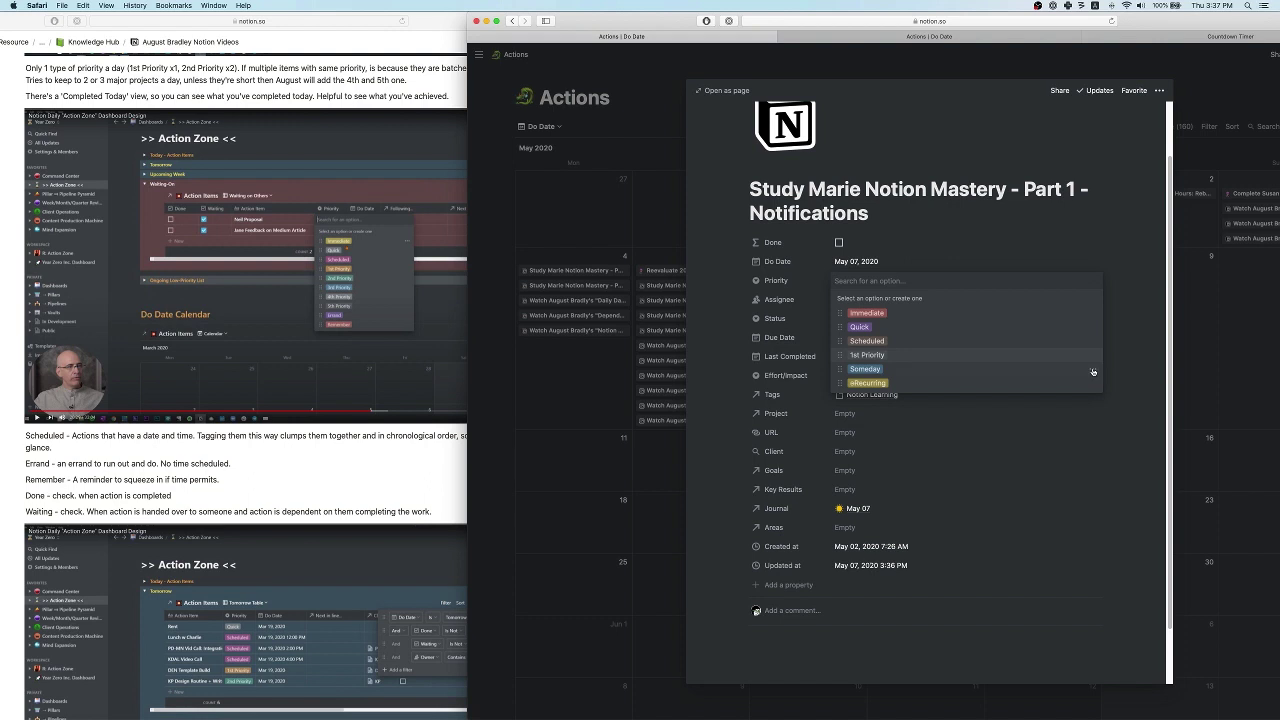
- Rename the "Someday" option of the Priority property as 2nd Priority
click(1090, 372)
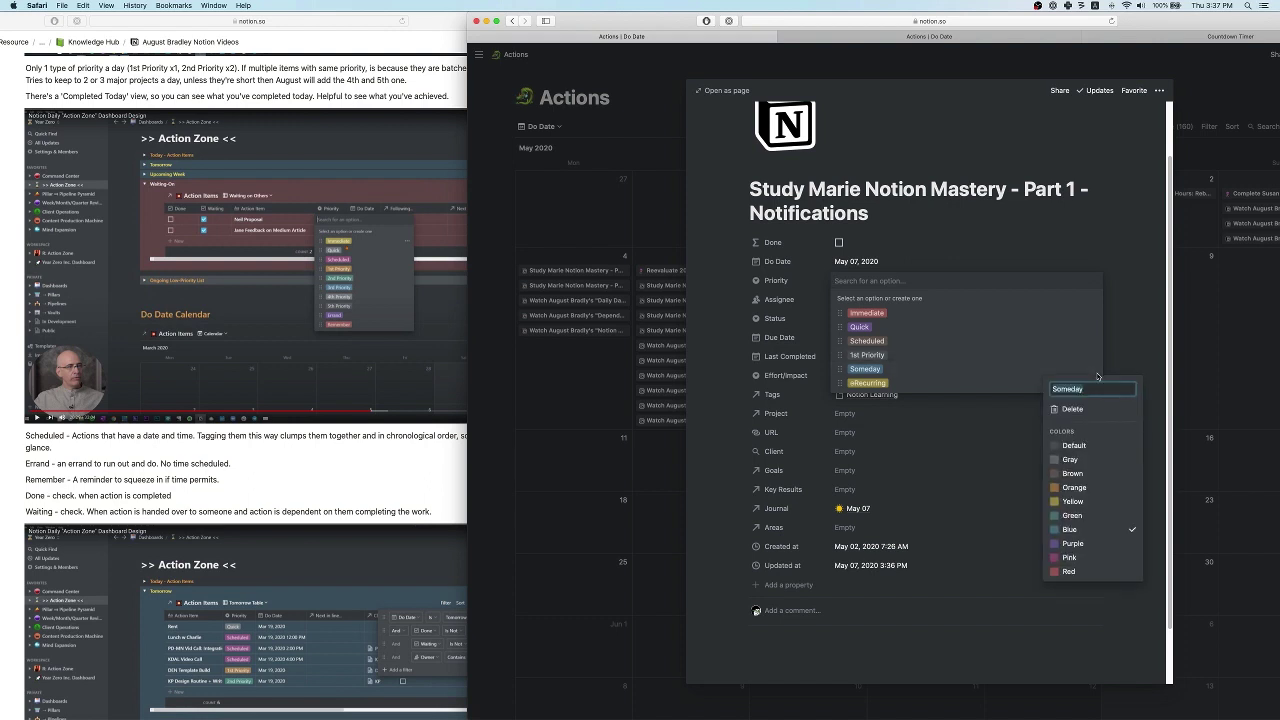
text(1st Priority)
key(Delete)
key(Delete)
key(Delete)
text(2nd)
key(Return)
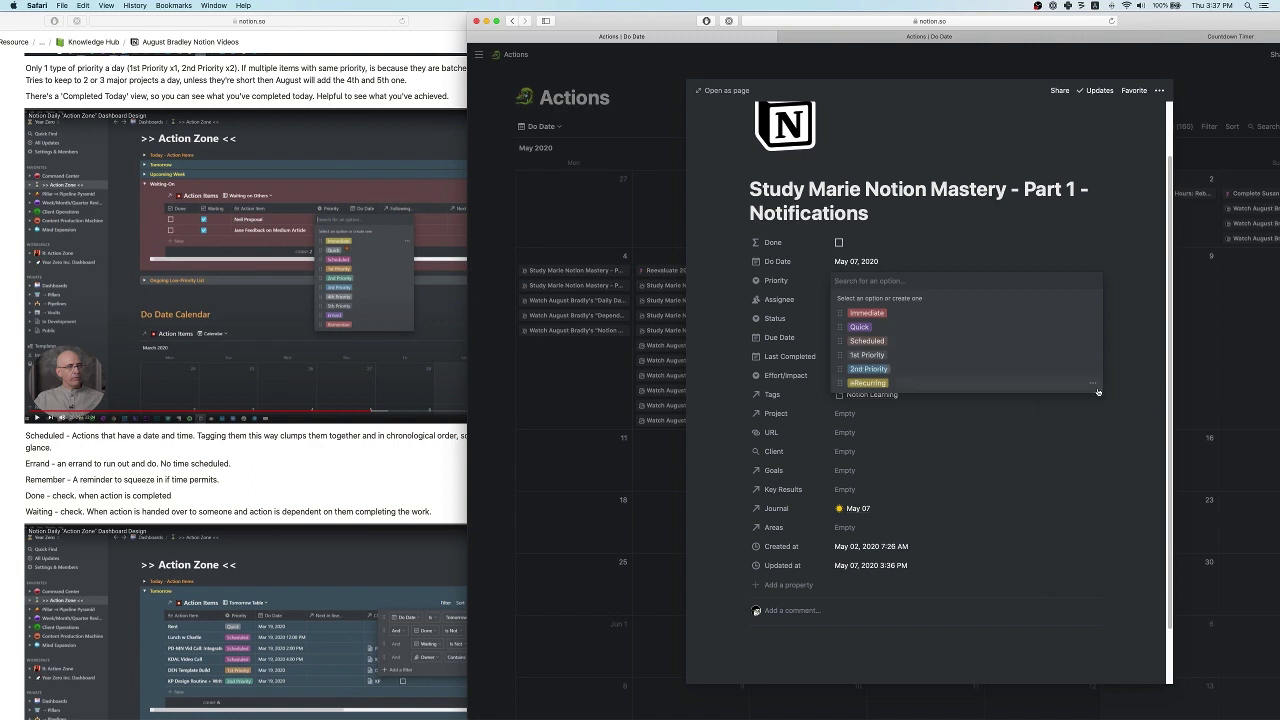
- Leave the recurring option as it is and create a new Priority option named 3rd Priority for the action
click(1095, 385)
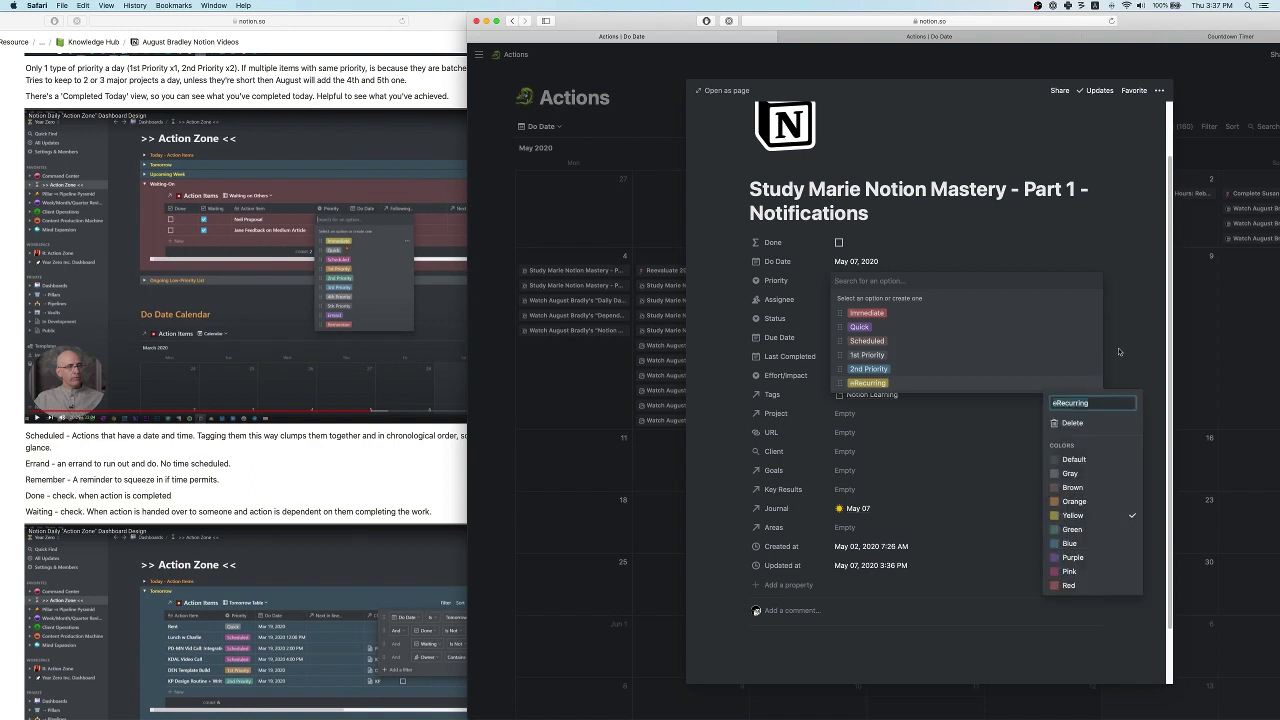
click(898, 274)
text(1st Priority)
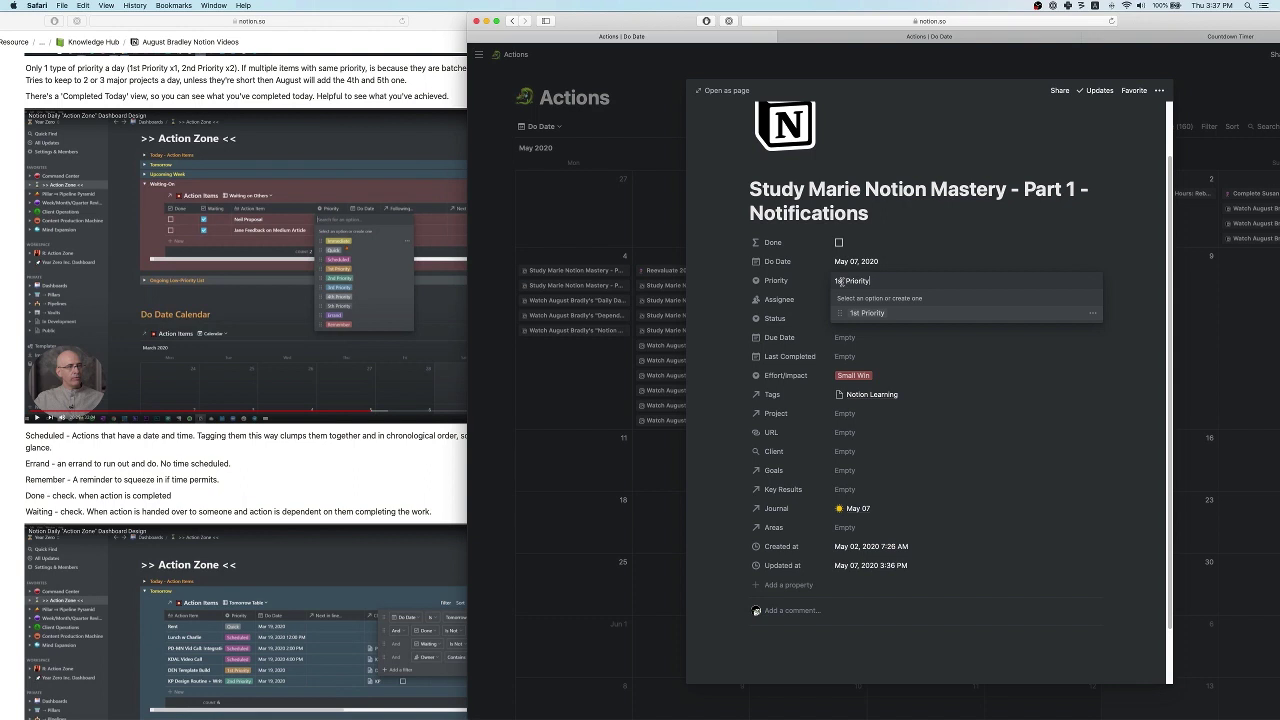
drag(836, 281, 846, 281)
text(3rd)
key(Return)
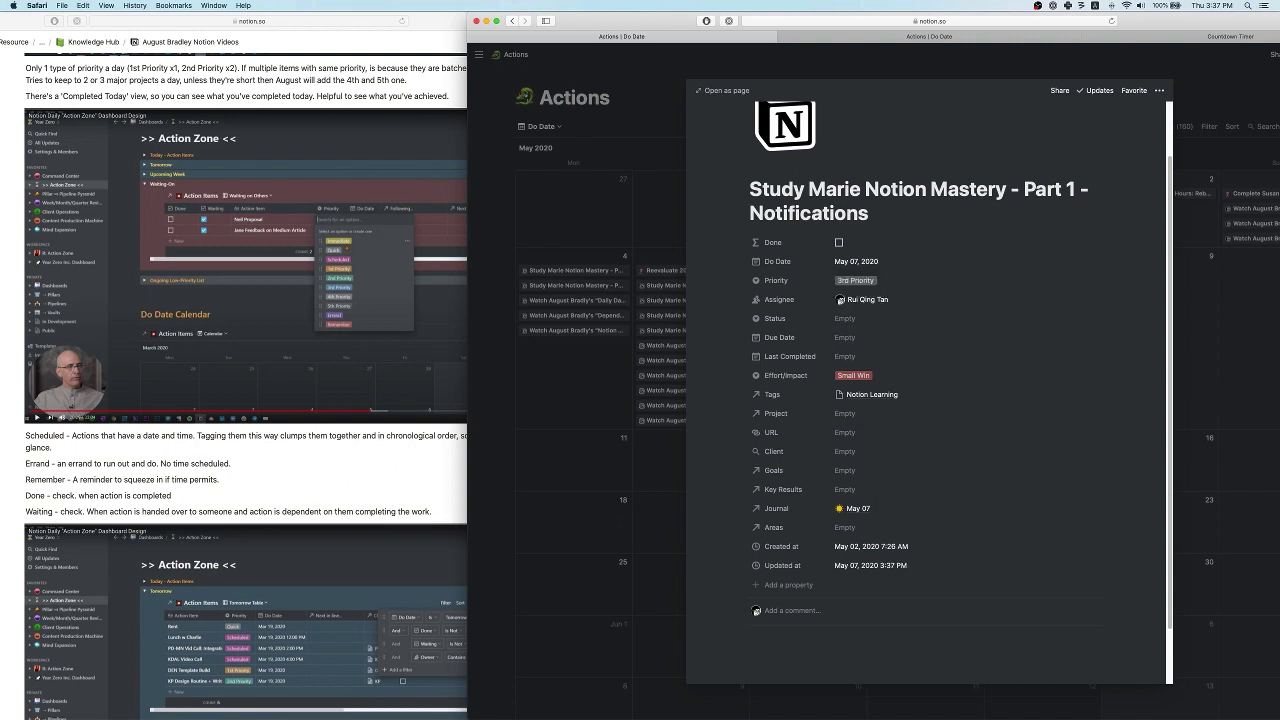
- Replace the action's Priority value with a newly created option named 4th Priority
click(877, 282)
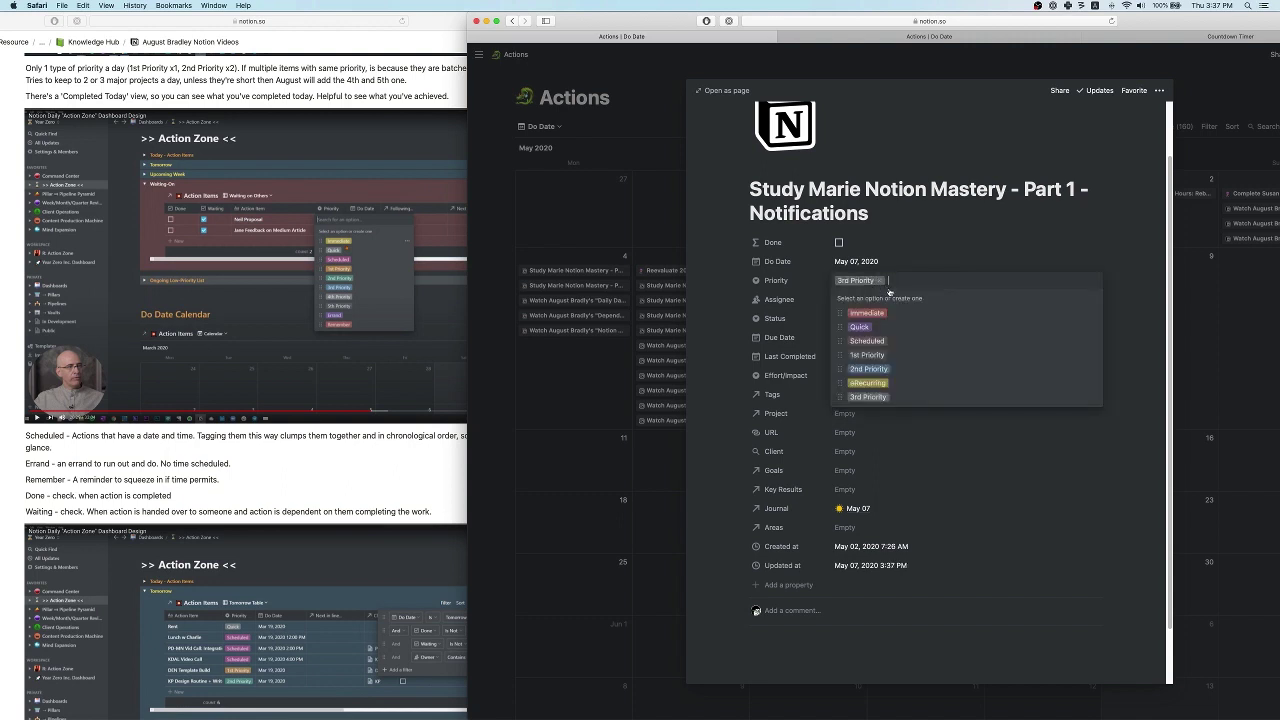
click(879, 282)
text(1st Priority)
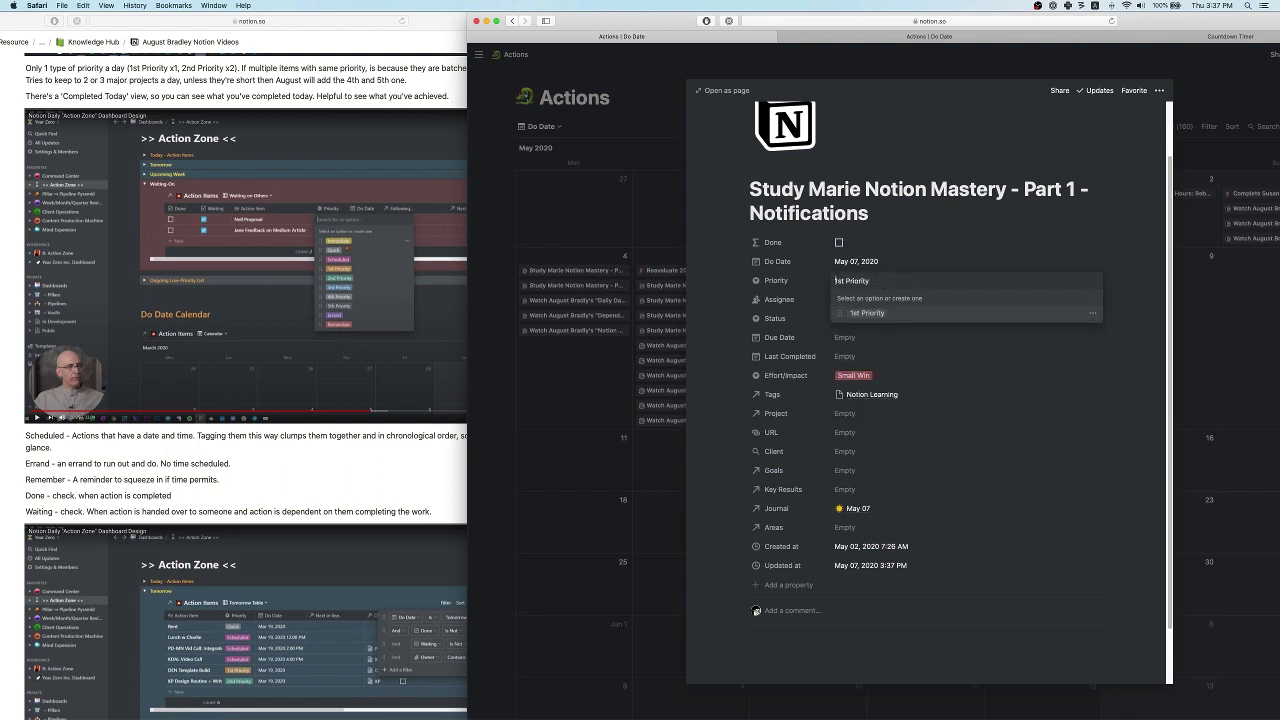
key(BackSpace)
key(BackSpace)
key(BackSpace)
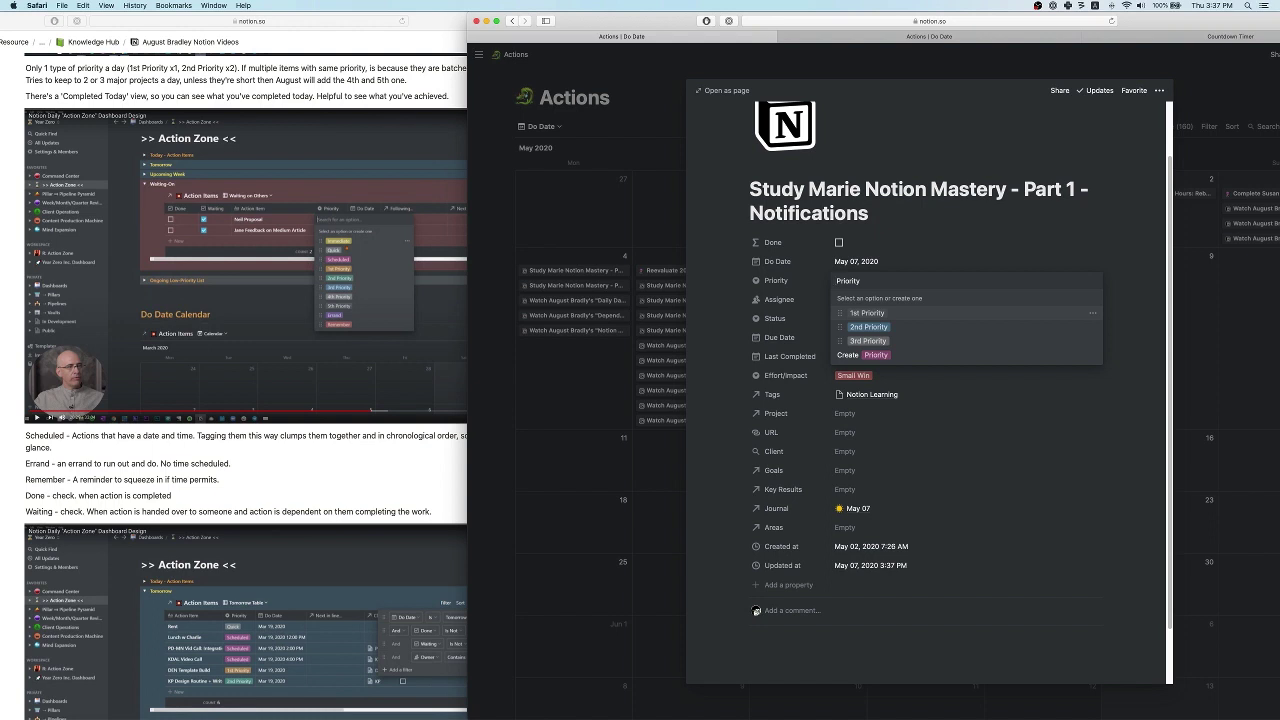
text(4th)
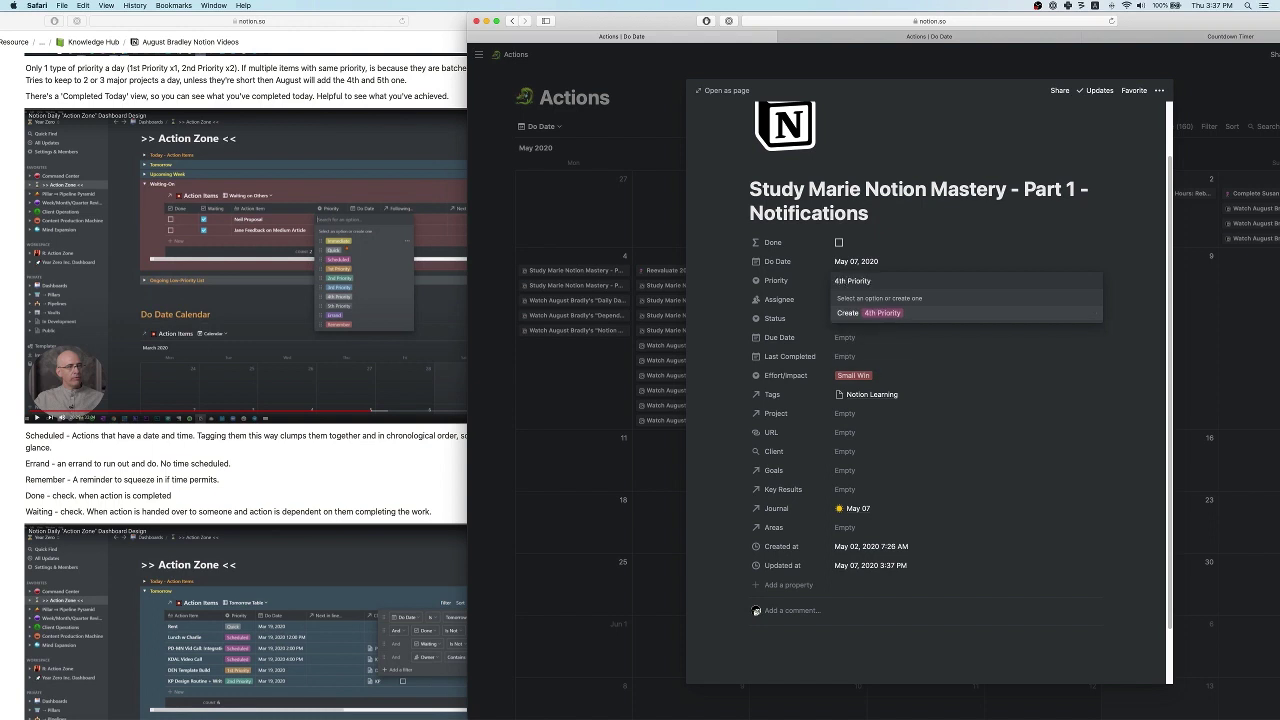
key(Return)
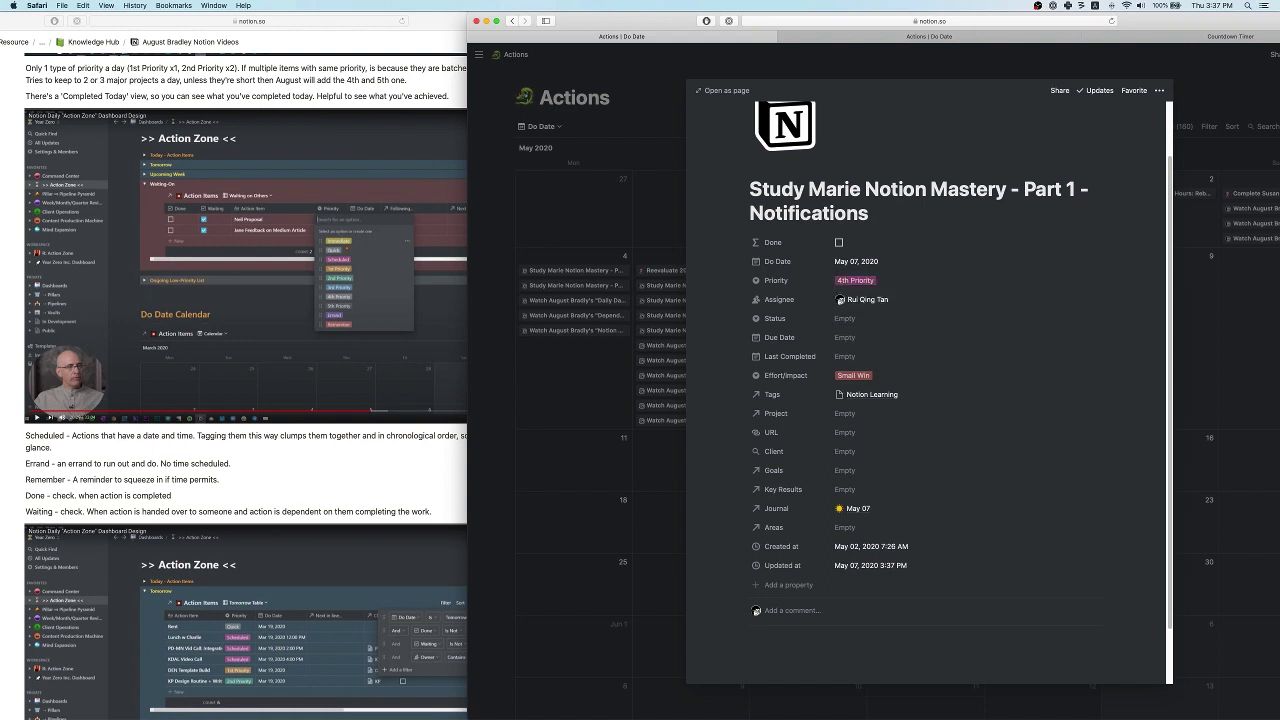
- Create another Priority option named 5th Priority and assign it to the action
click(881, 281)
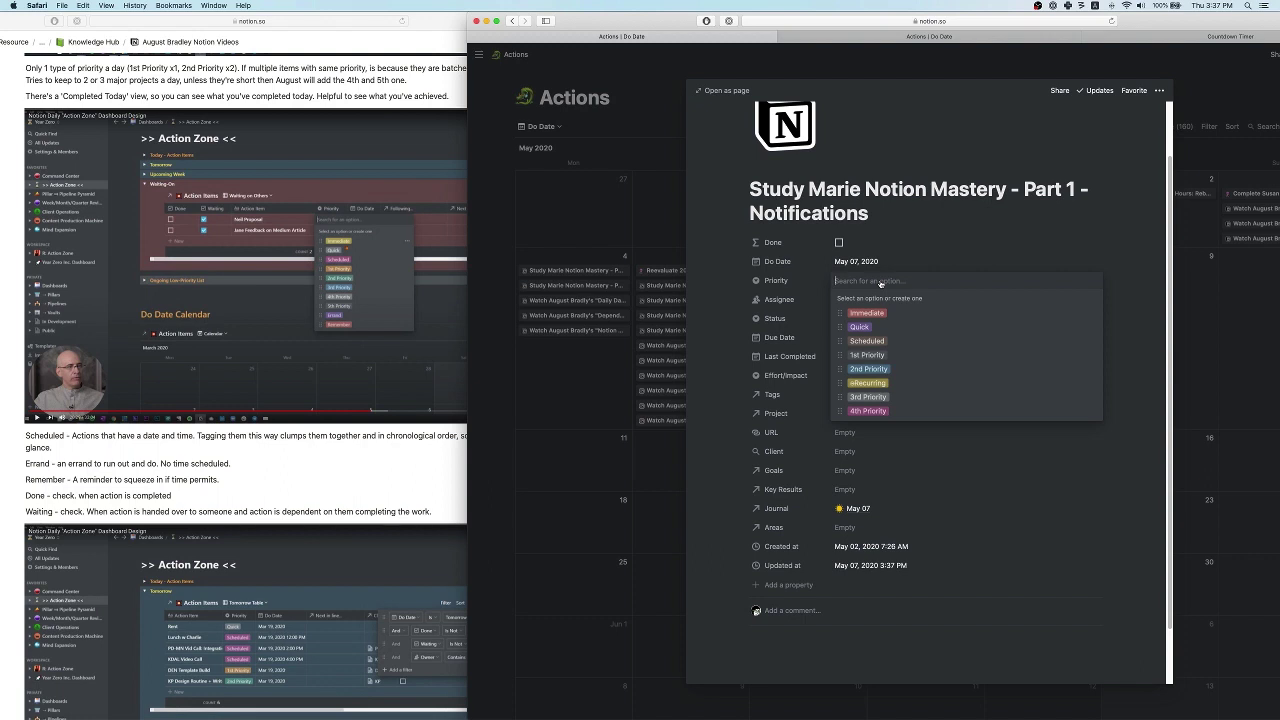
text(1st Priority)
text(5th Priority)
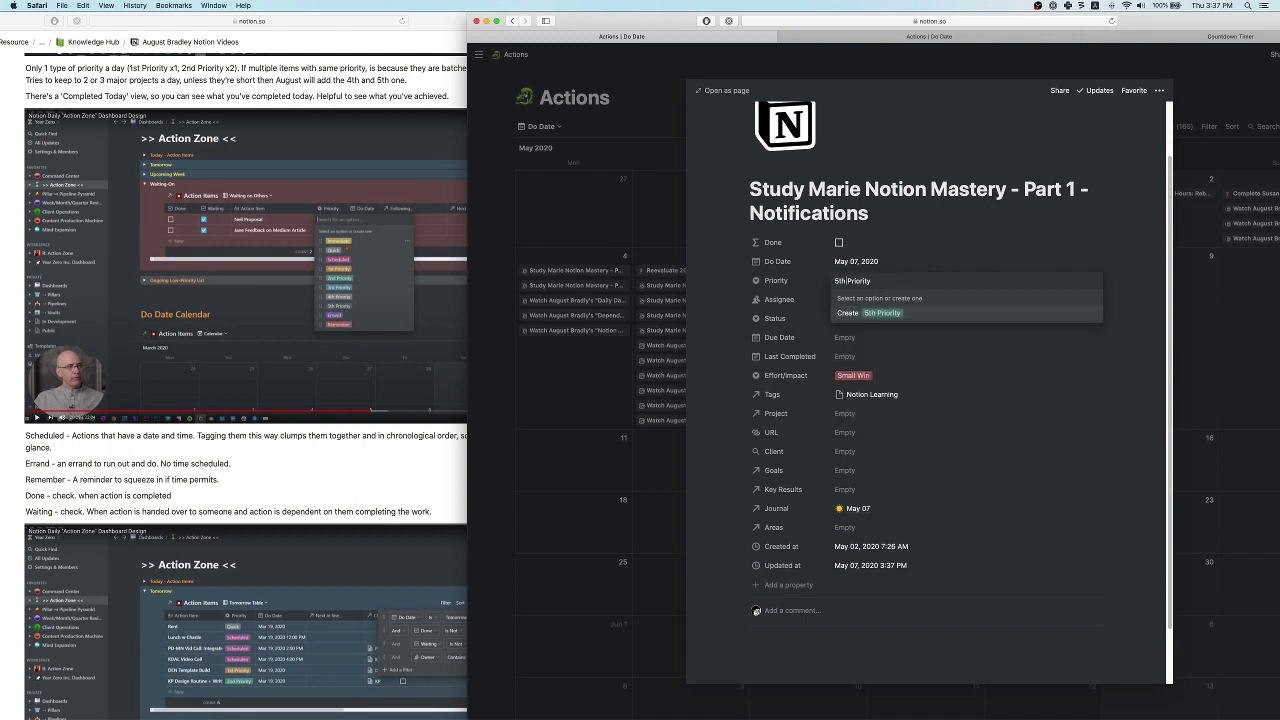
key(Return)
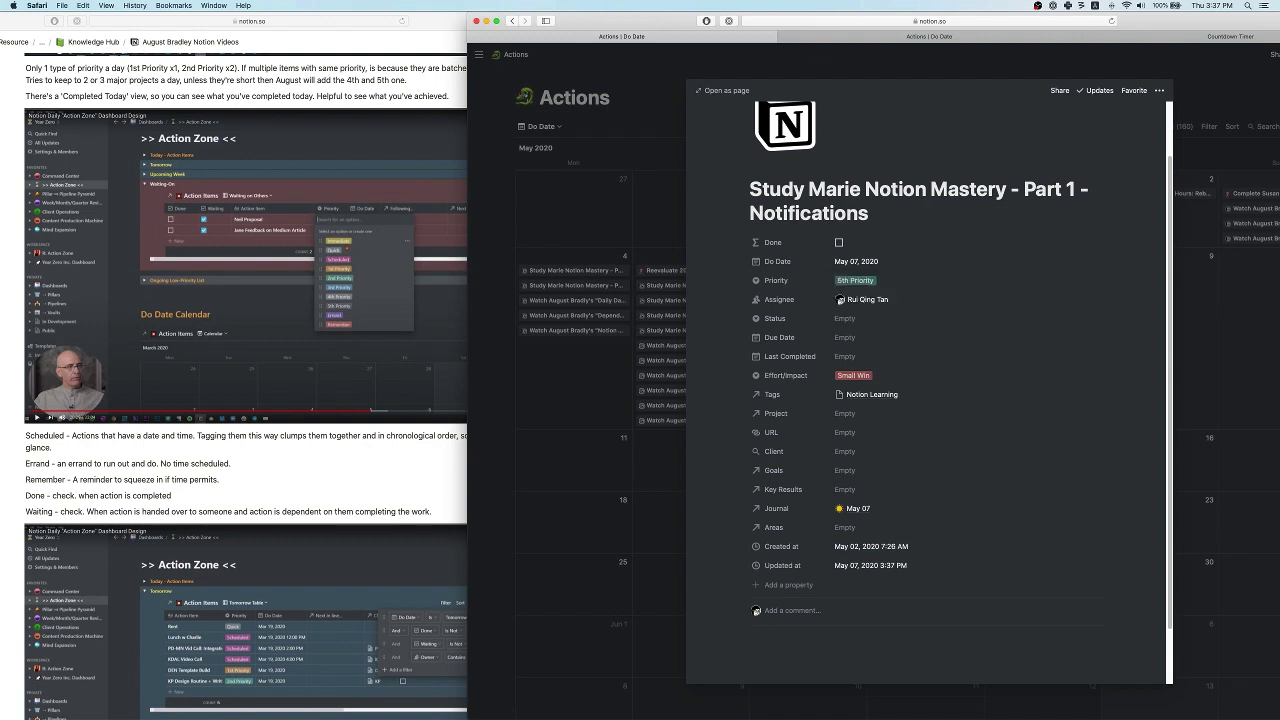
- Clear the action's 5th Priority value and create a new Priority option named Errand
click(907, 281)
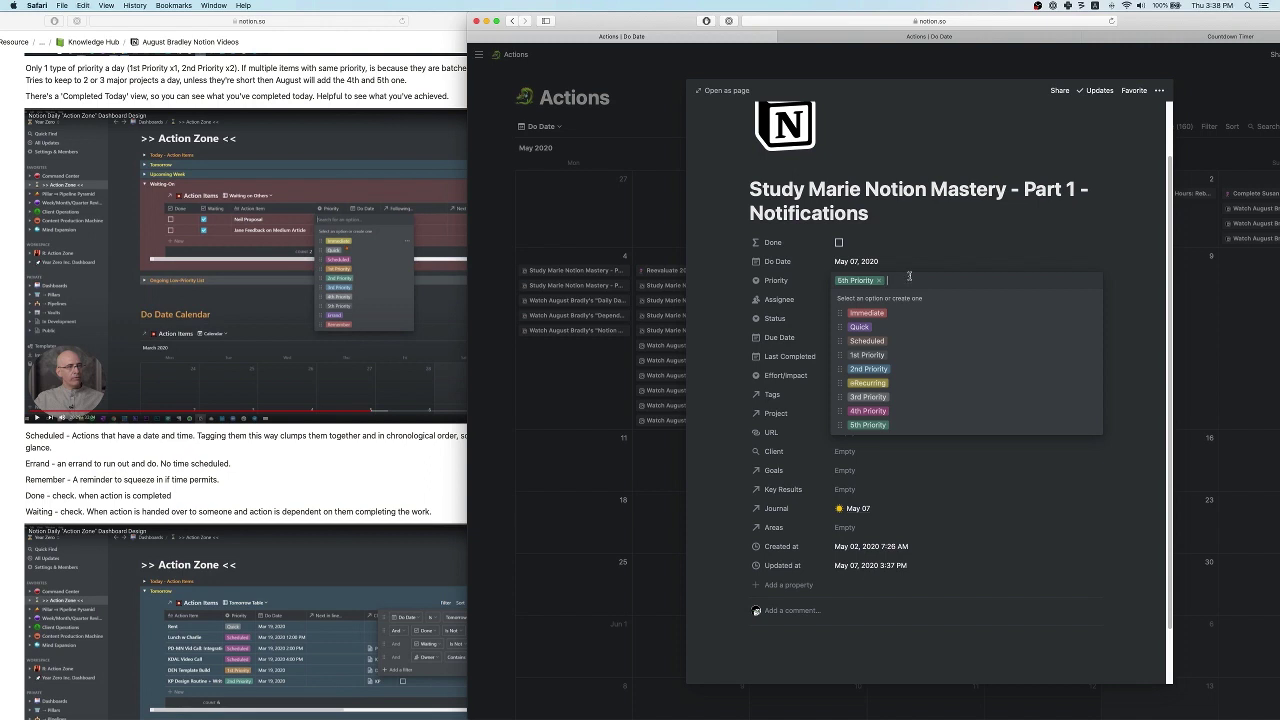
click(879, 281)
text(1st Priority)
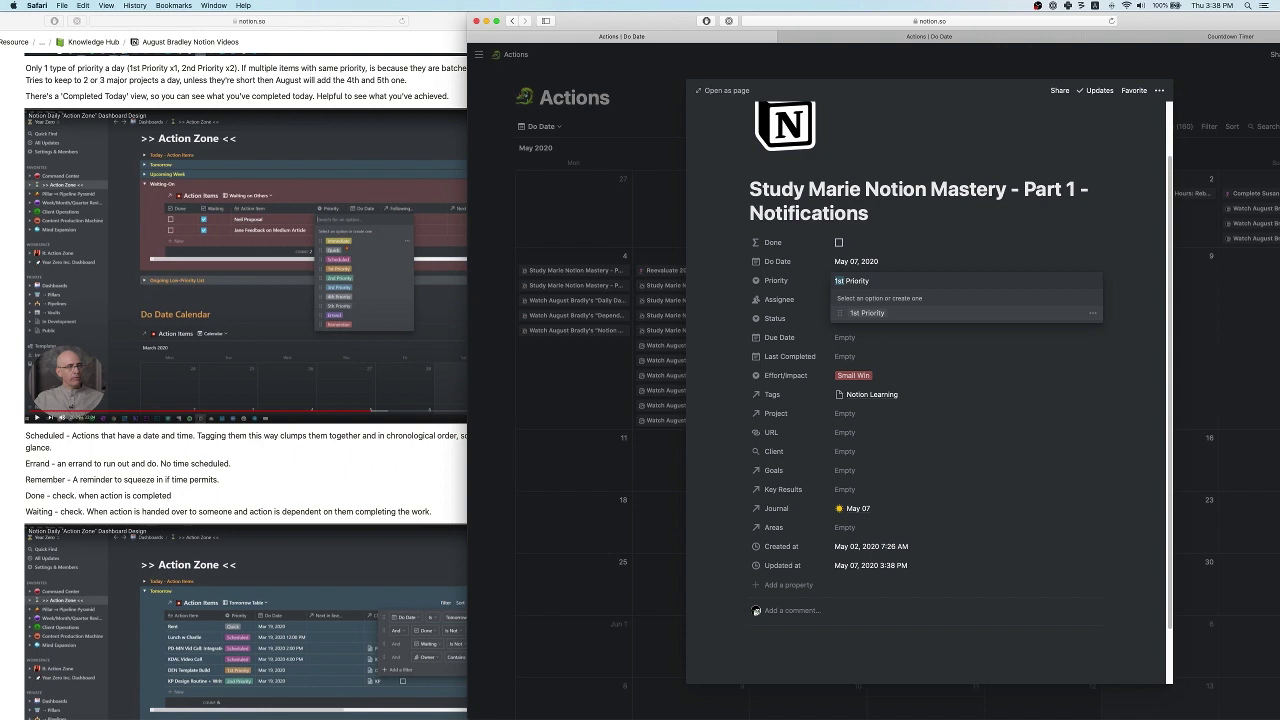
key(Escape)
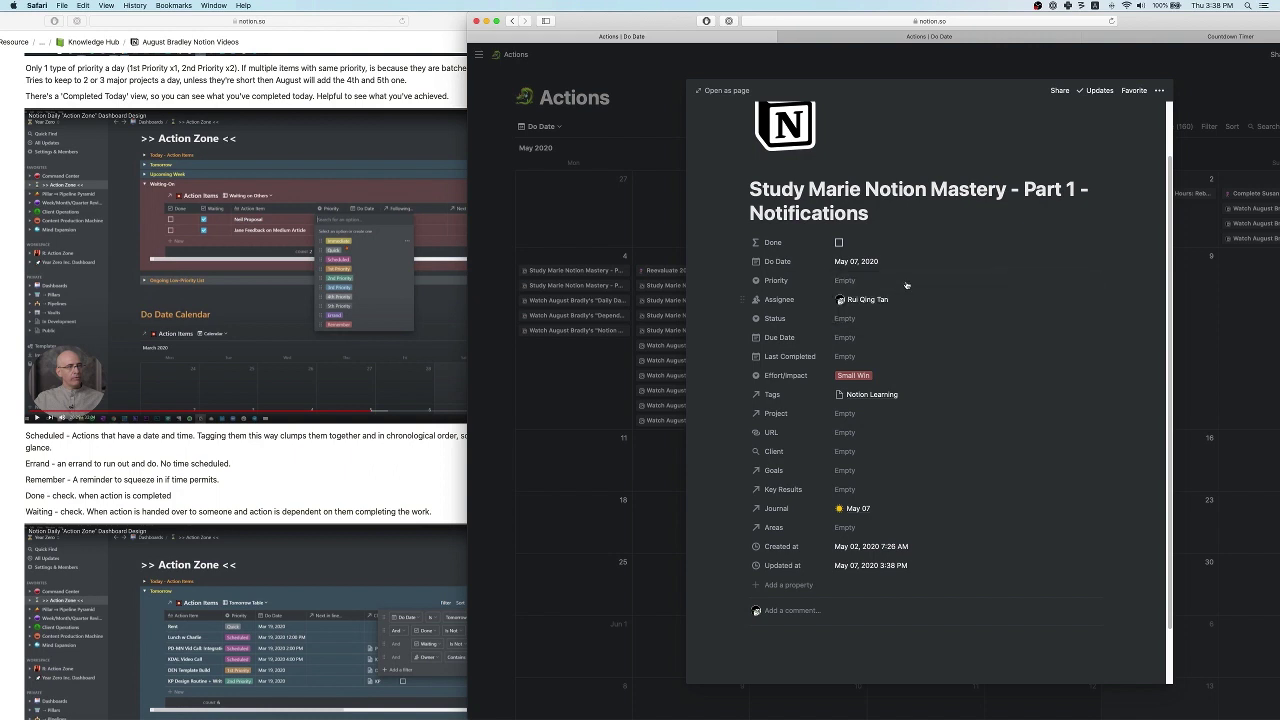
click(845, 280)
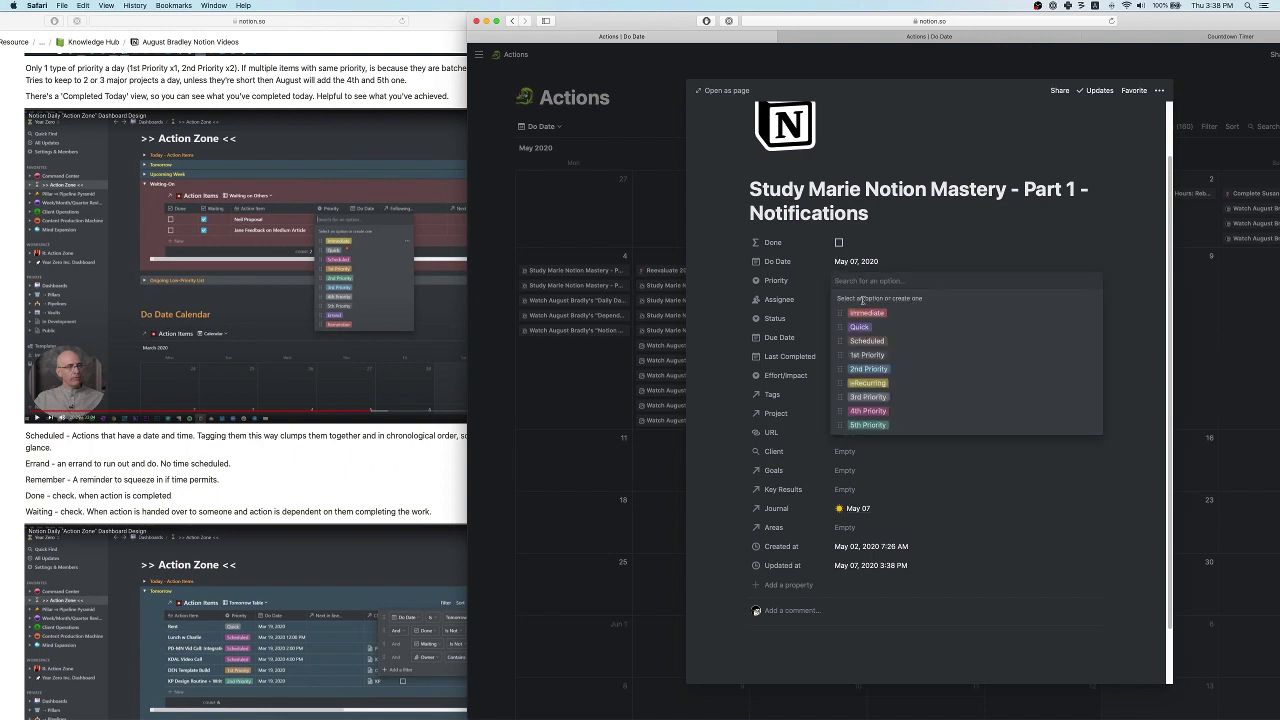
text(Errand)
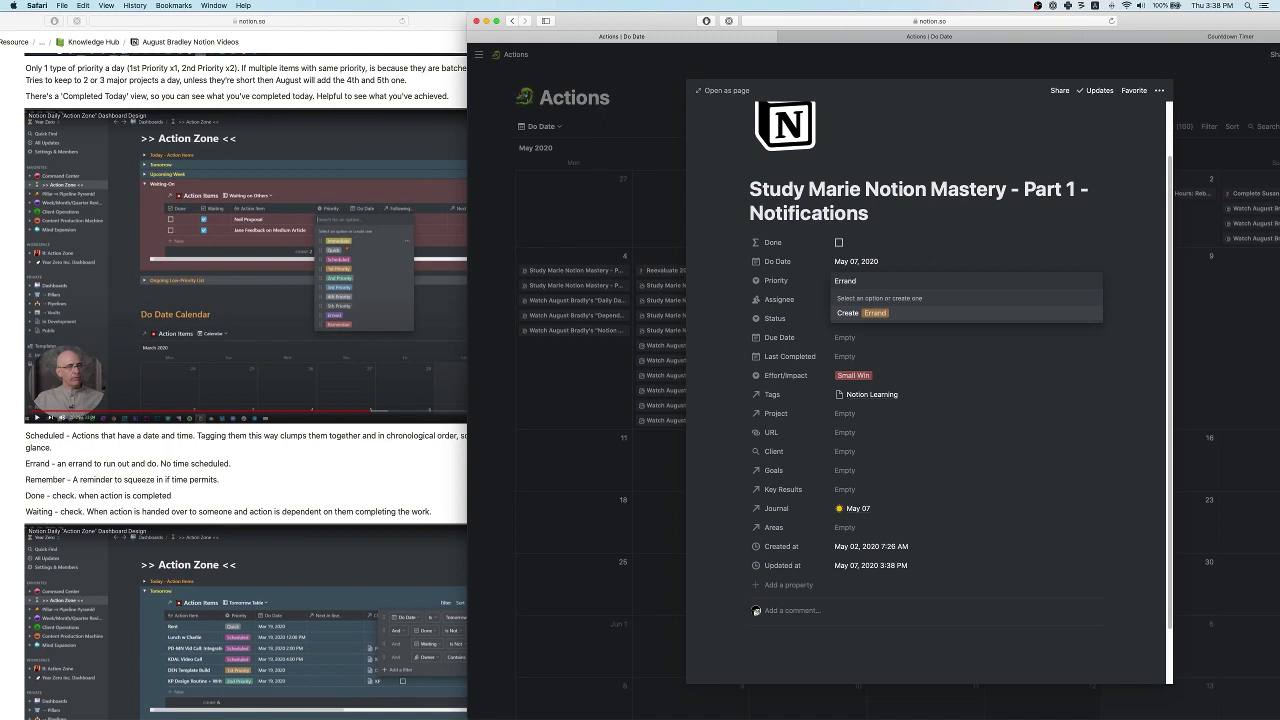
key(Return)
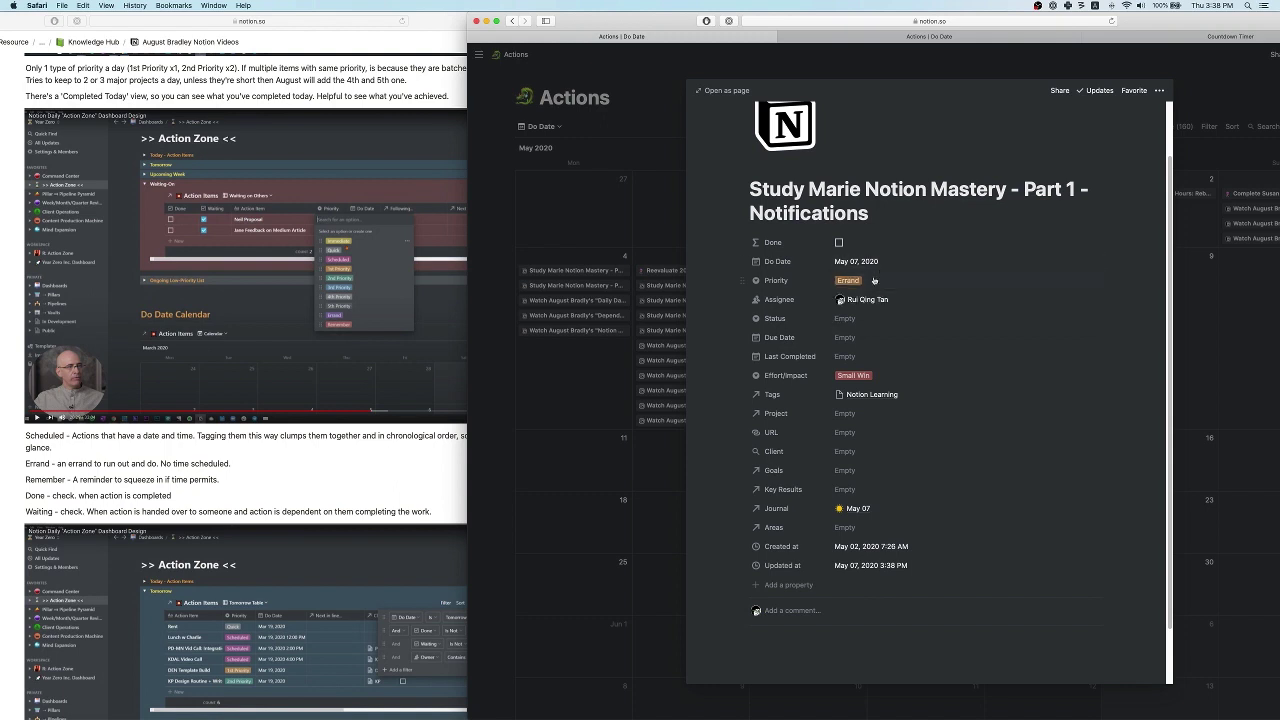
- Create a final Priority option named Remember and assign it to the action
click(867, 280)
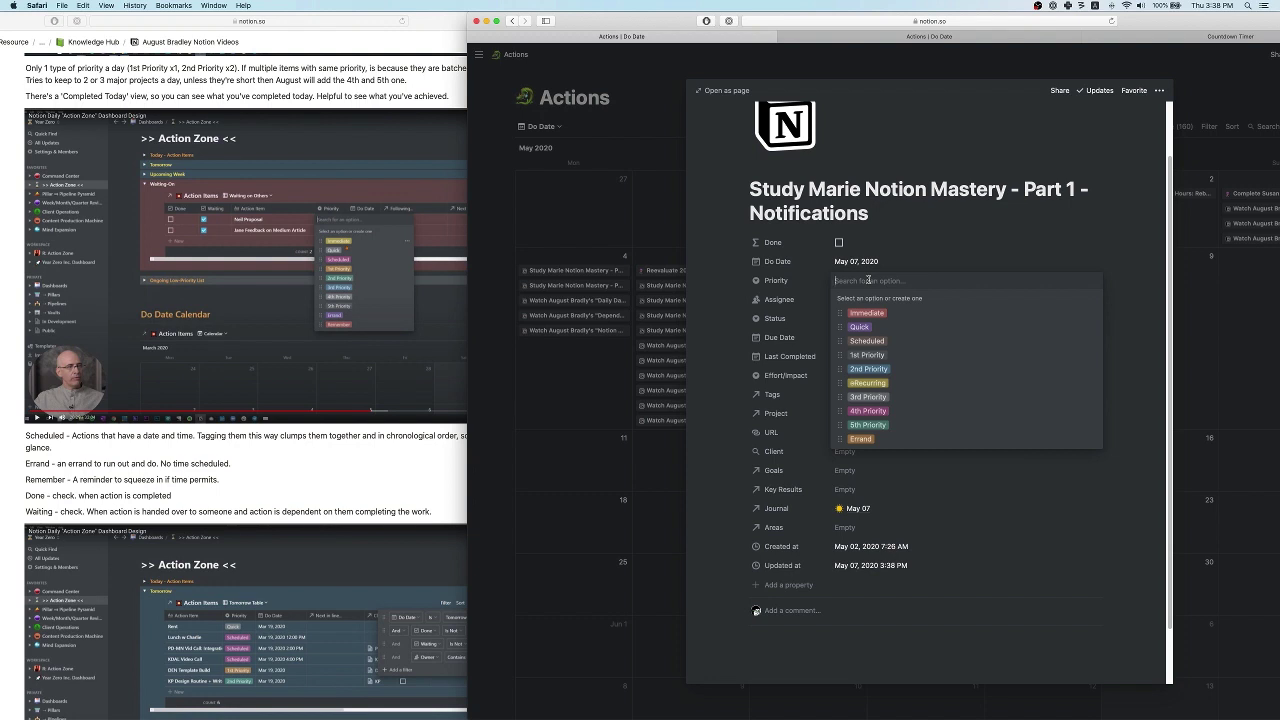
text(Remember)
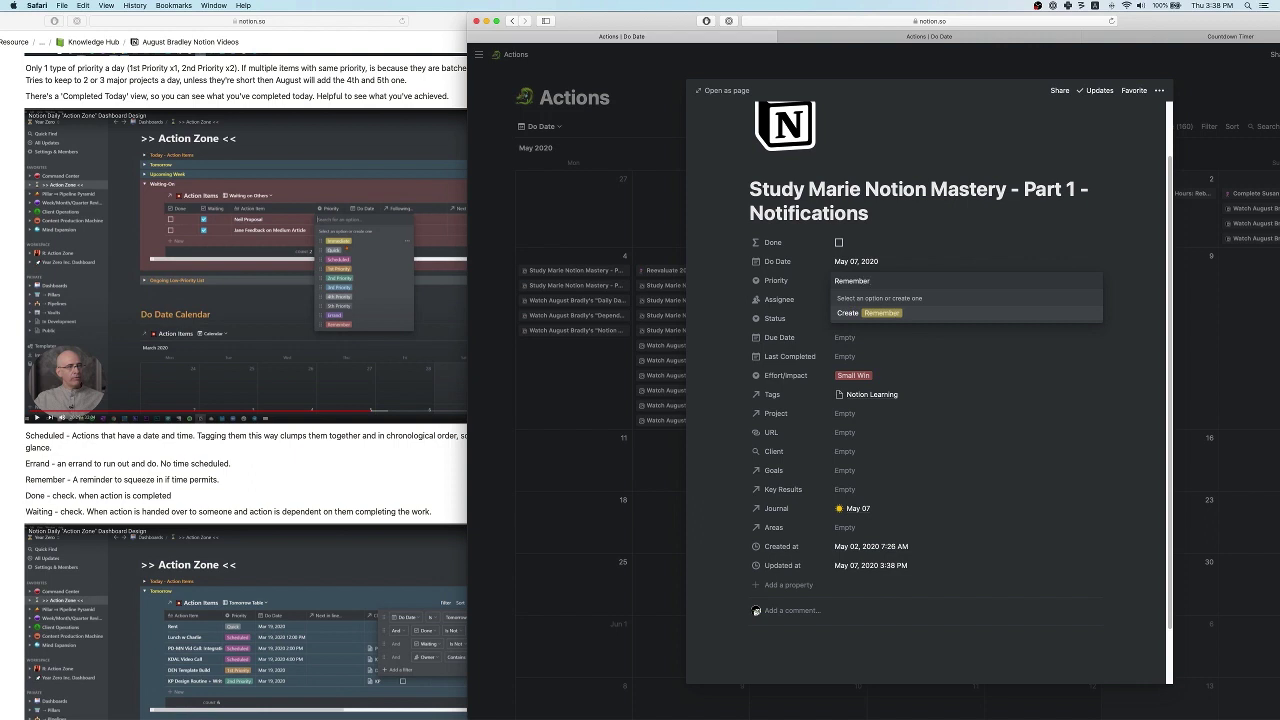
key(Return)
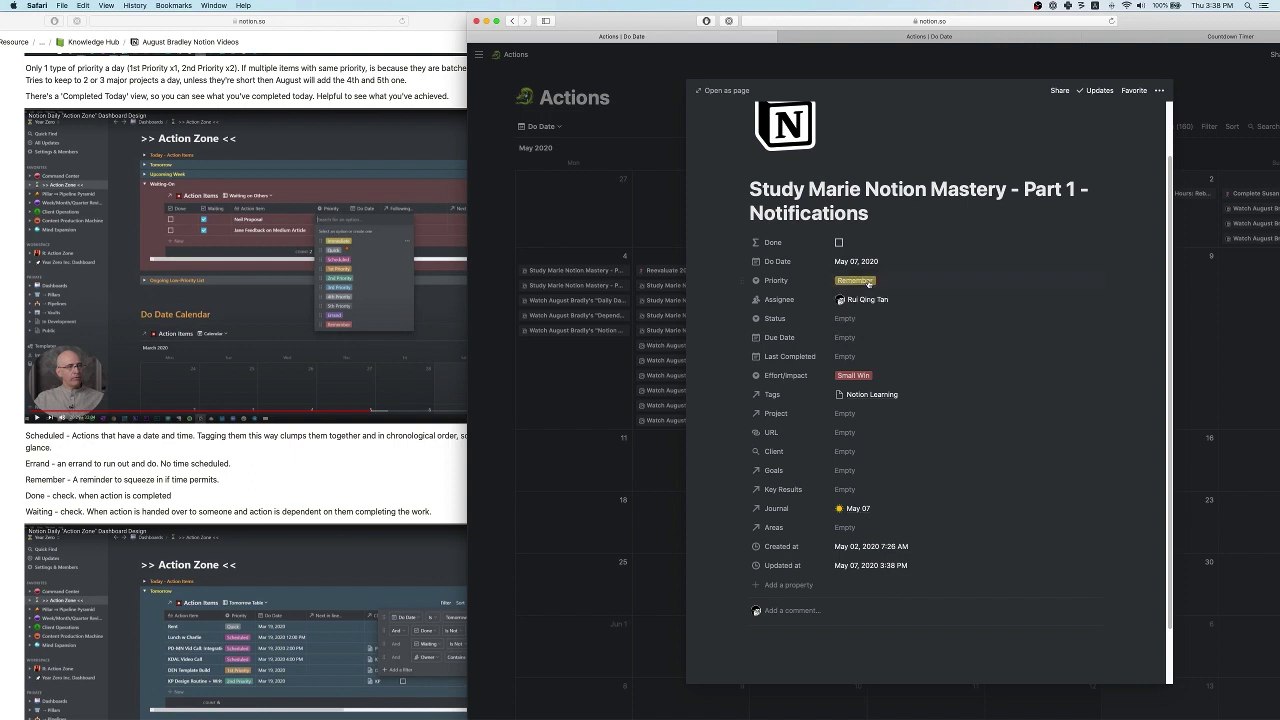
key(Escape)
click(876, 319)
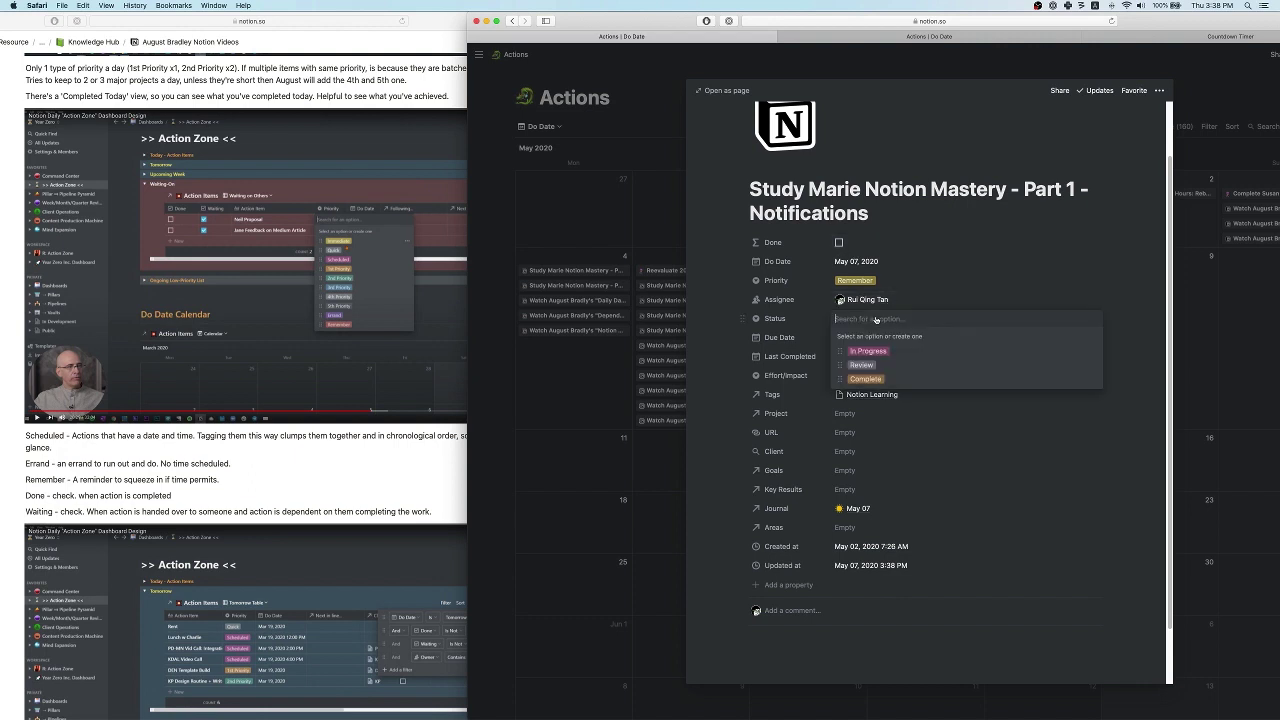
click(970, 292)
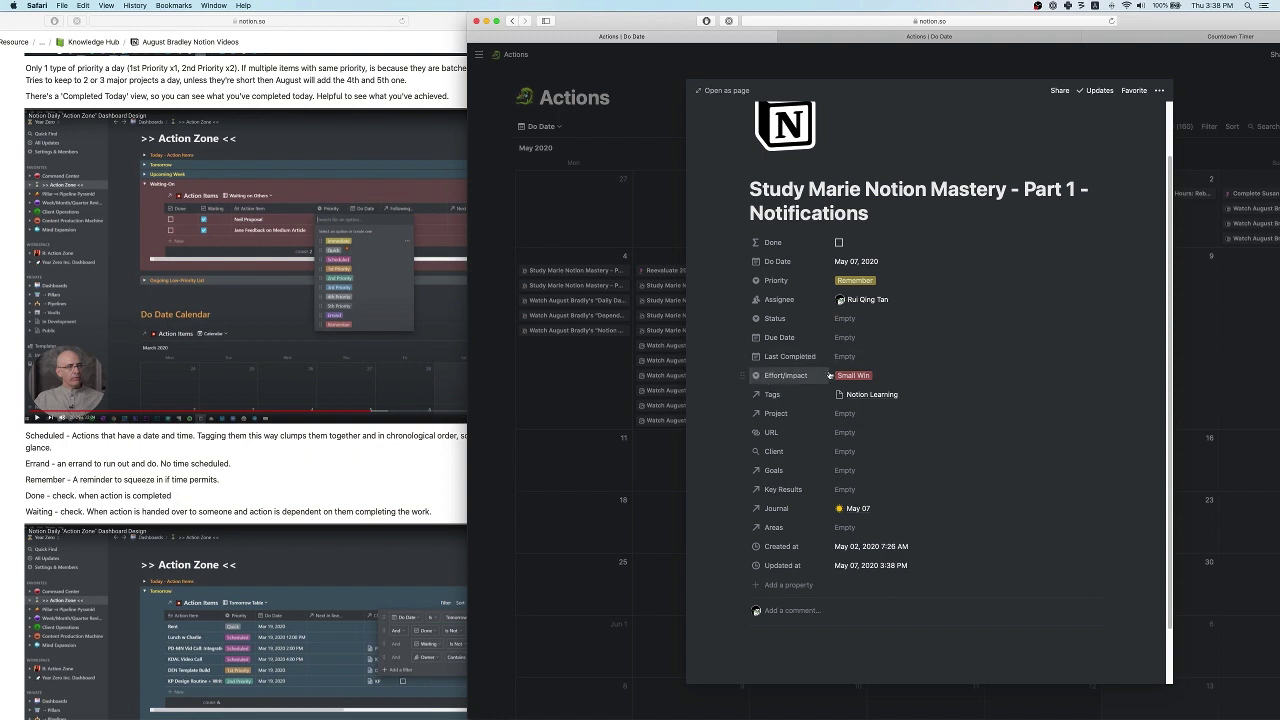
click(744, 375)
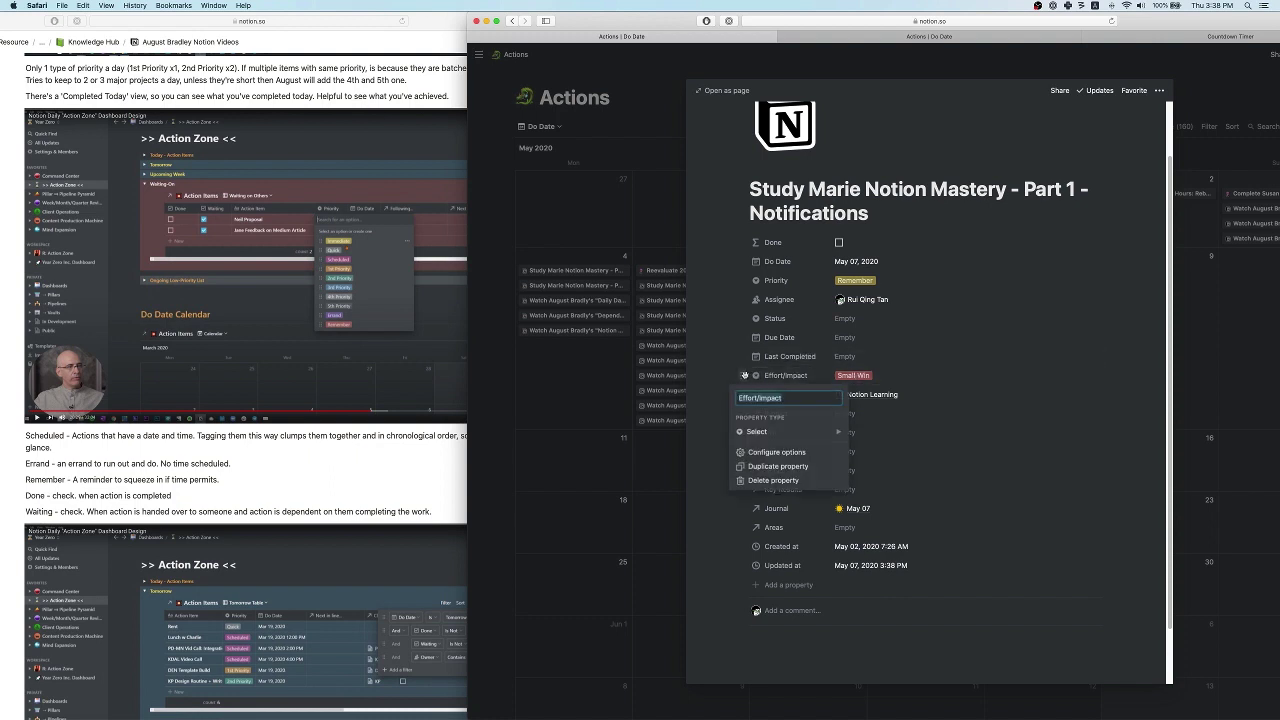
click(766, 481)
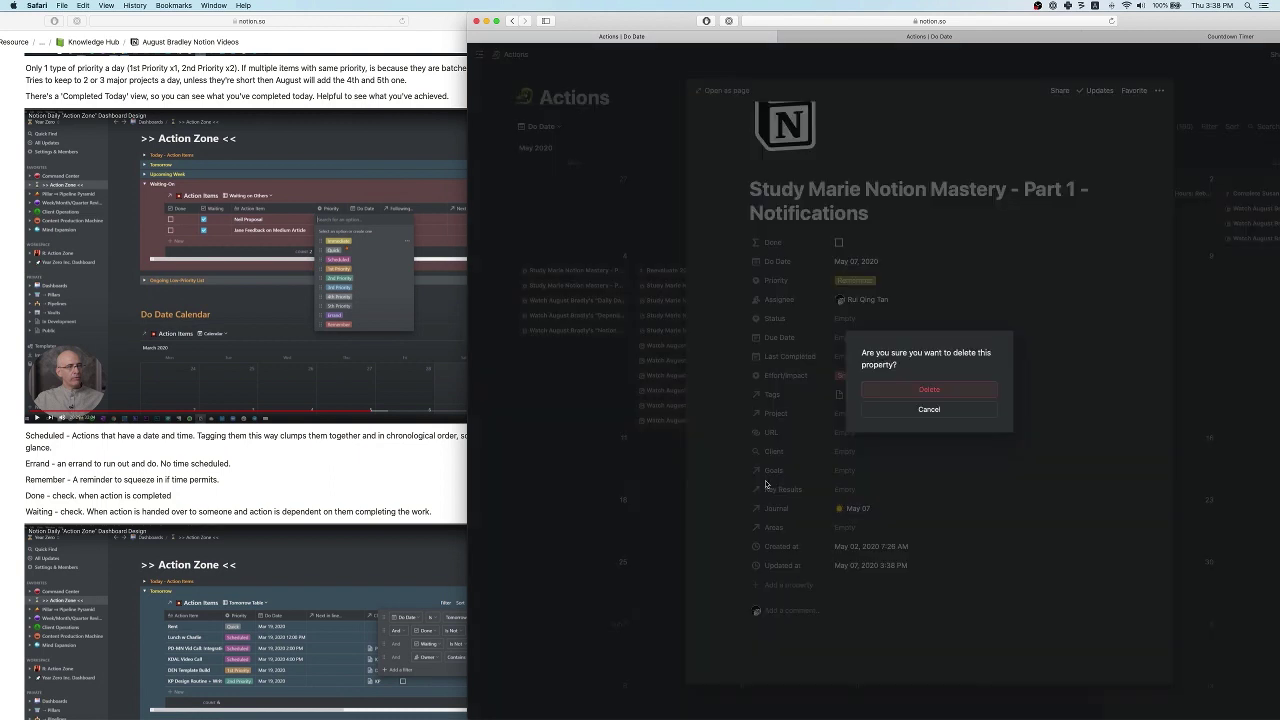
click(939, 413)
click(940, 376)
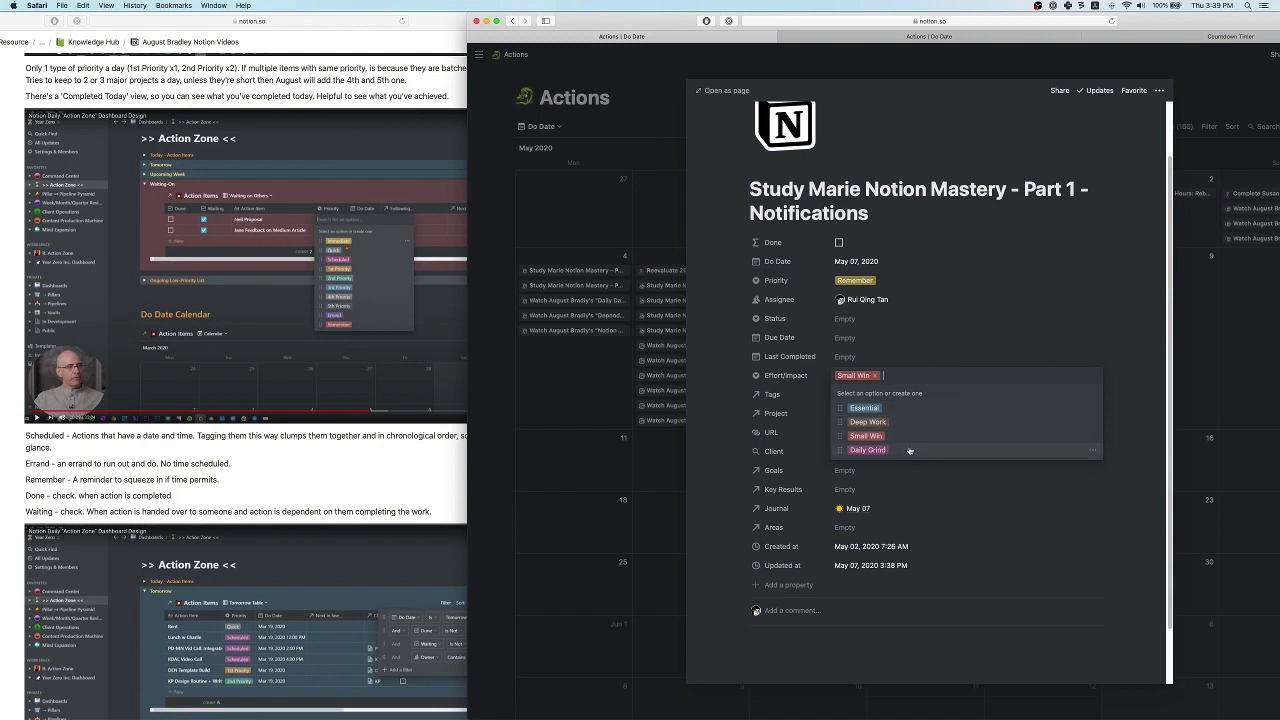
click(950, 349)
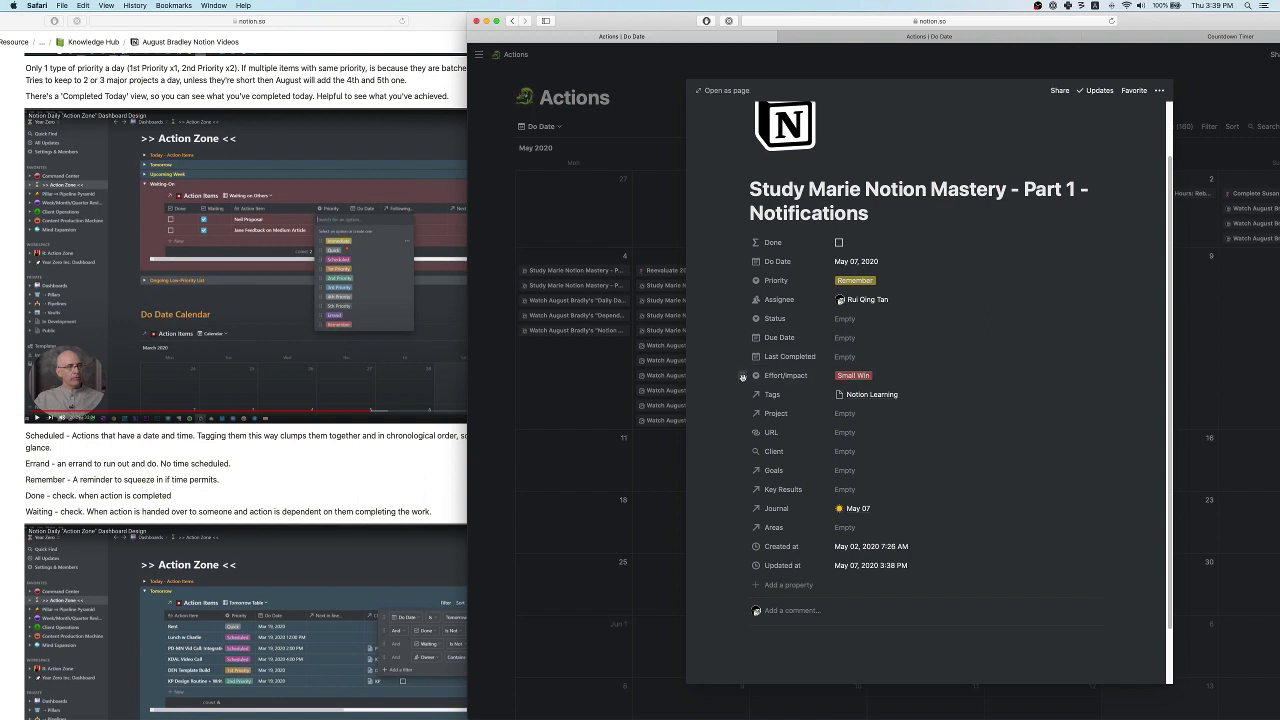
- Delete the Effort/Impact property from the Actions database
click(742, 377)
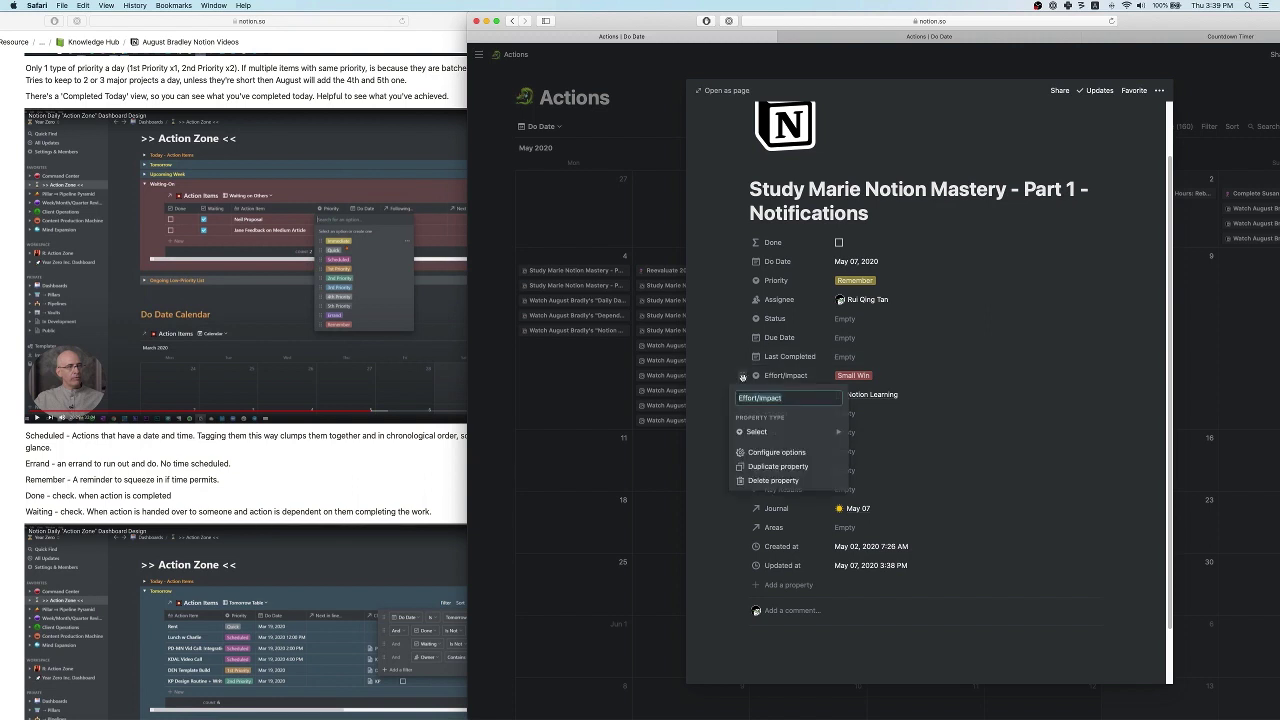
click(764, 480)
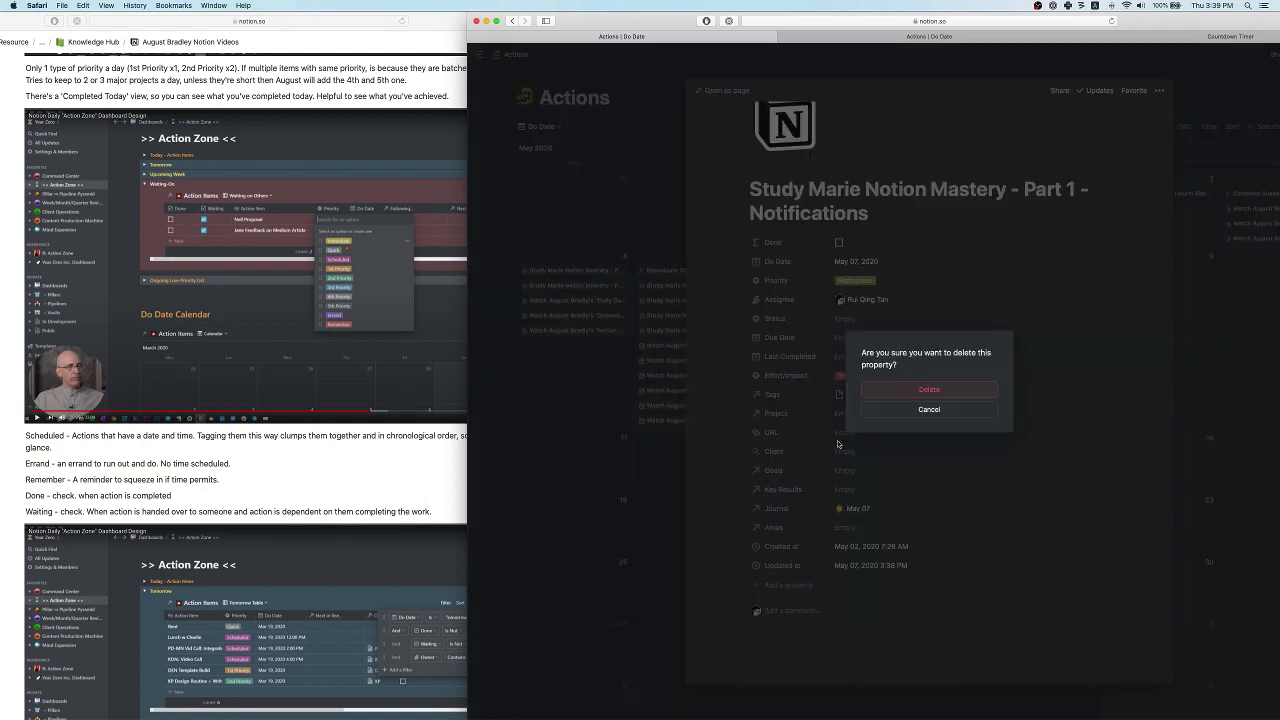
click(942, 394)
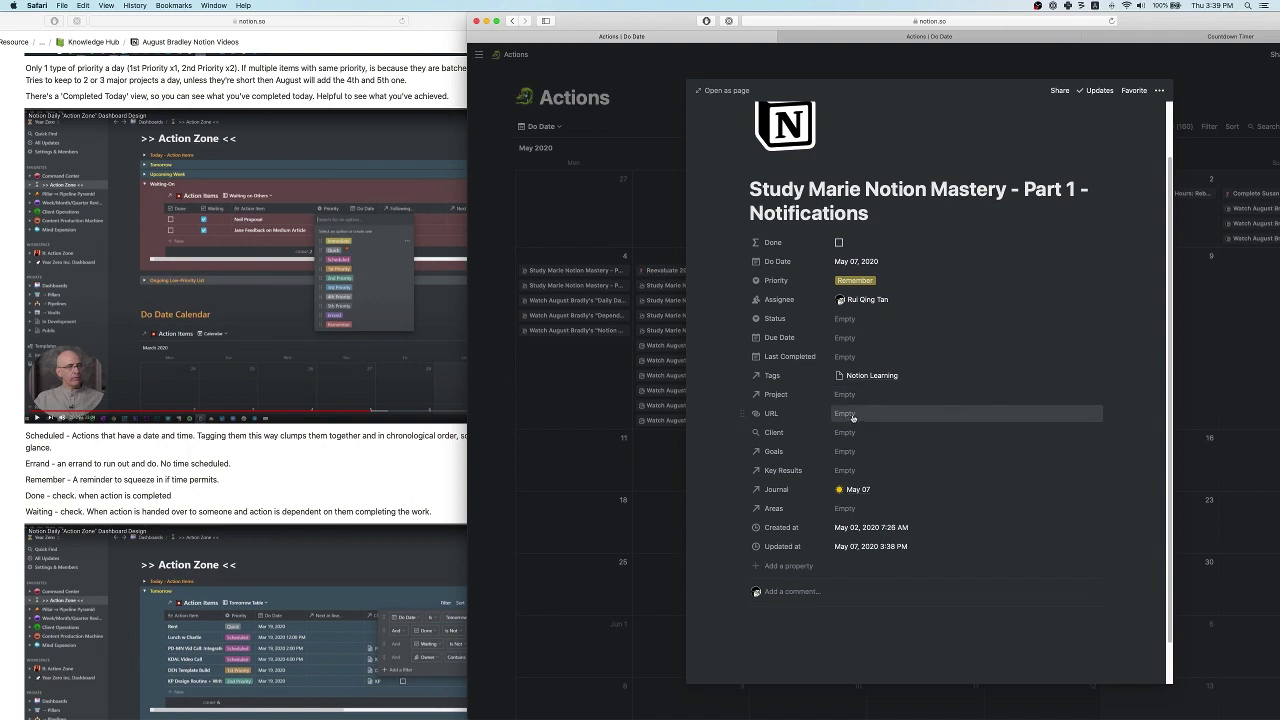
- Delete the URL and Areas properties from the Actions database
click(740, 413)
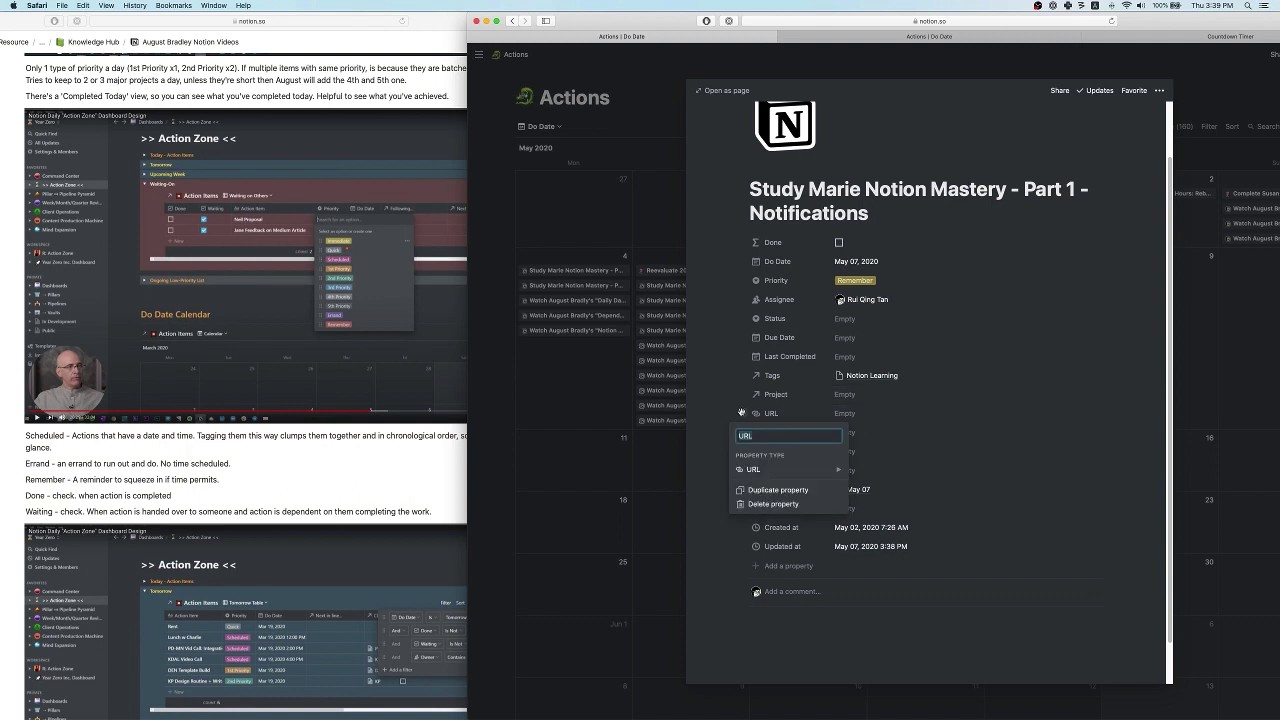
click(770, 504)
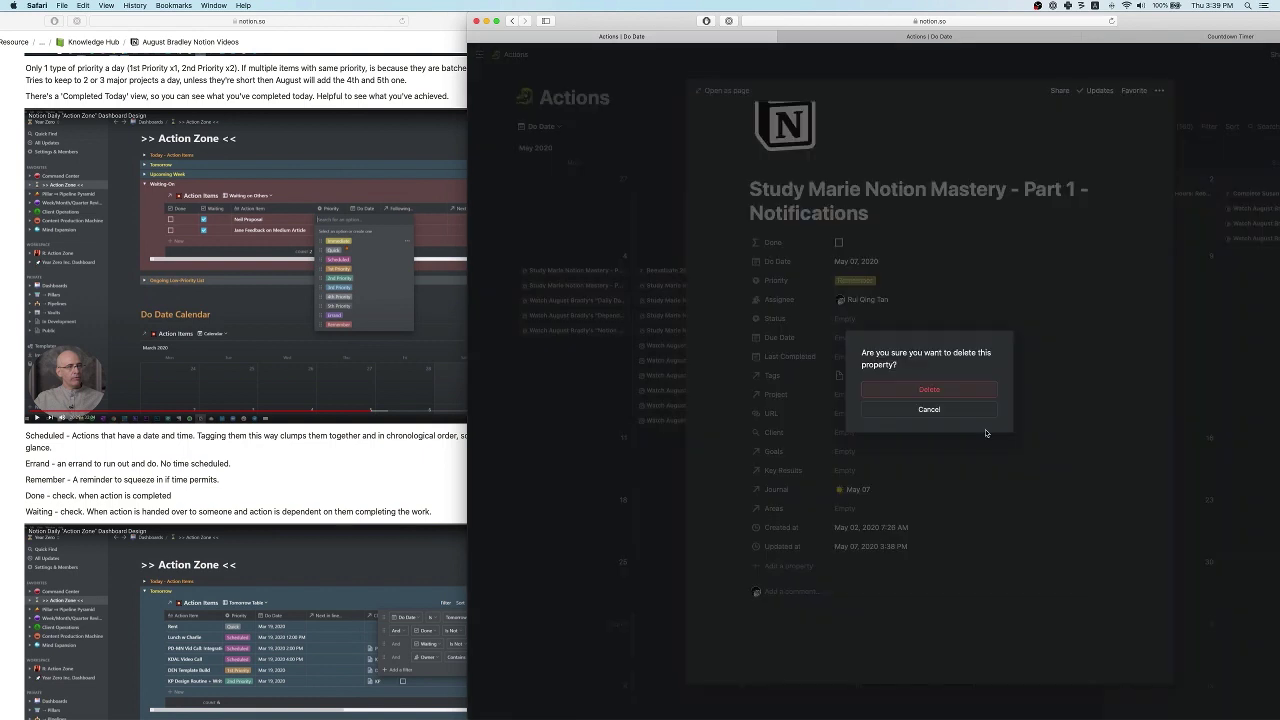
click(960, 394)
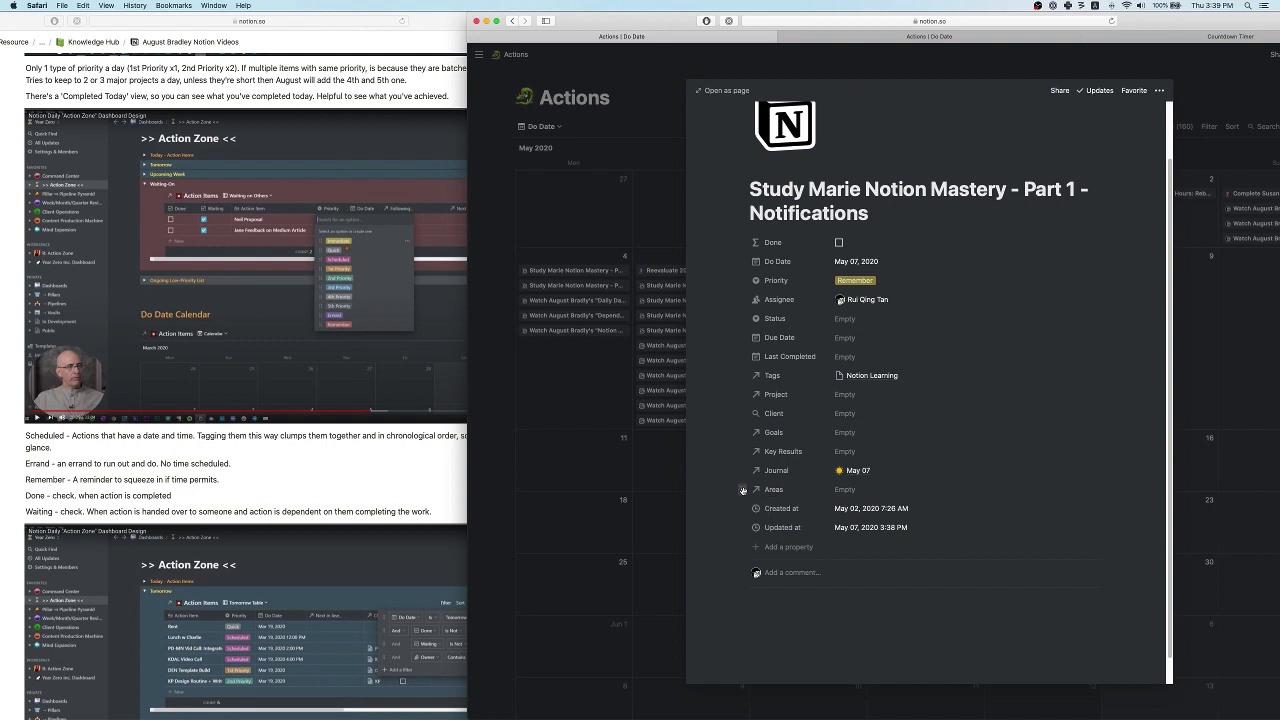
click(743, 489)
click(762, 566)
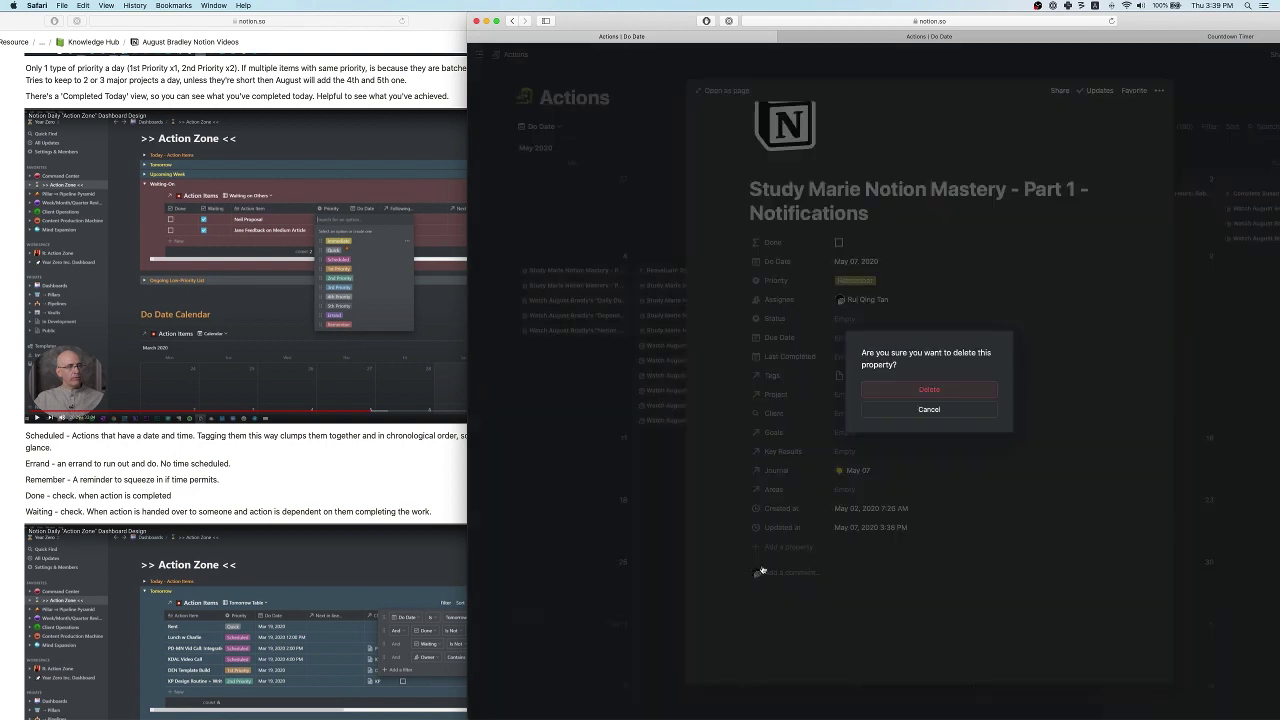
click(991, 392)
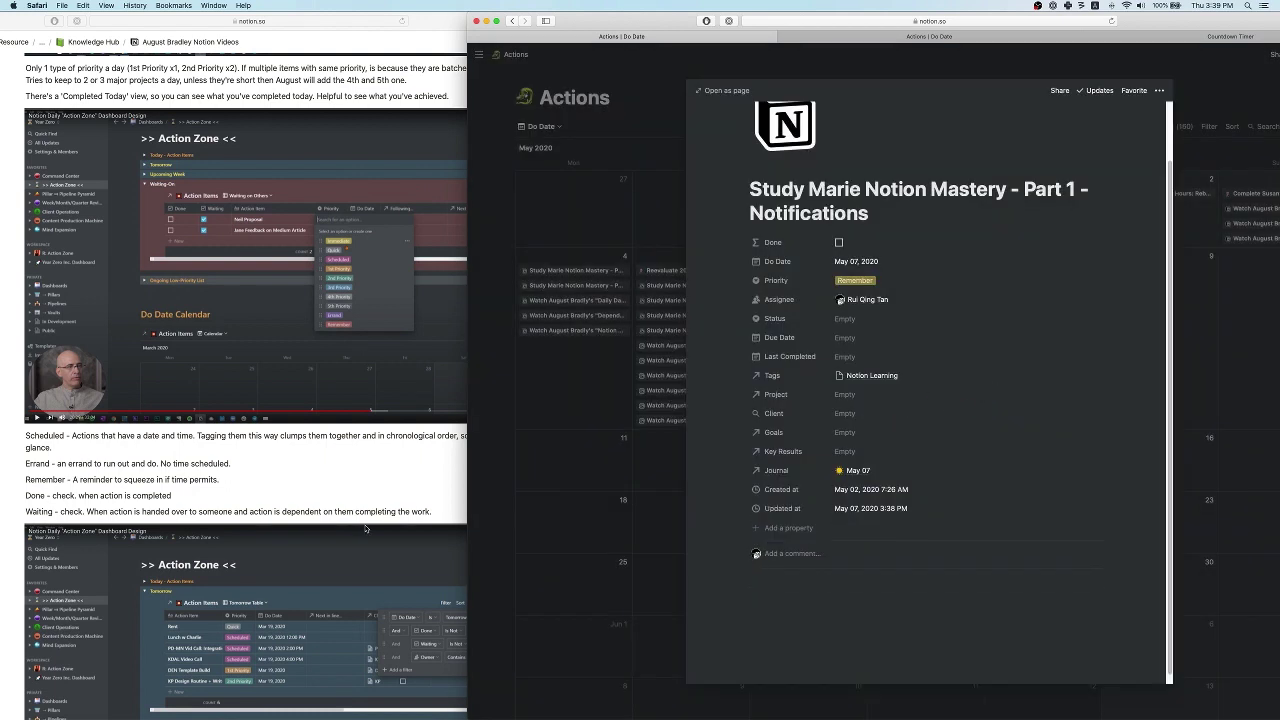
- Reorder the action's properties so that Do Date comes first and Priority second, both above Done
scroll(377, 518, down, 3)
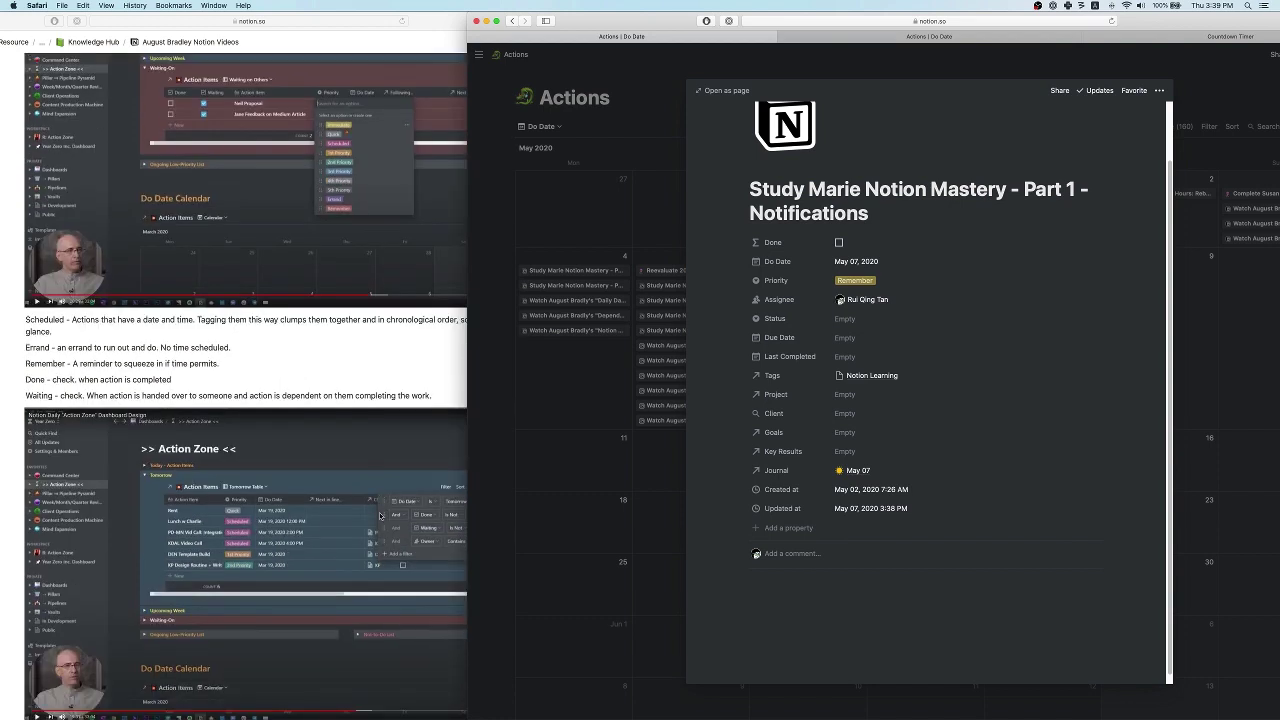
scroll(790, 320, up, 1)
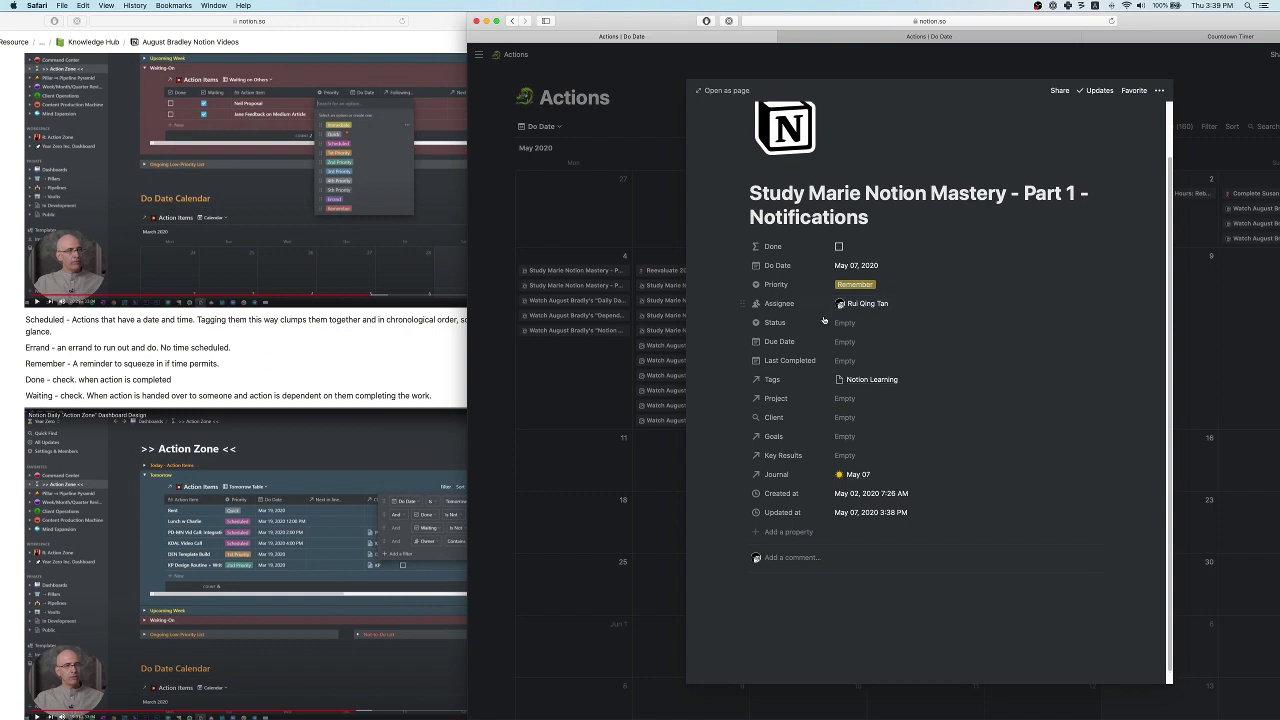
drag(742, 284, 744, 230)
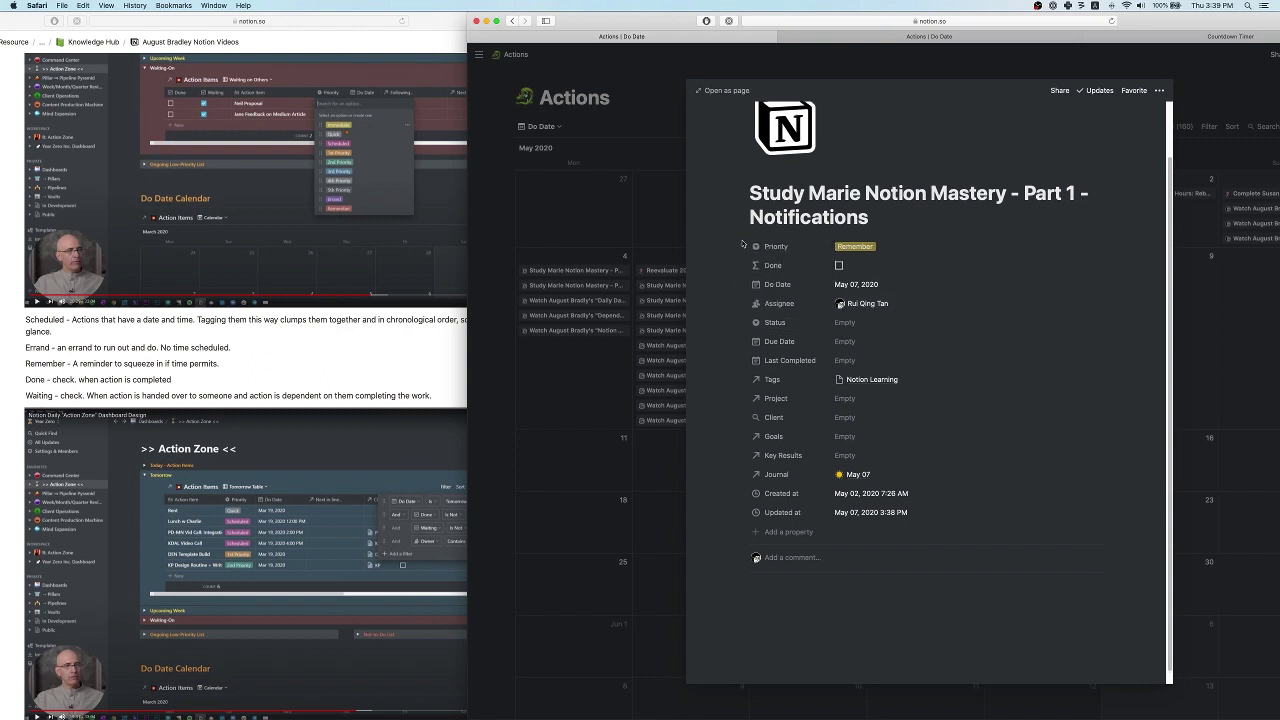
drag(745, 284, 744, 245)
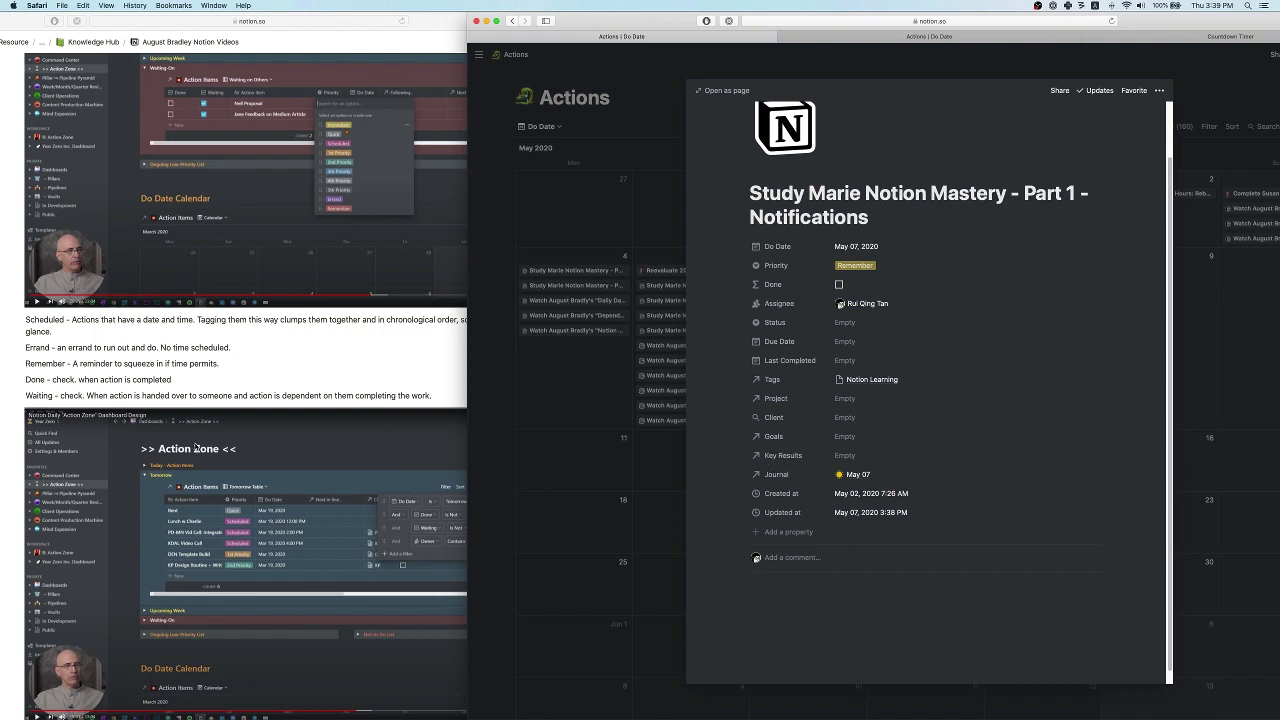
- Add a text property named Next In Line, place it directly above Done, and move Priority above Do Date
click(762, 532)
text(Ne)
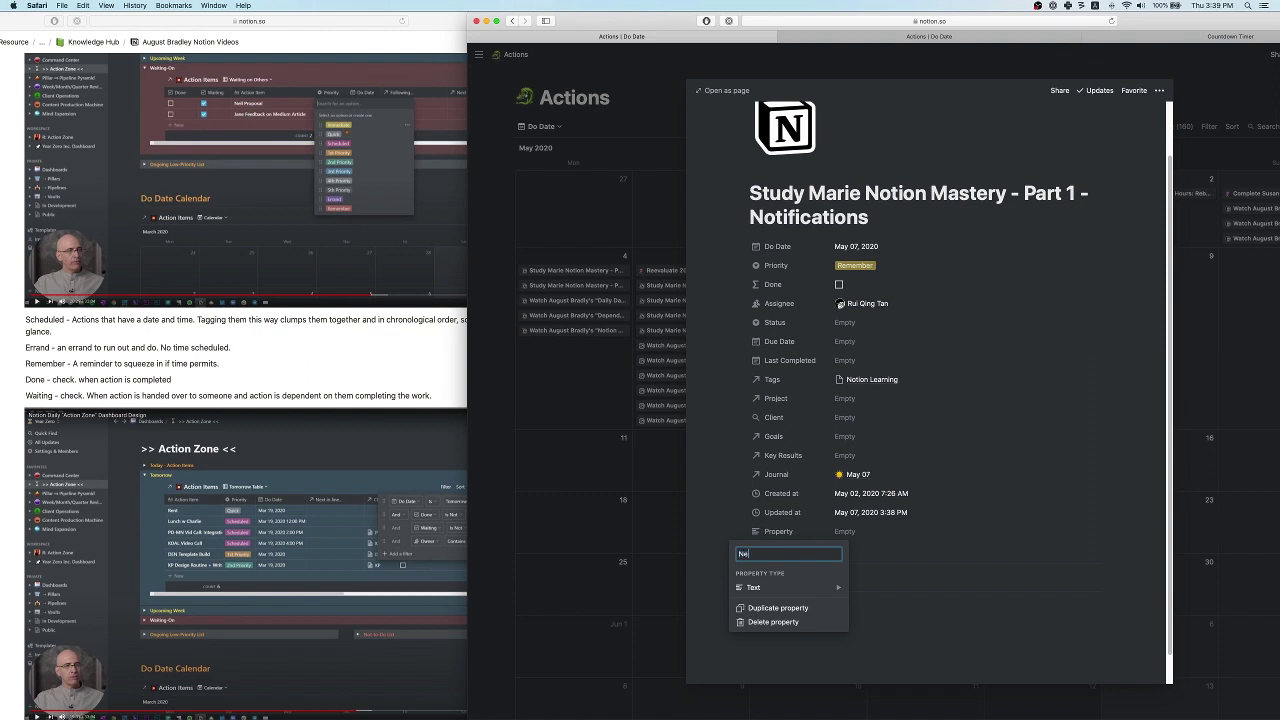
text(xt In Line)
key(Return)
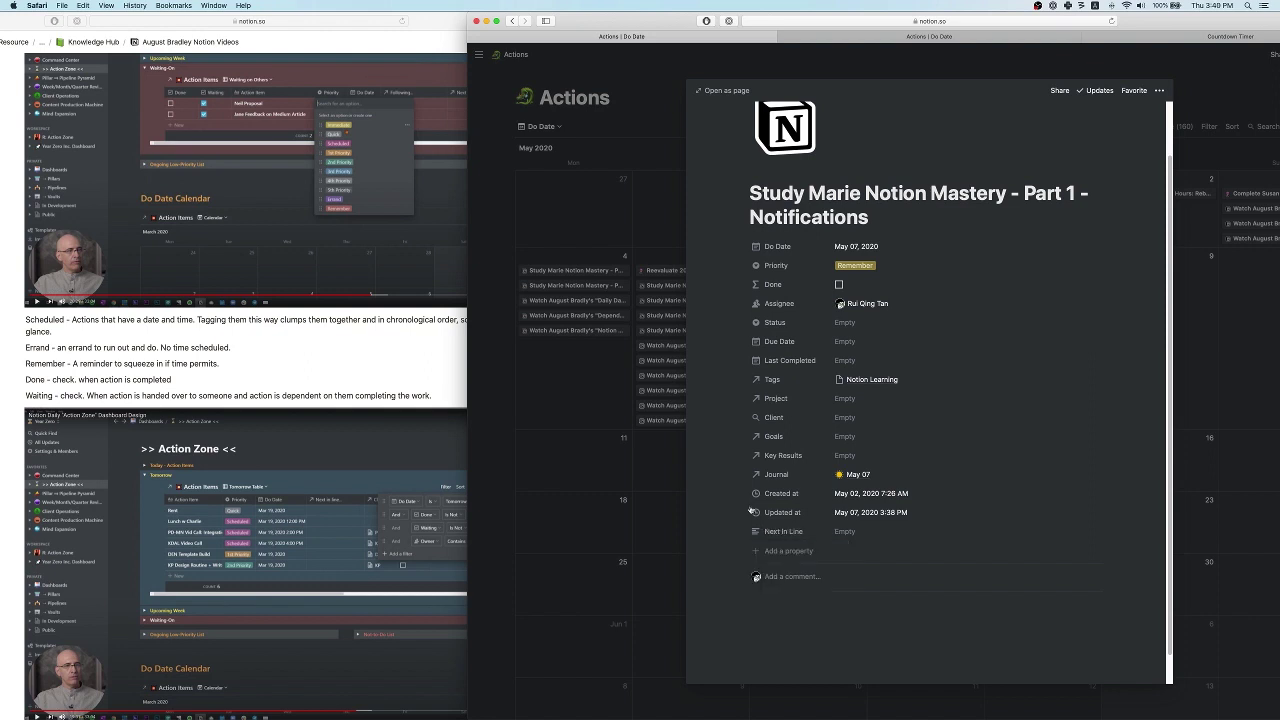
drag(741, 531, 769, 290)
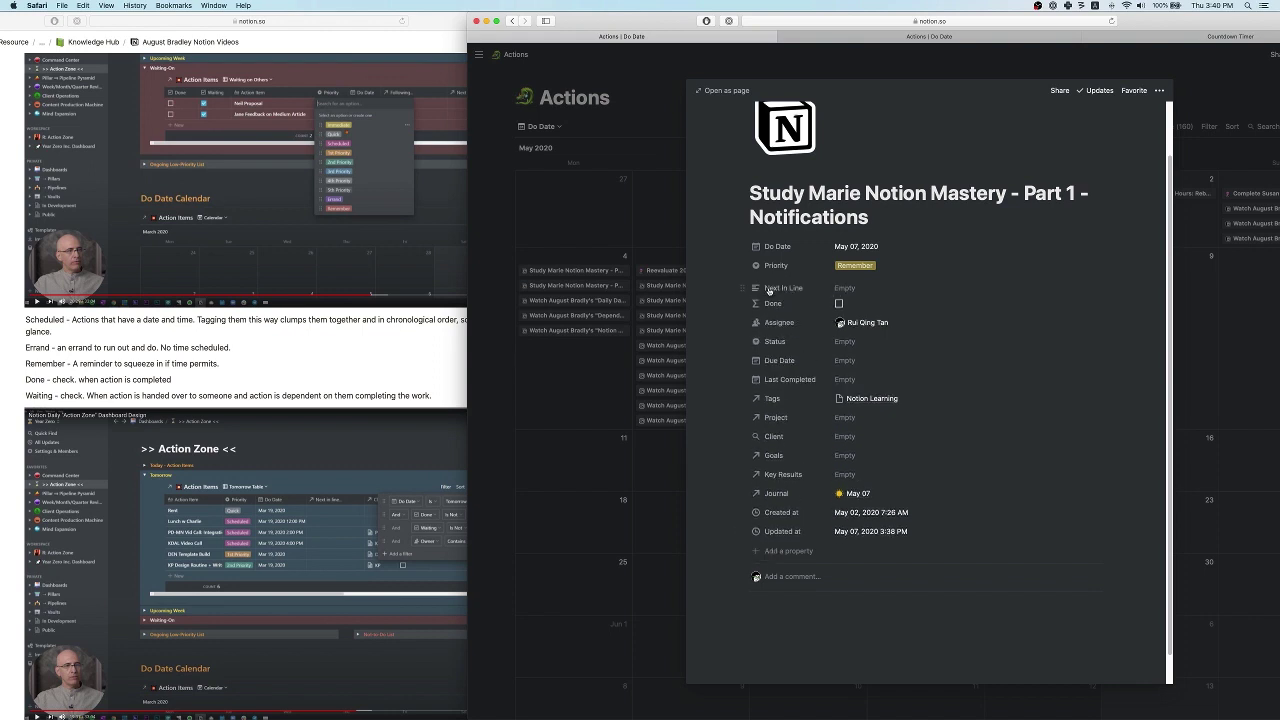
drag(769, 290, 741, 246)
- Enter "Relational DB for tasks" as the action's Next In Line value
click(869, 284)
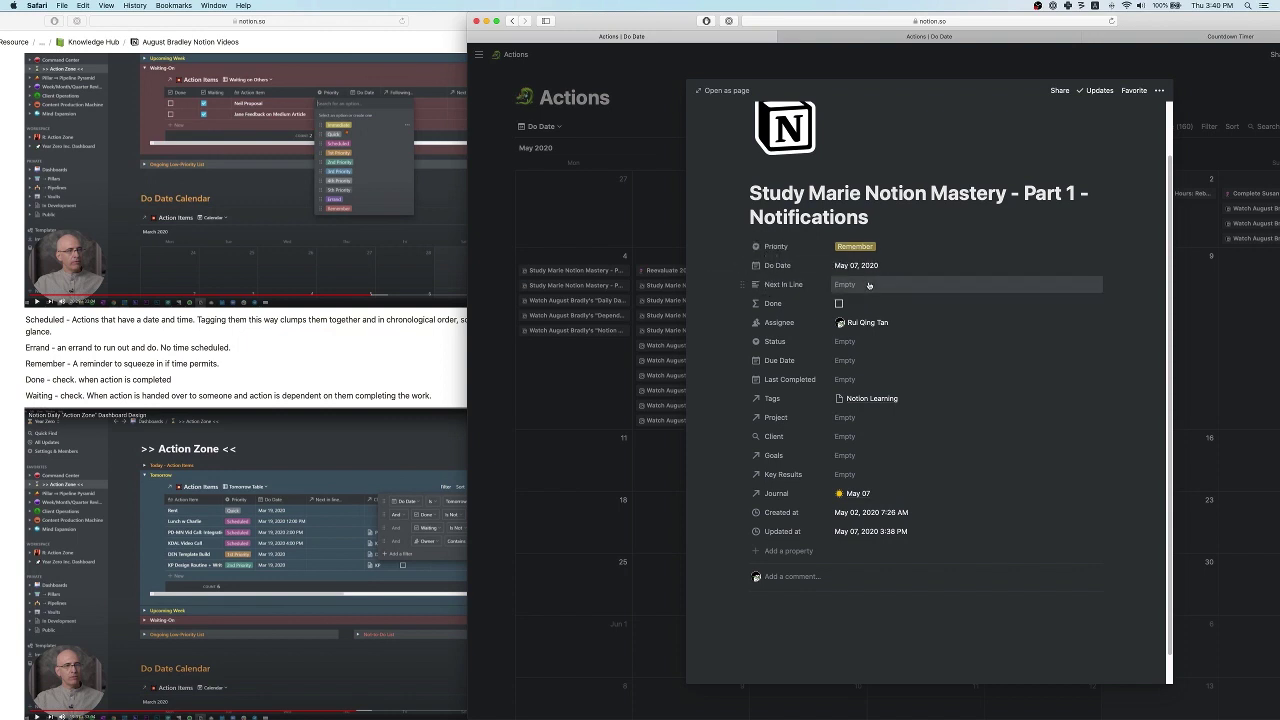
text(Relational DB)
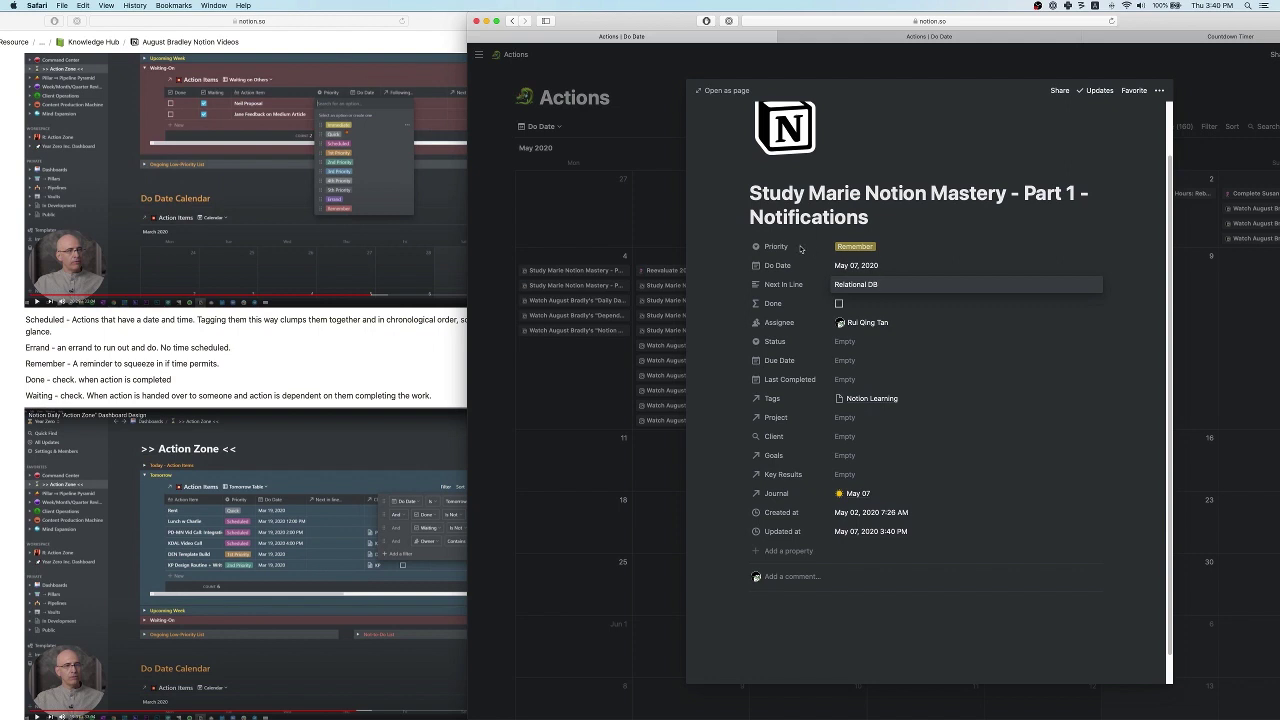
click(918, 286)
text(for tasks)
key(Return)
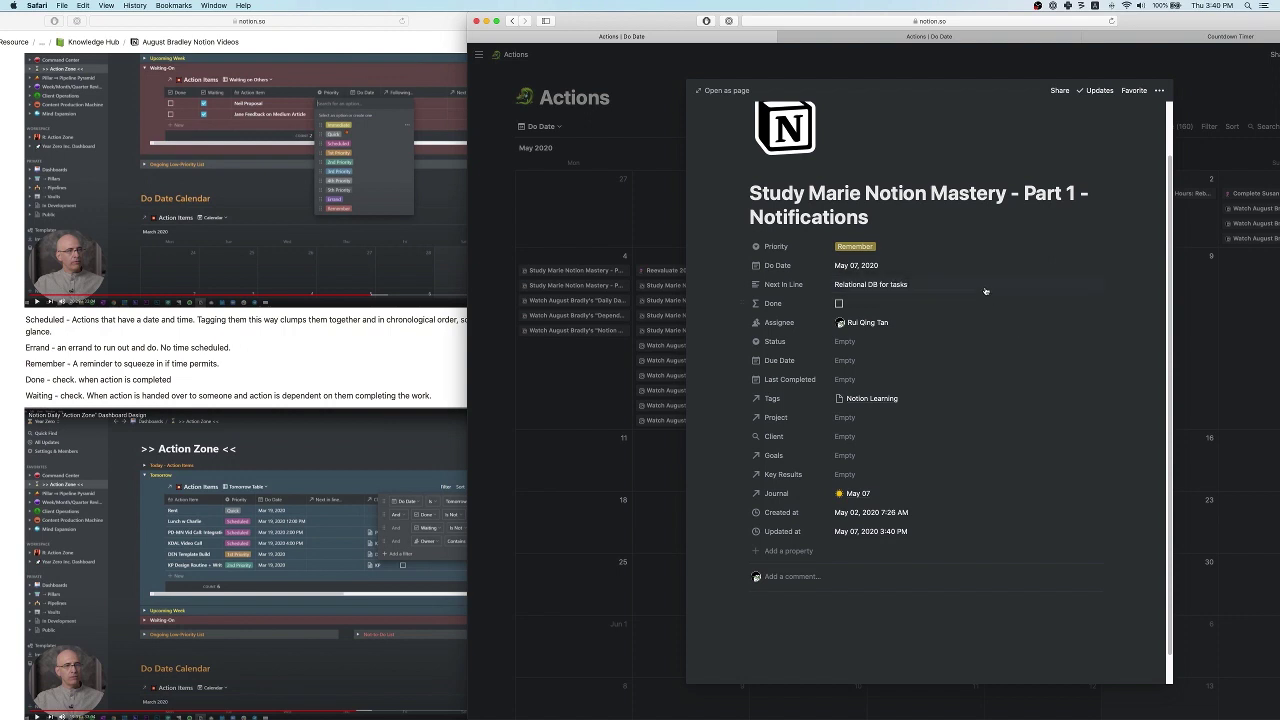
- Clear the text from the action's Next In Line property
click(862, 286)
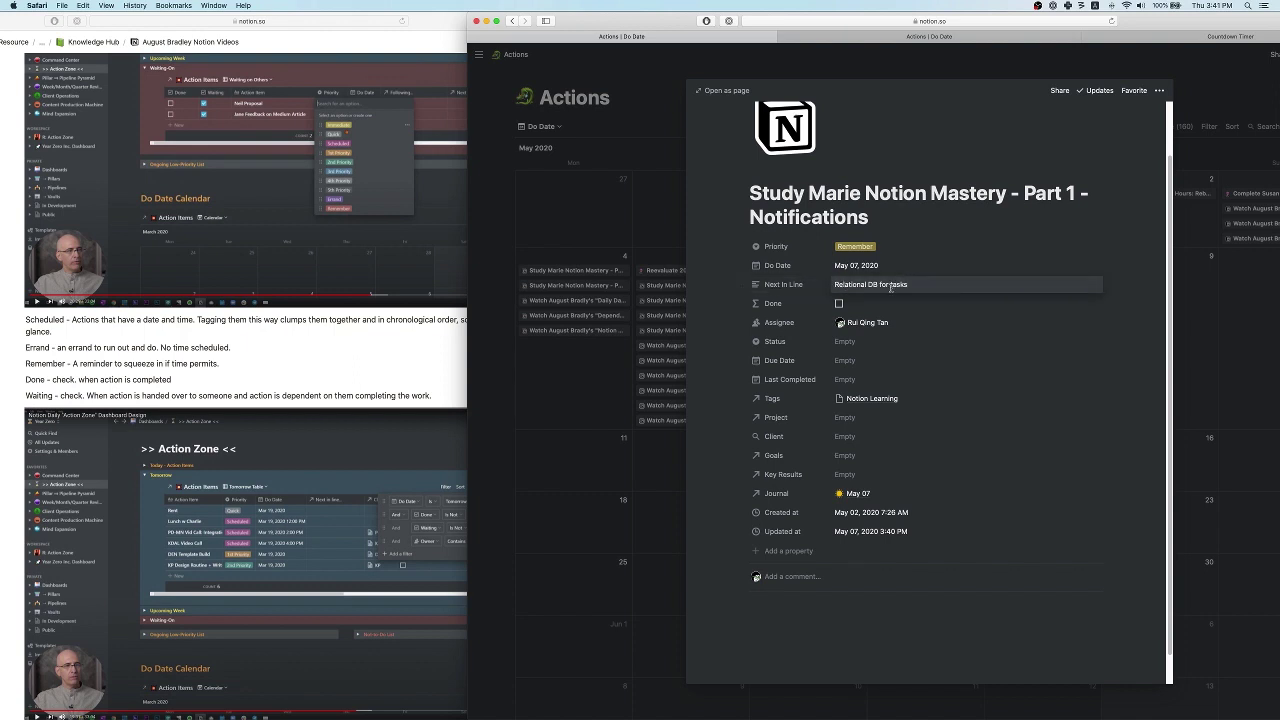
drag(915, 285, 836, 284)
key(BackSpace)
key(Escape)
- Convert Next In Line to a relation with the Actions database itself, using a new property that syncs both ways
click(778, 286)
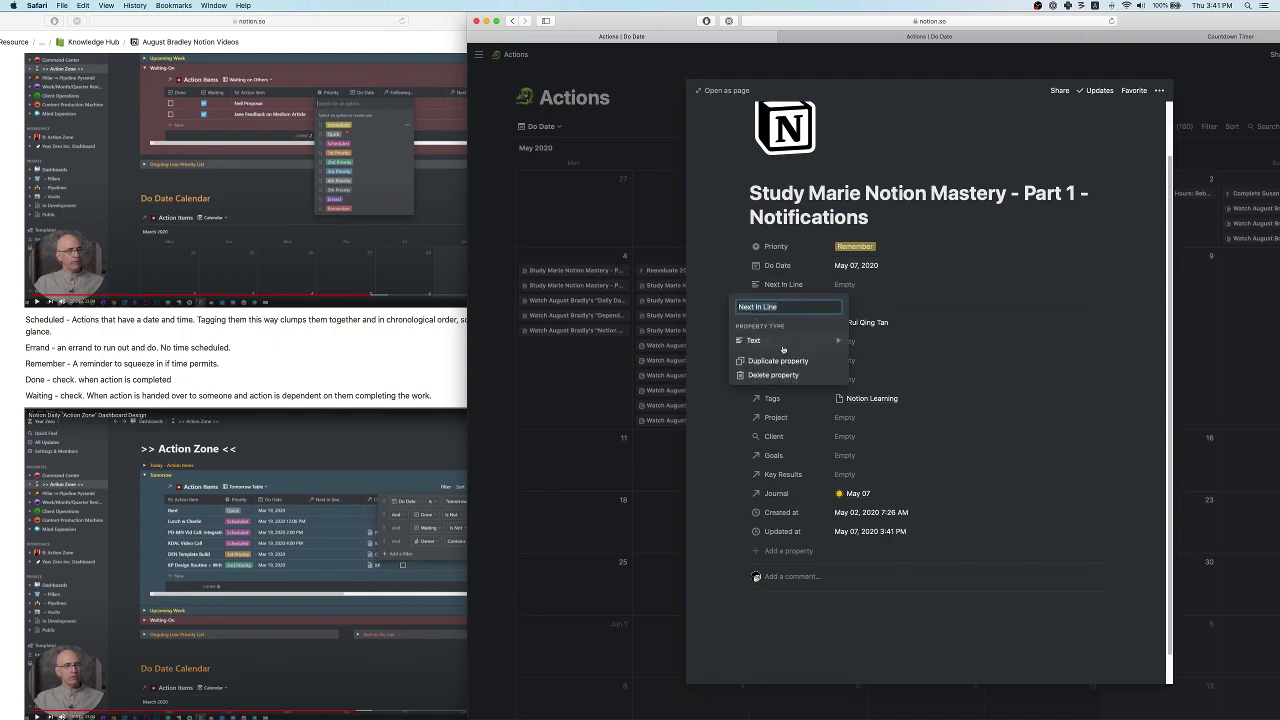
click(785, 340)
click(908, 442)
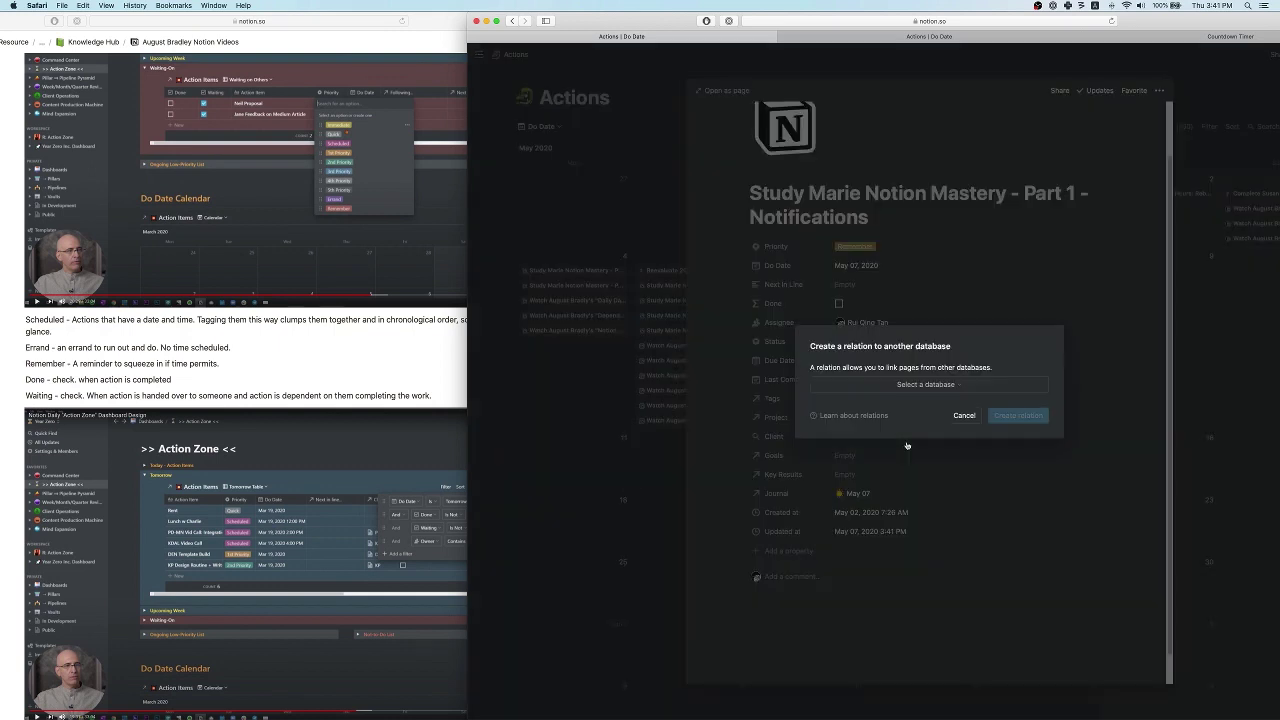
click(944, 386)
text(action)
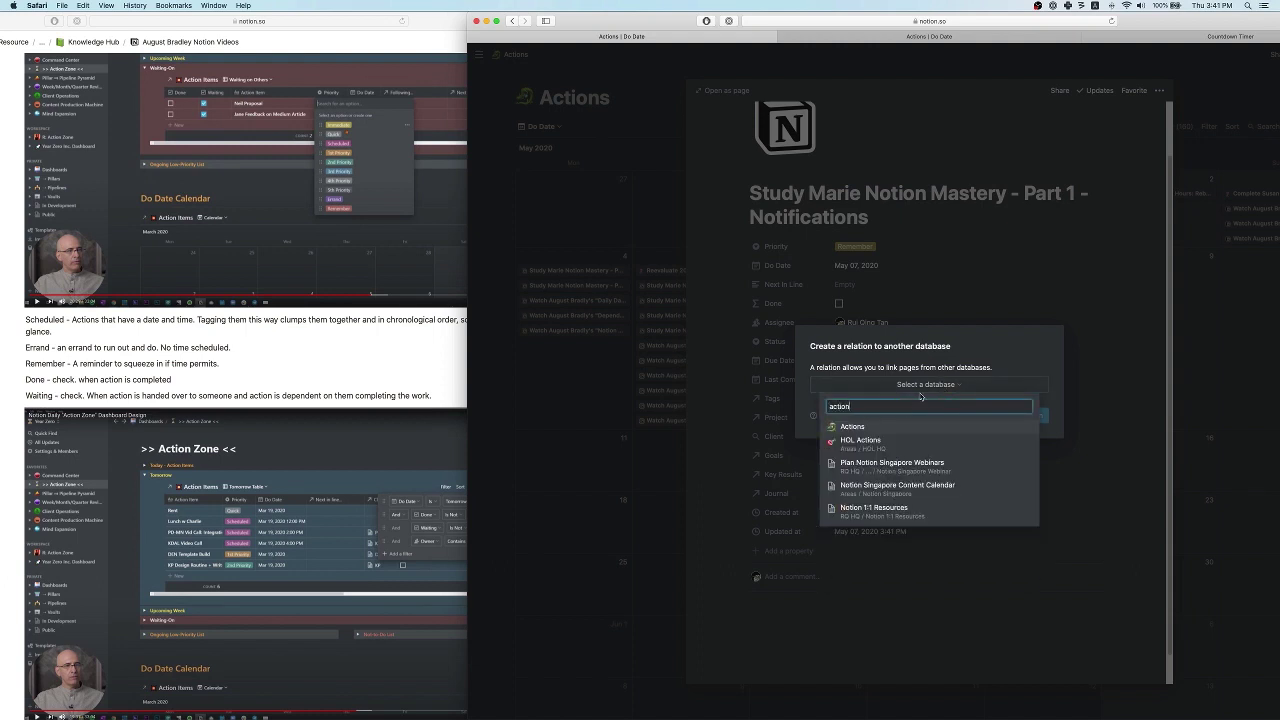
click(898, 428)
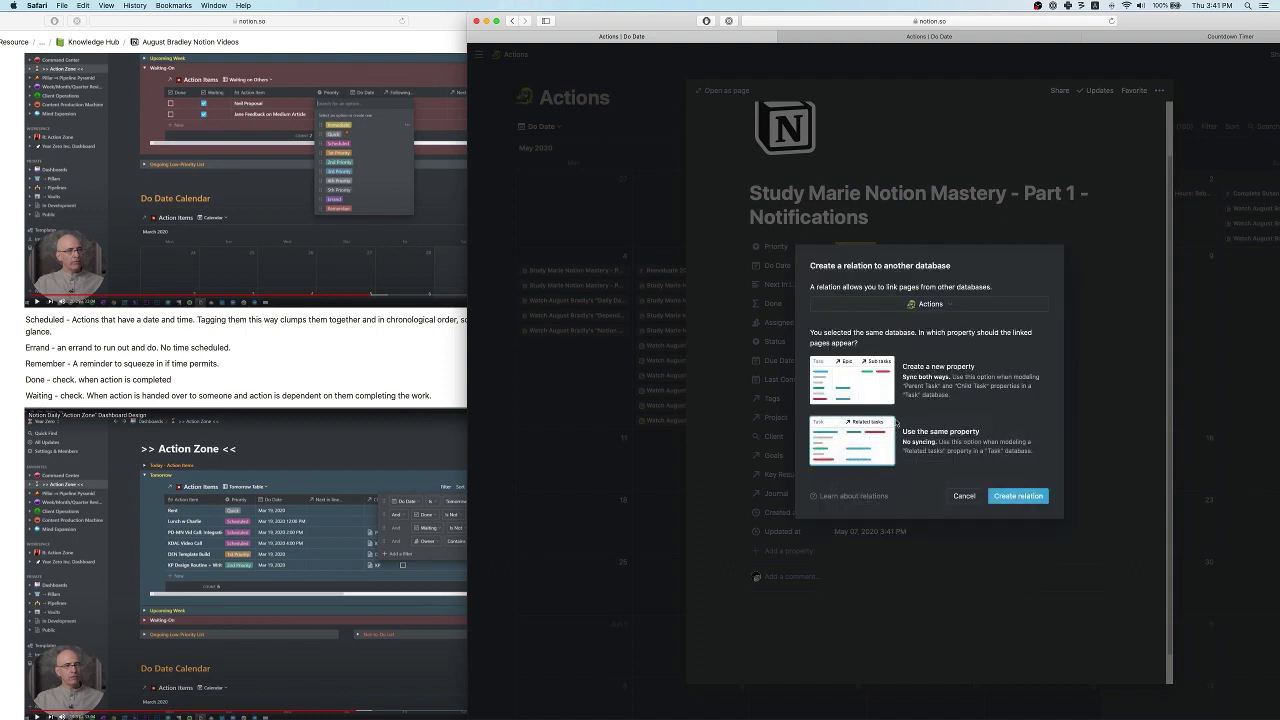
click(955, 387)
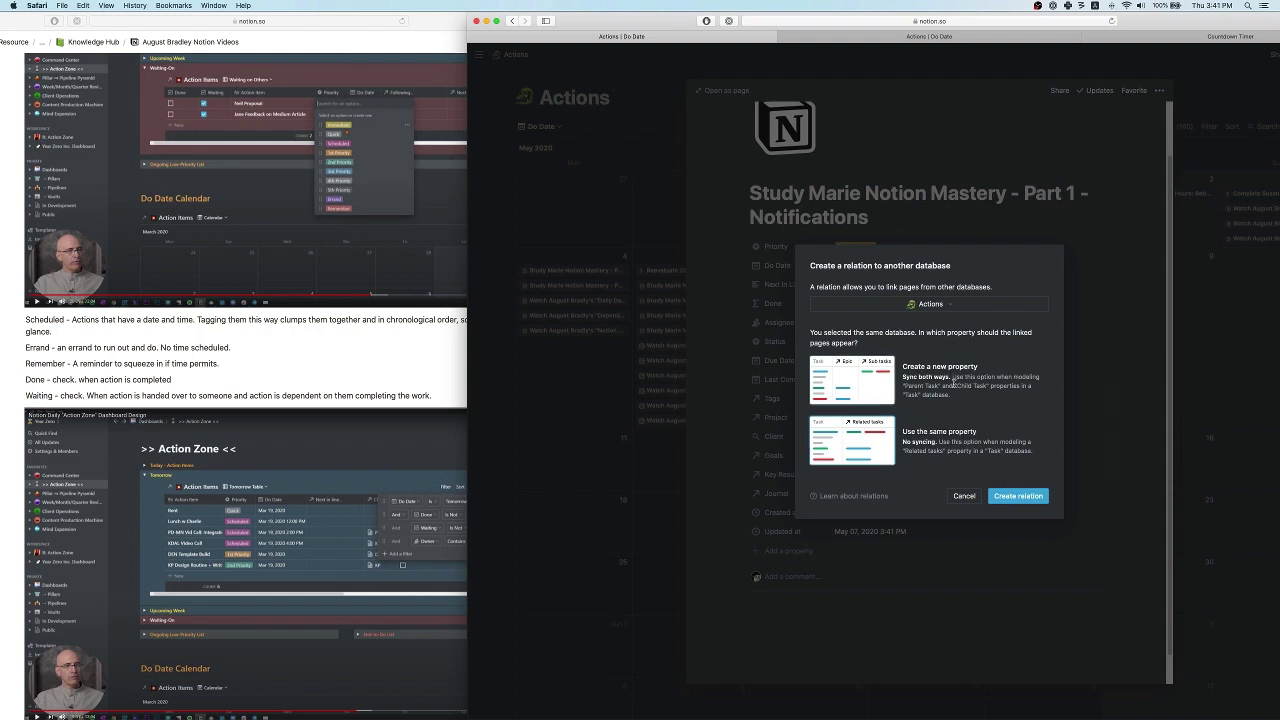
click(1028, 497)
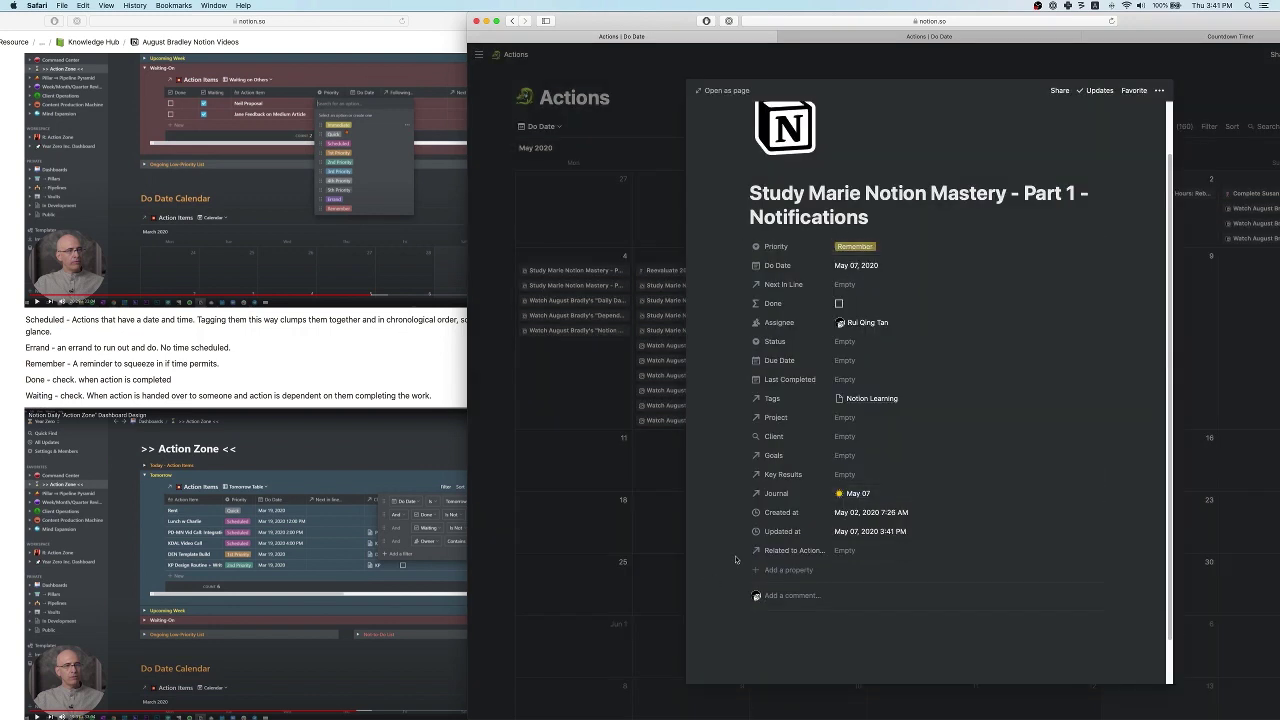
- Move the reciprocal relation property directly below Do Date and rename it Next In Line
drag(743, 550, 752, 290)
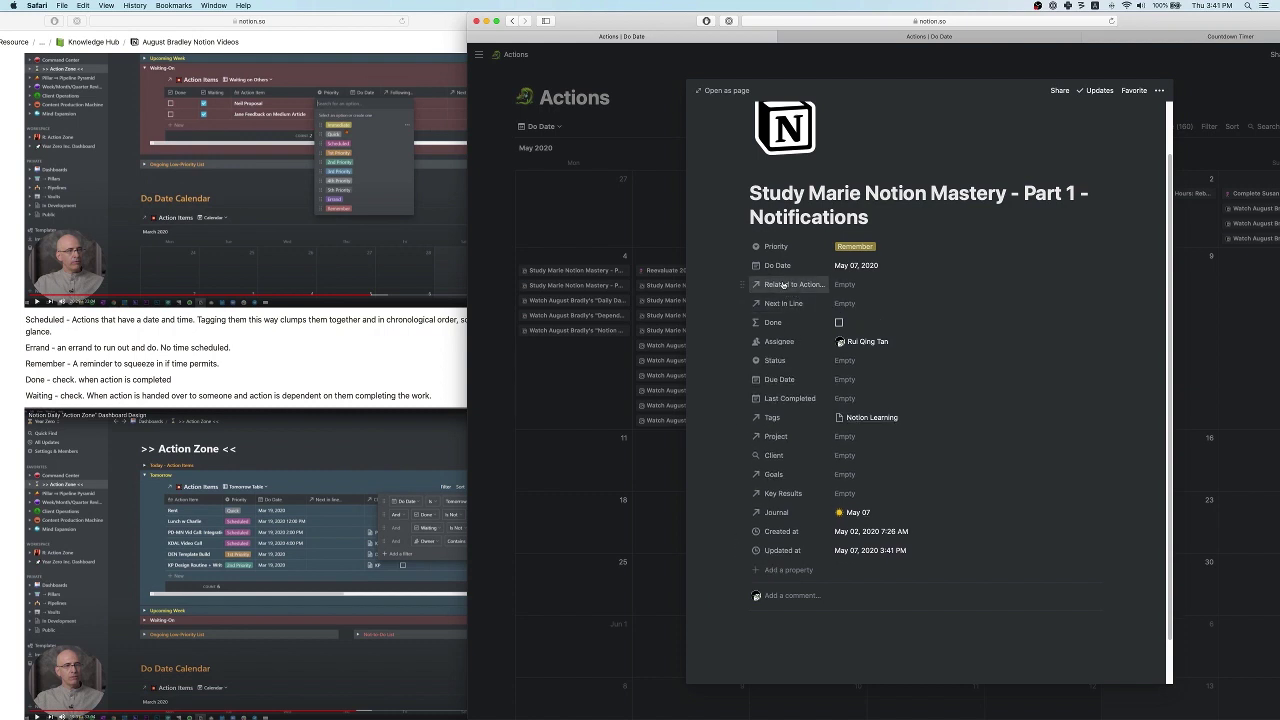
click(783, 303)
text(Next )
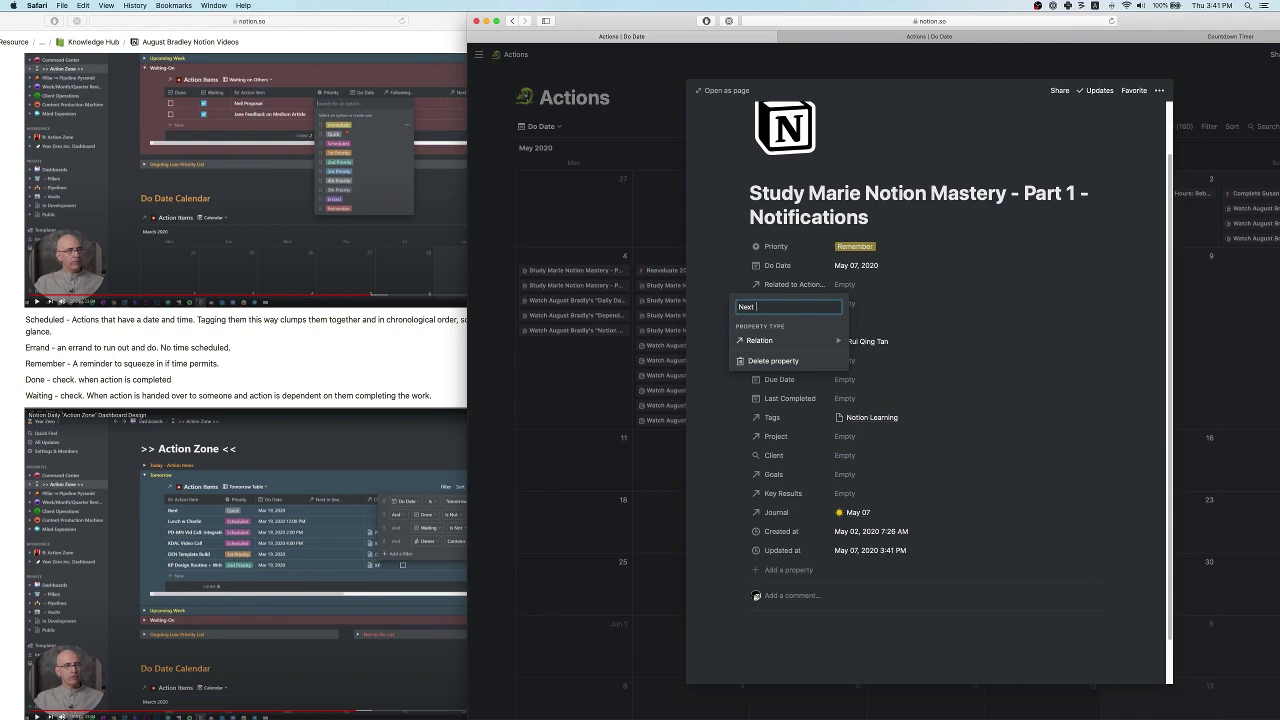
text(In Line)
key(Return)
- Delete the lower of the two Next In Line relation properties
click(744, 303)
click(771, 380)
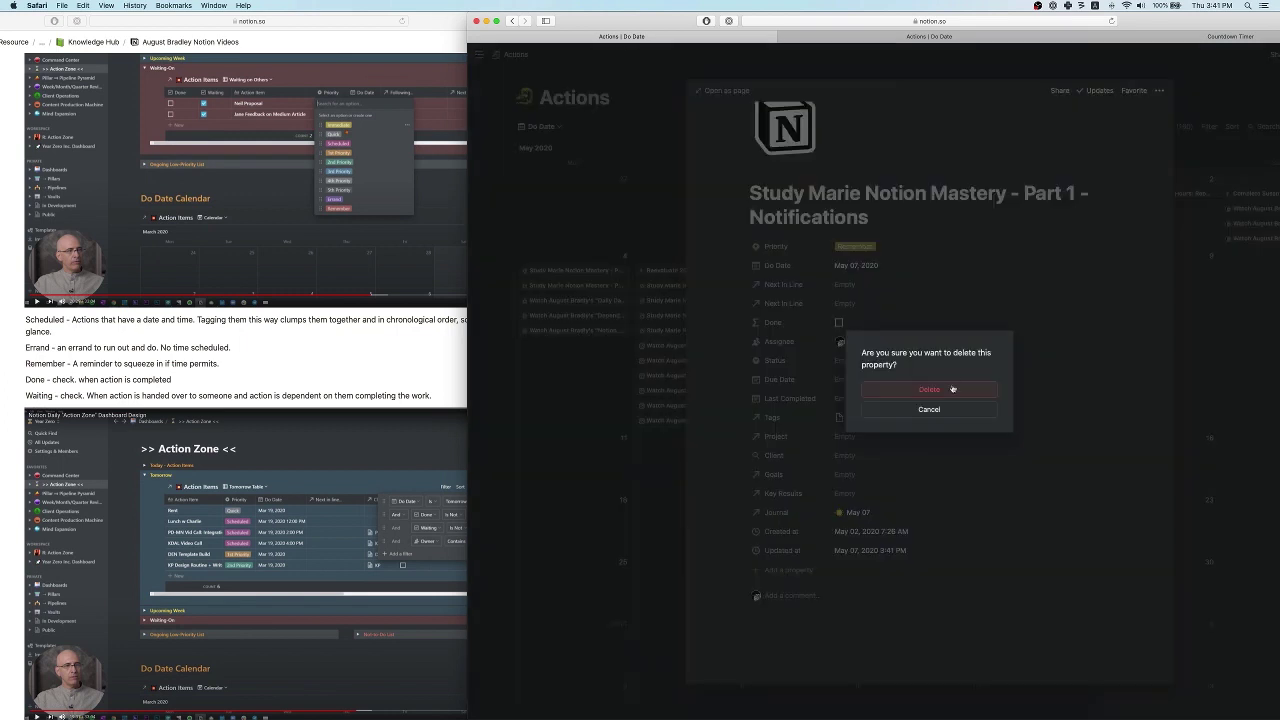
click(952, 389)
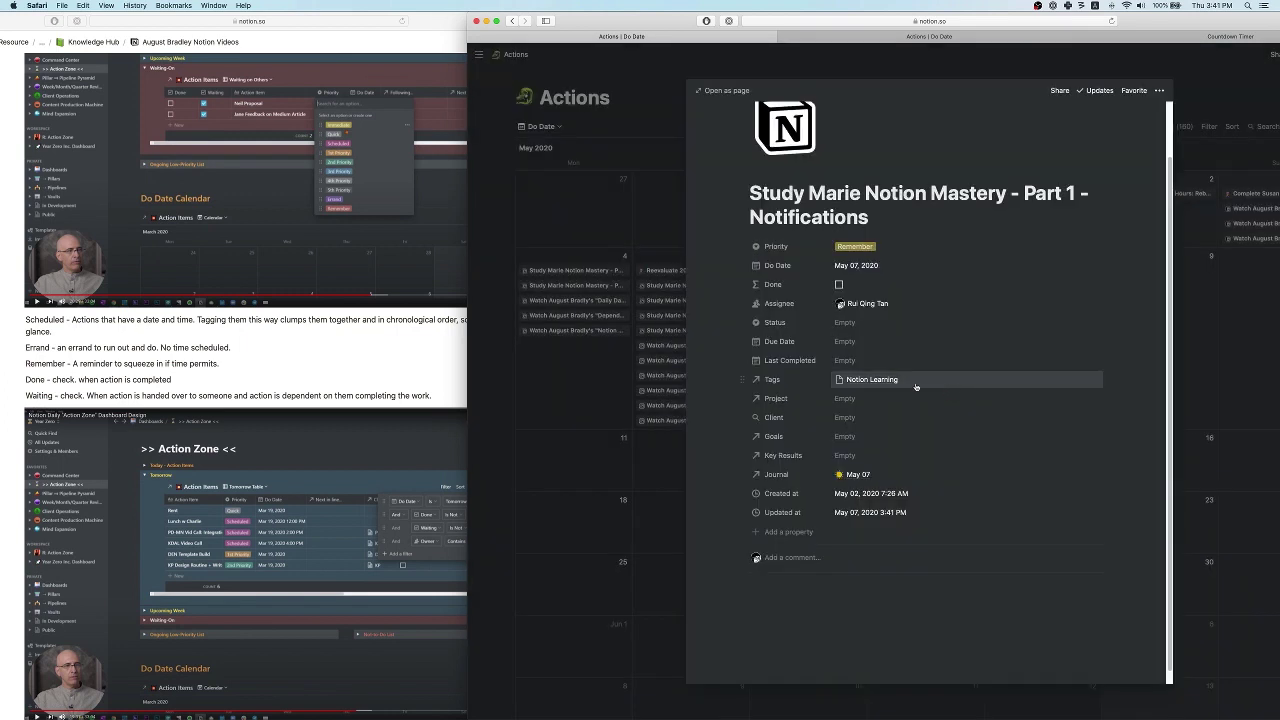
- Add a new property named "Next in line" to the Actions database
click(773, 531)
text(Next)
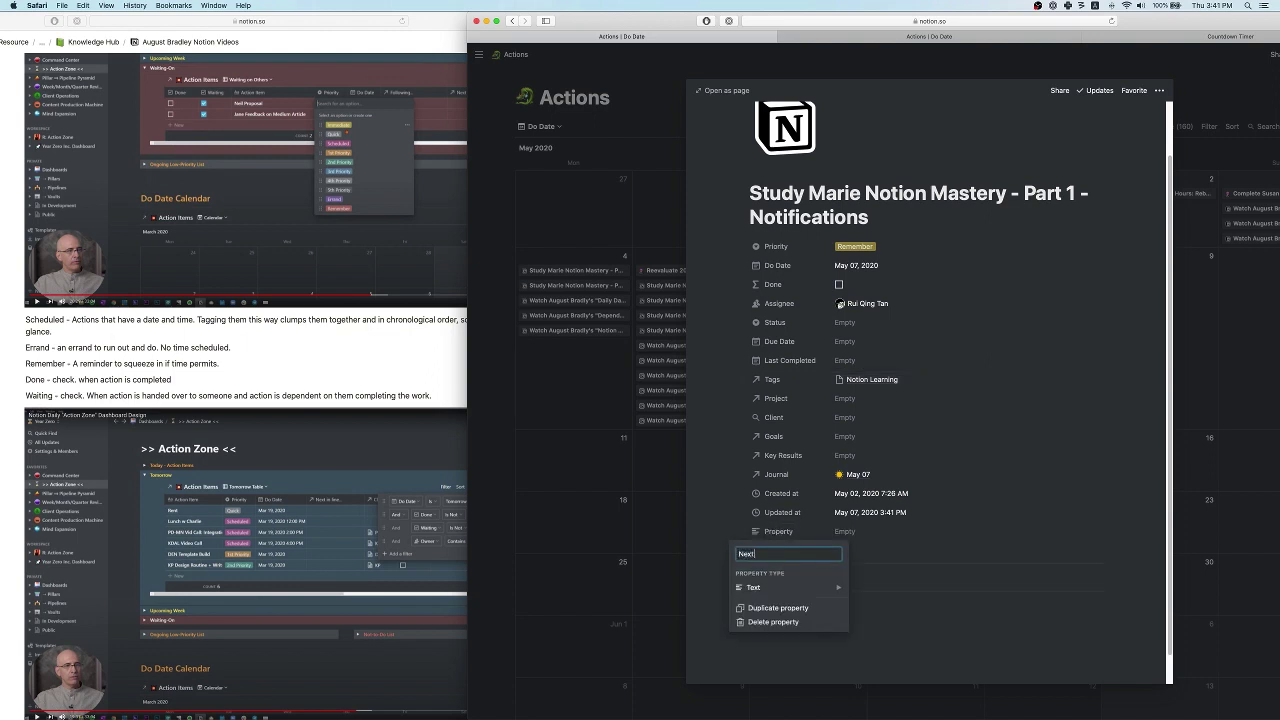
text( in Line)
key(BackSpace)
key(BackSpace)
key(BackSpace)
key(BackSpace)
text(line)
- Make Next in line a two-way relation to the Actions database with a new synced property, and place it below Do Date
click(795, 589)
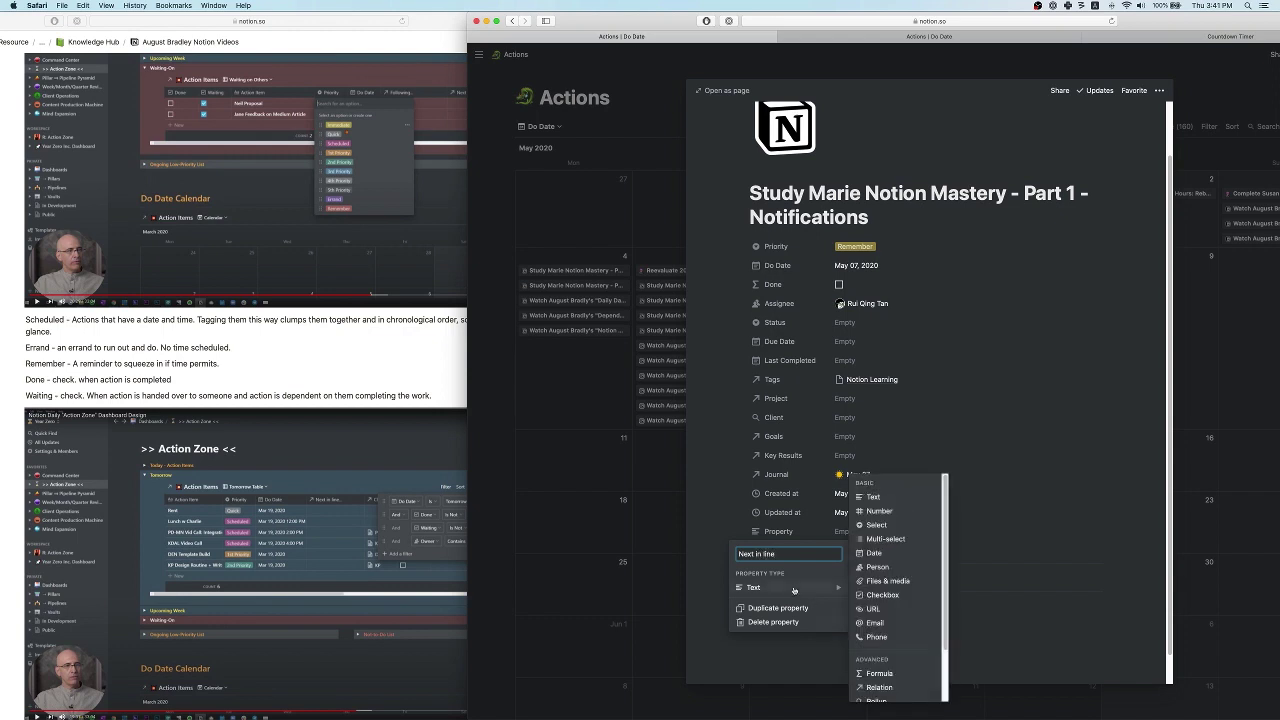
click(879, 688)
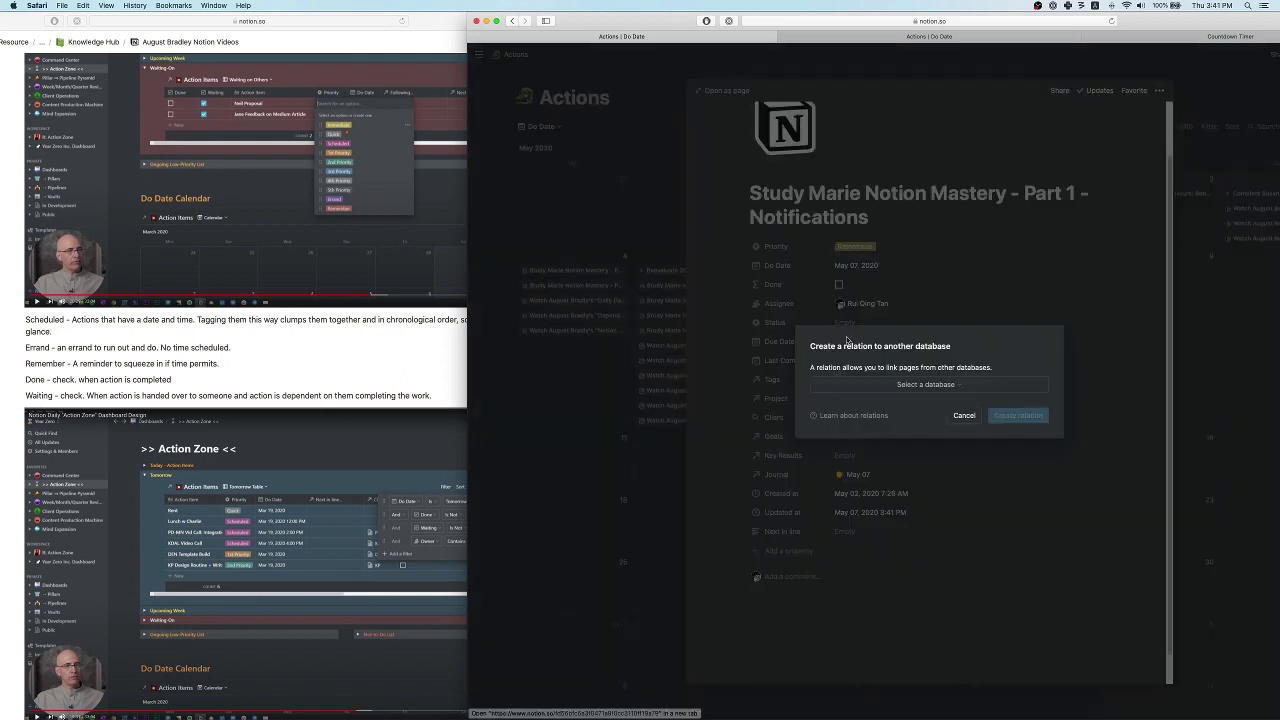
click(920, 386)
text(action)
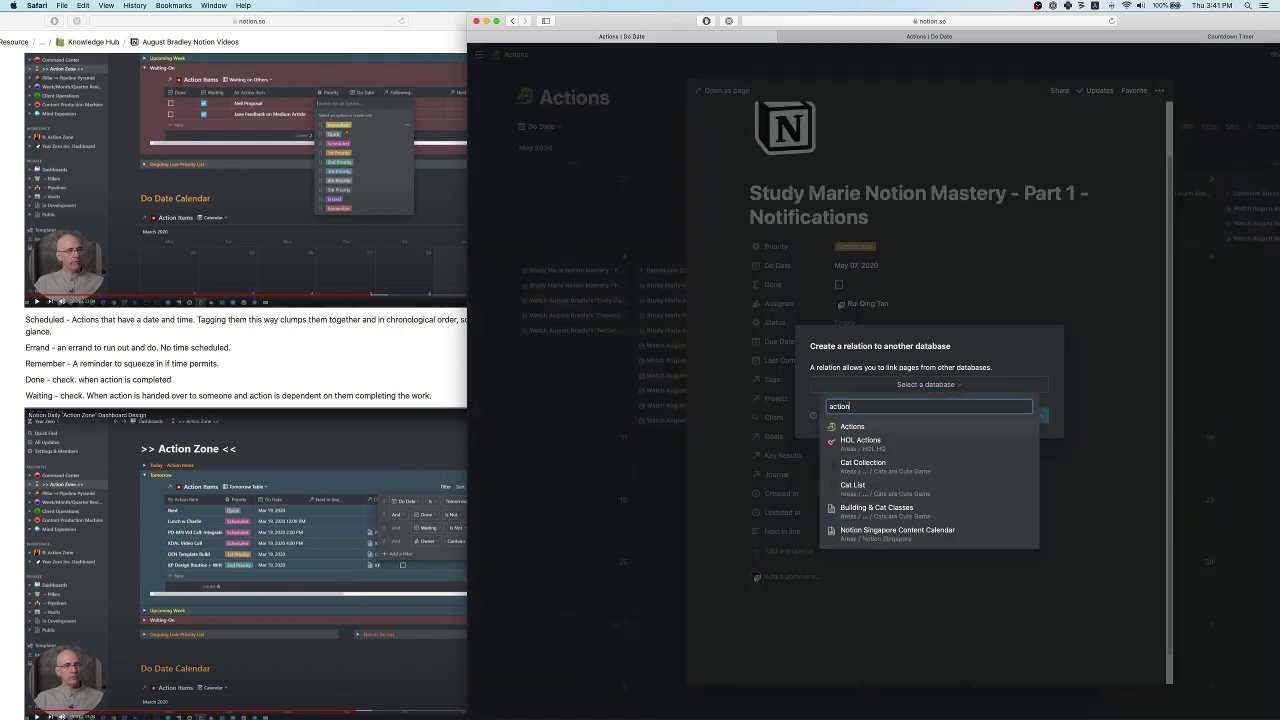
click(878, 430)
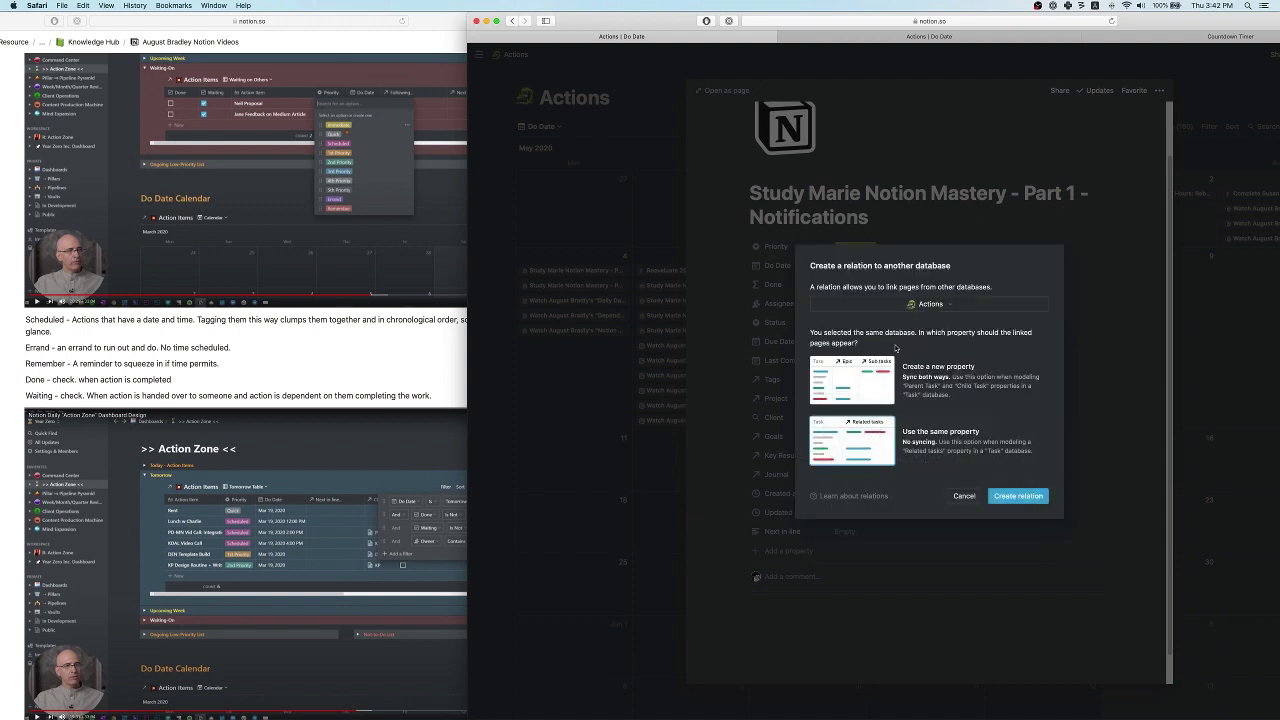
click(1029, 498)
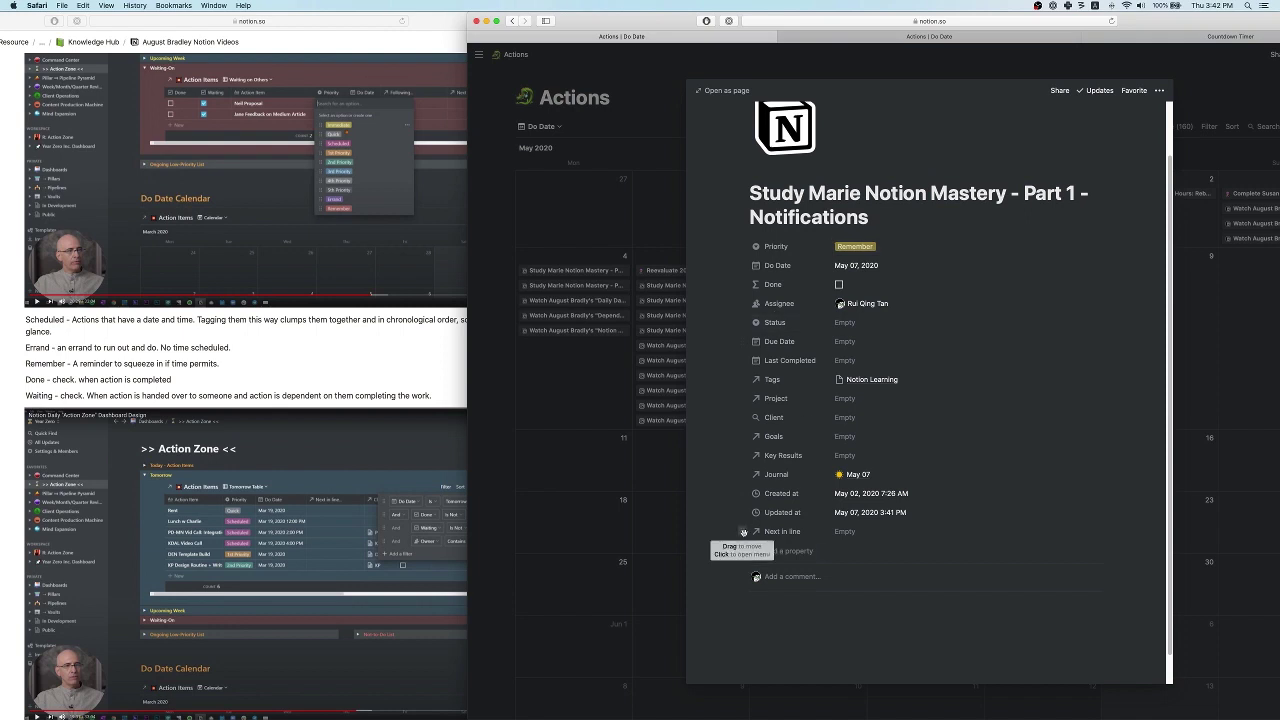
drag(743, 531, 761, 287)
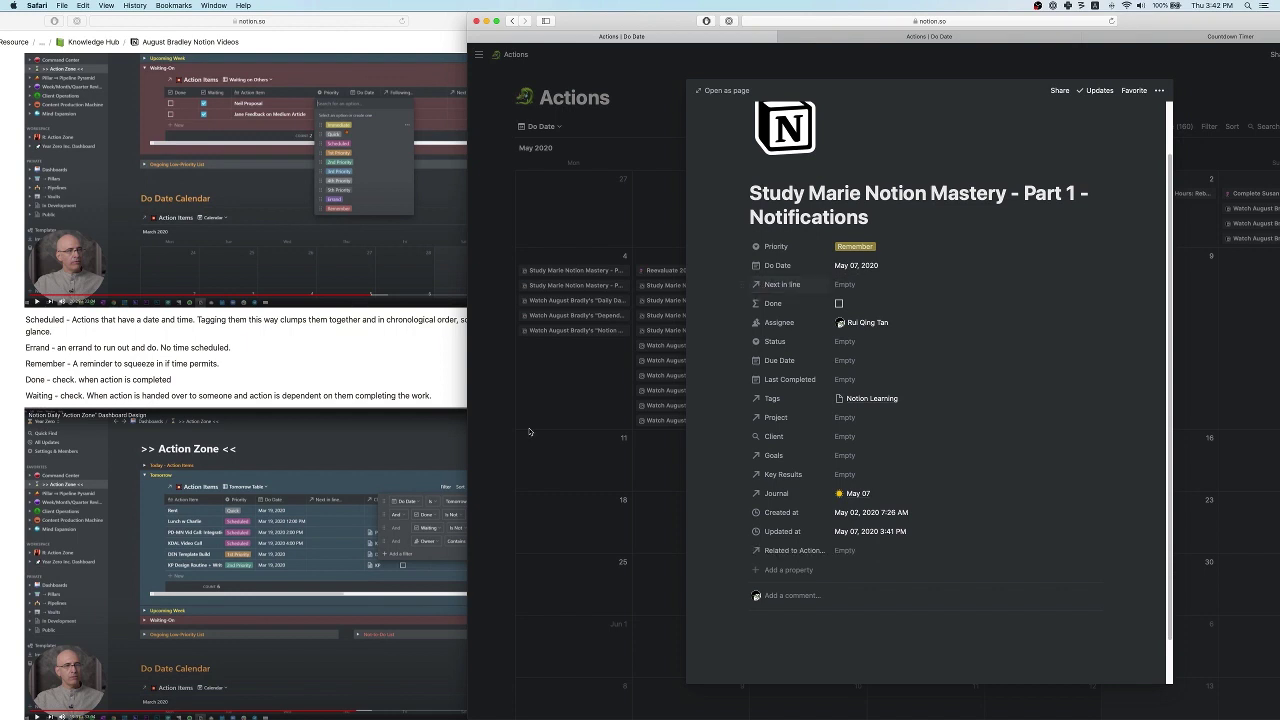
- Rename the reciprocal relation property to Following, as in the Action Zone reference, and move it directly below Next in line
click(378, 480)
key(ctrl+alt+Left)
scroll(424, 396, up, 1)
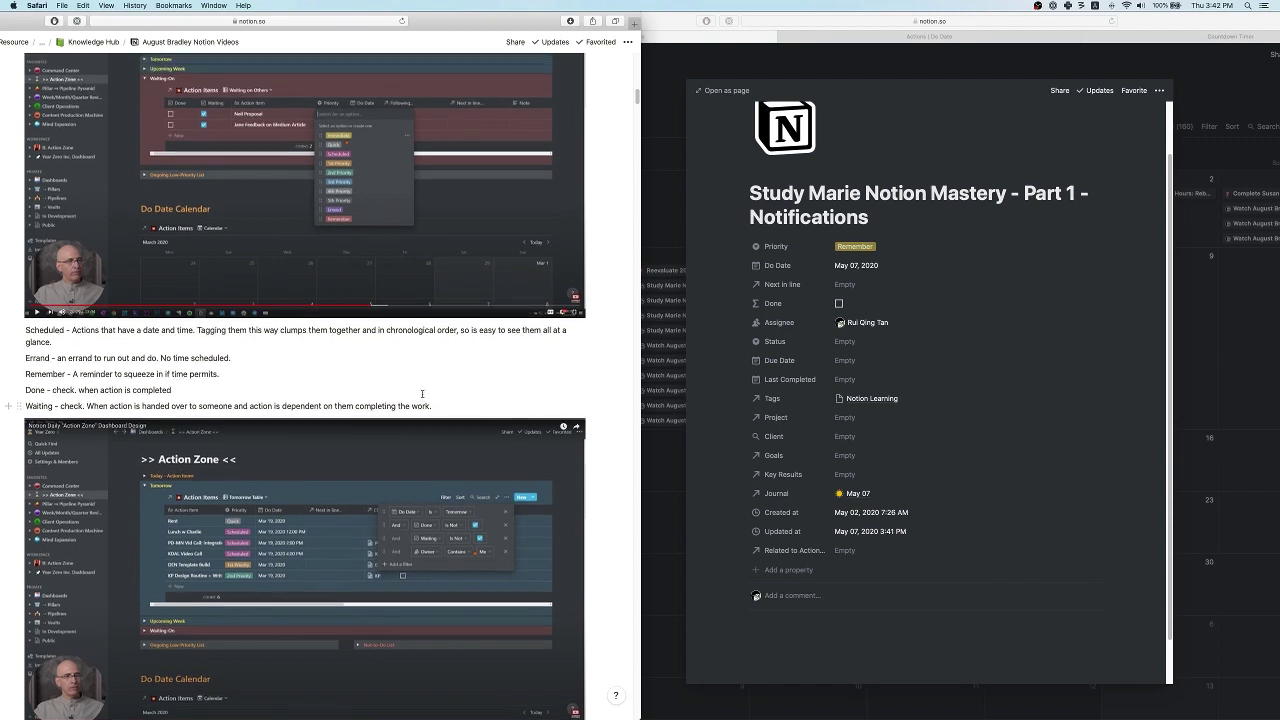
scroll(422, 394, up, 1)
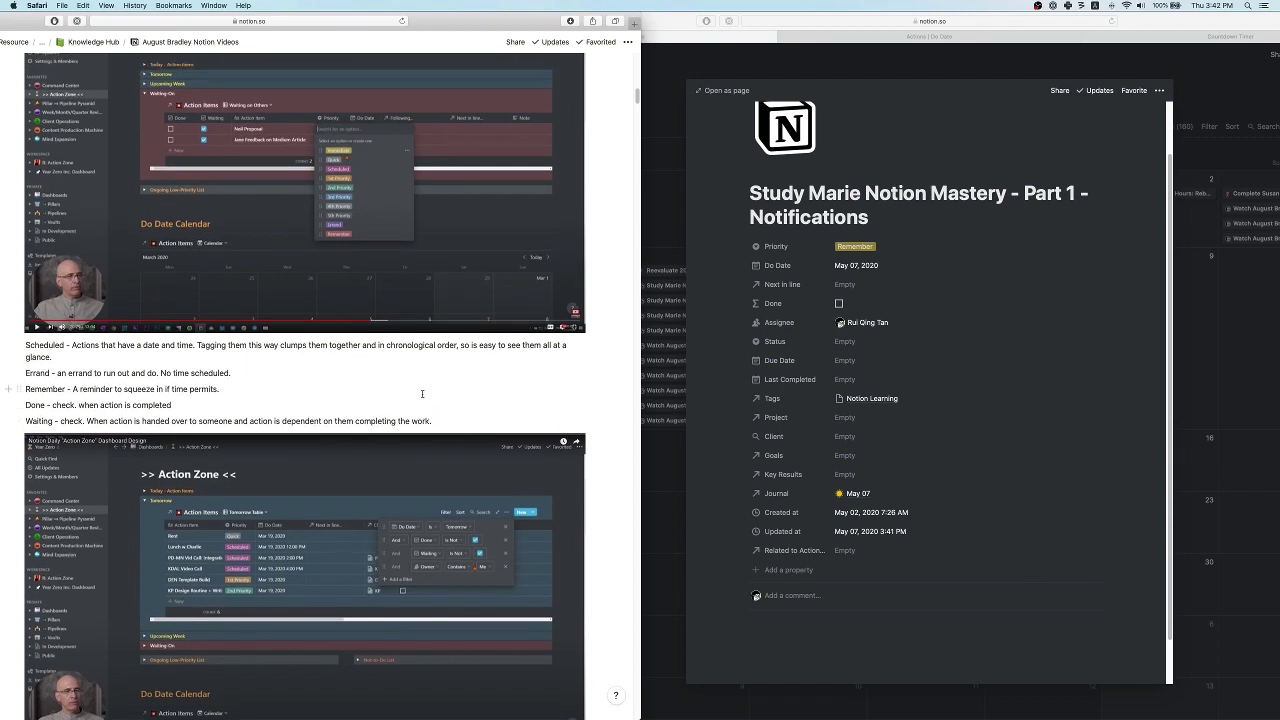
scroll(422, 394, up, 5)
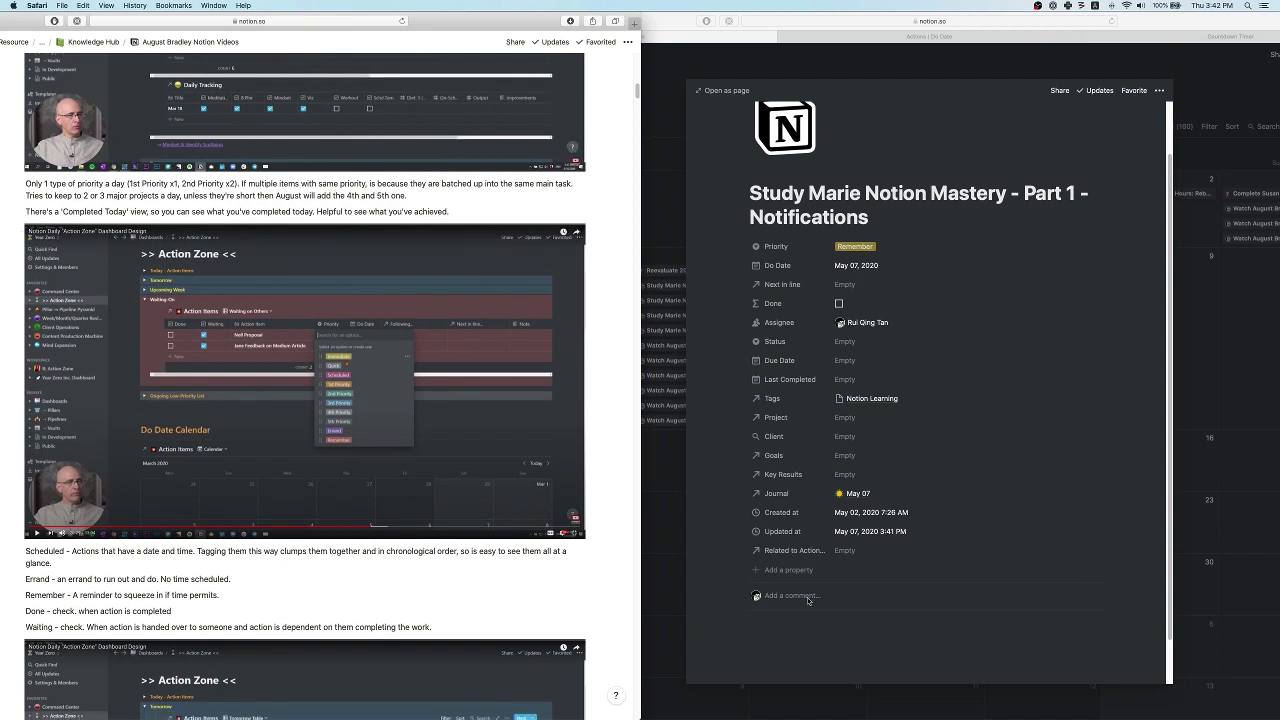
click(806, 551)
click(806, 551)
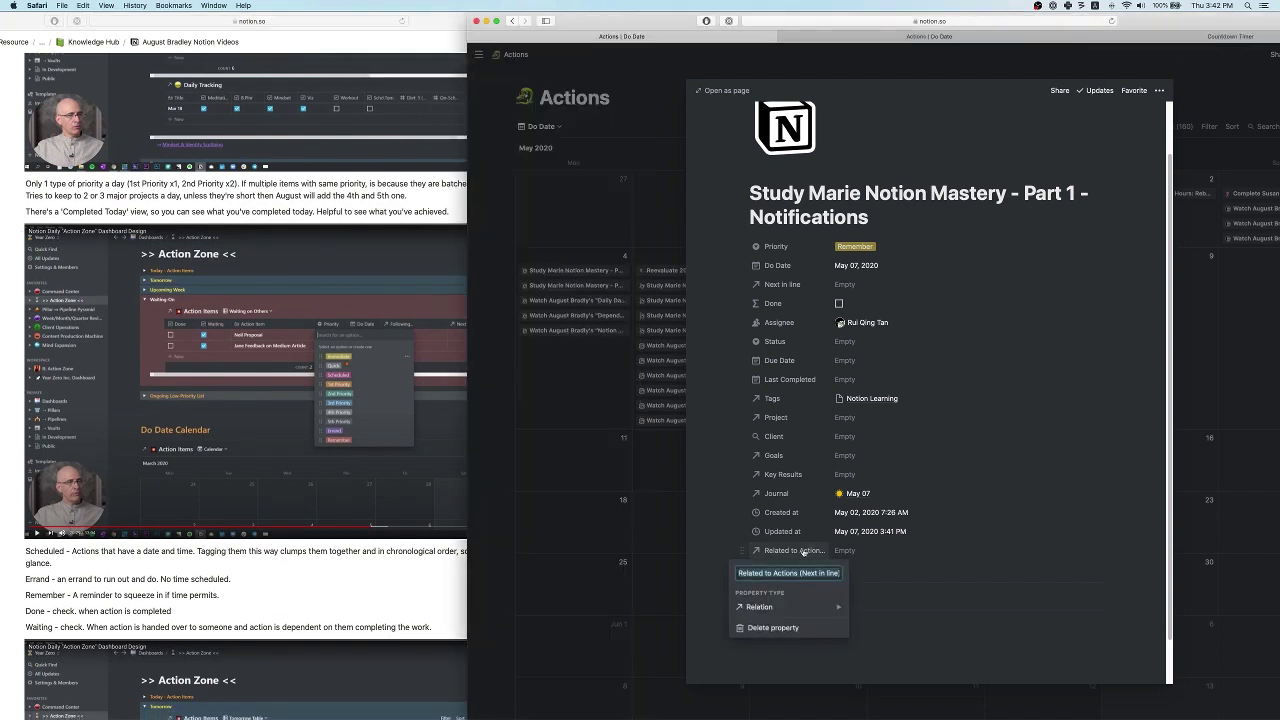
text(Following)
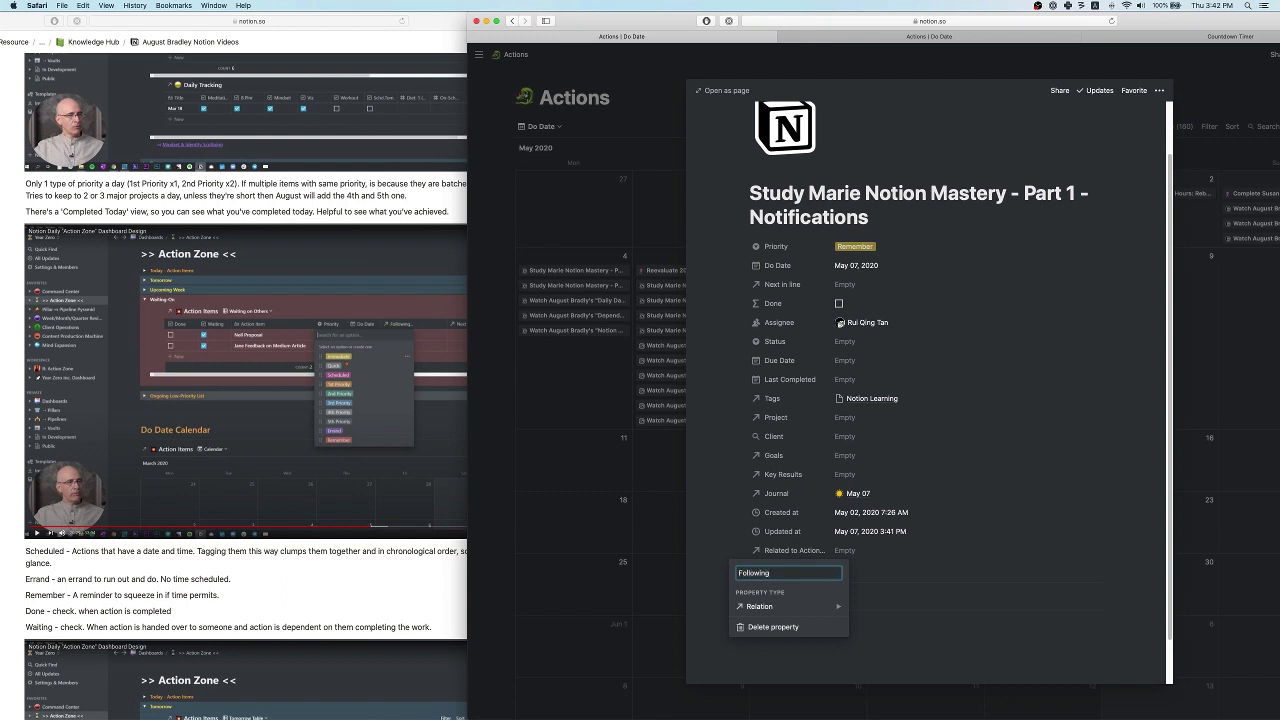
key(Return)
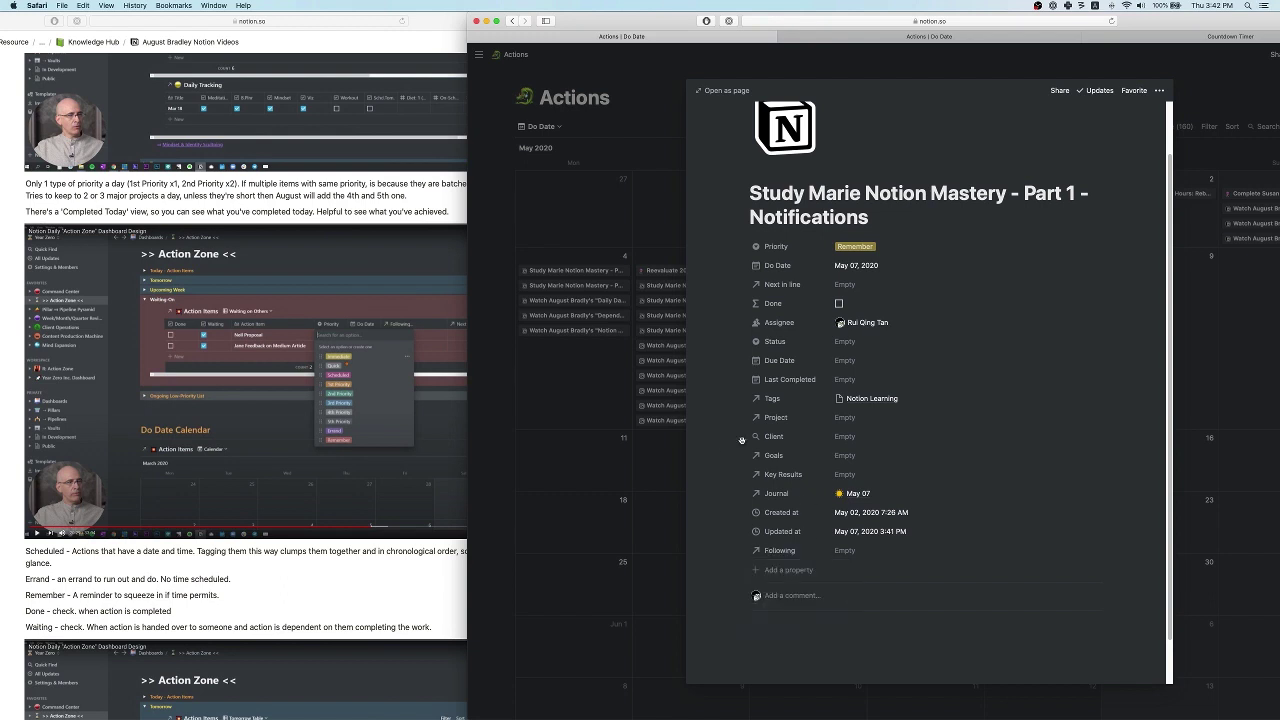
drag(742, 550, 758, 303)
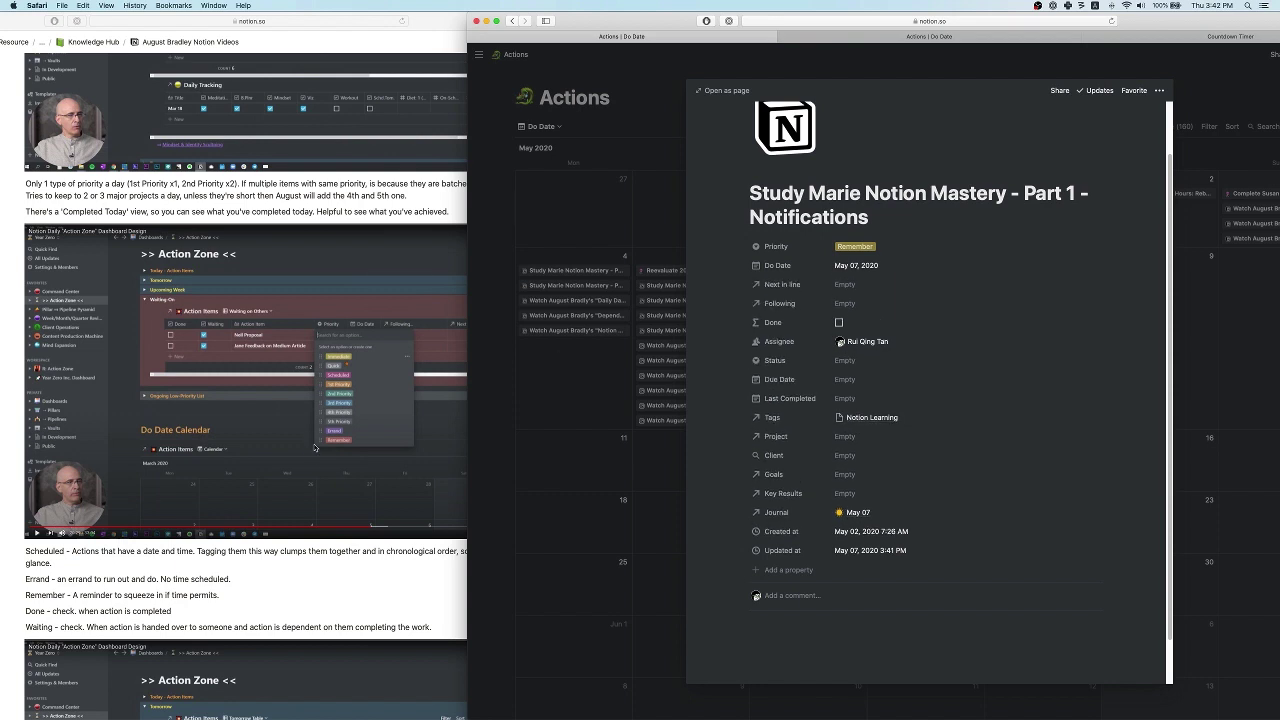
- Delete the Client property from the Actions database and close the action's page
click(372, 585)
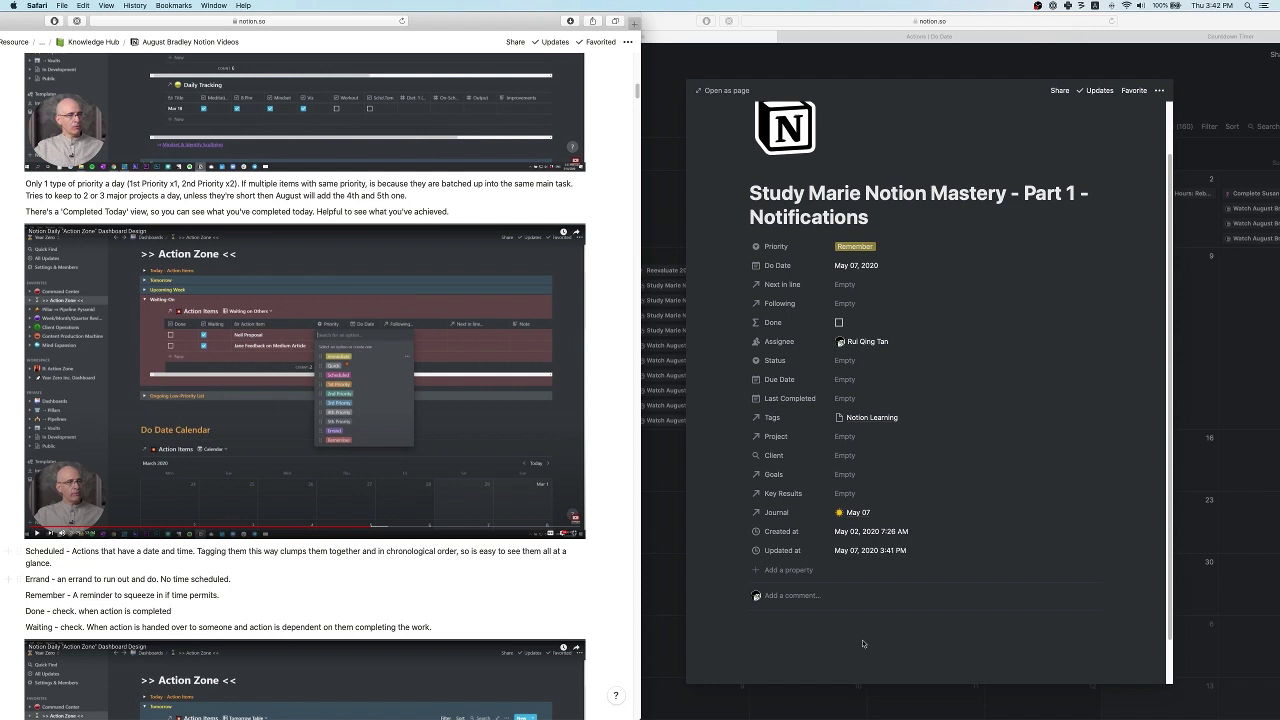
click(811, 647)
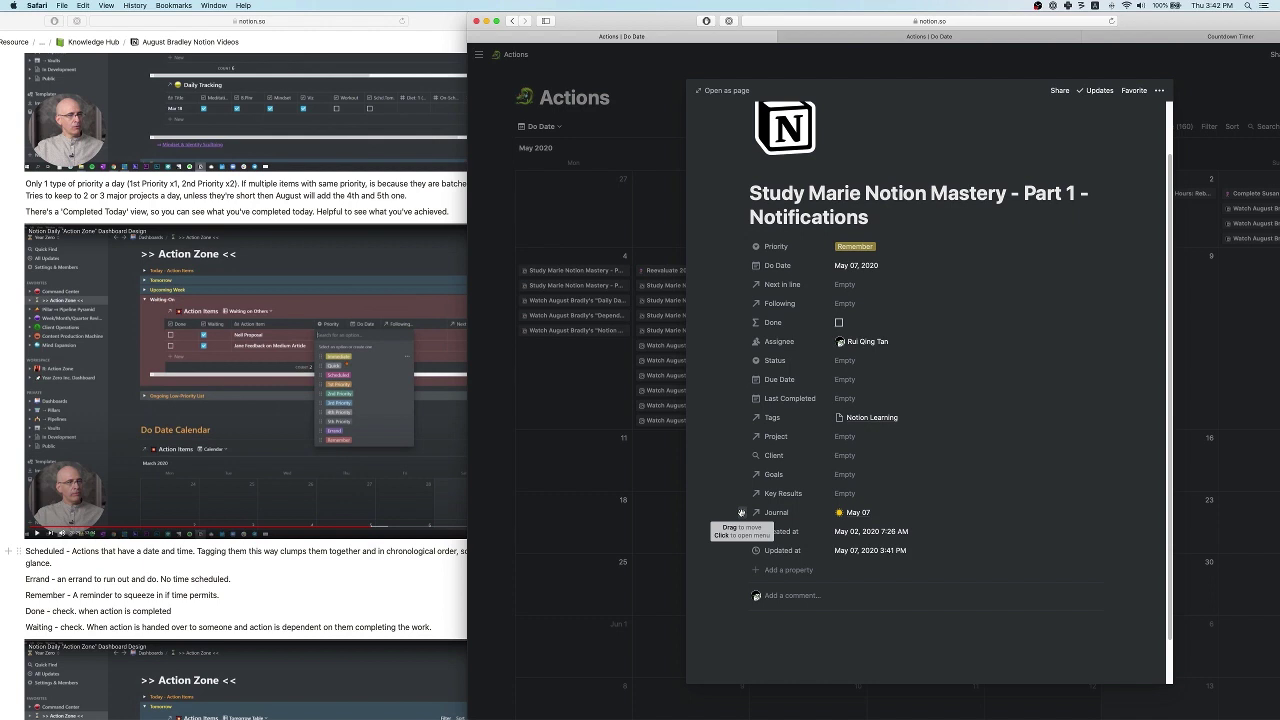
click(743, 455)
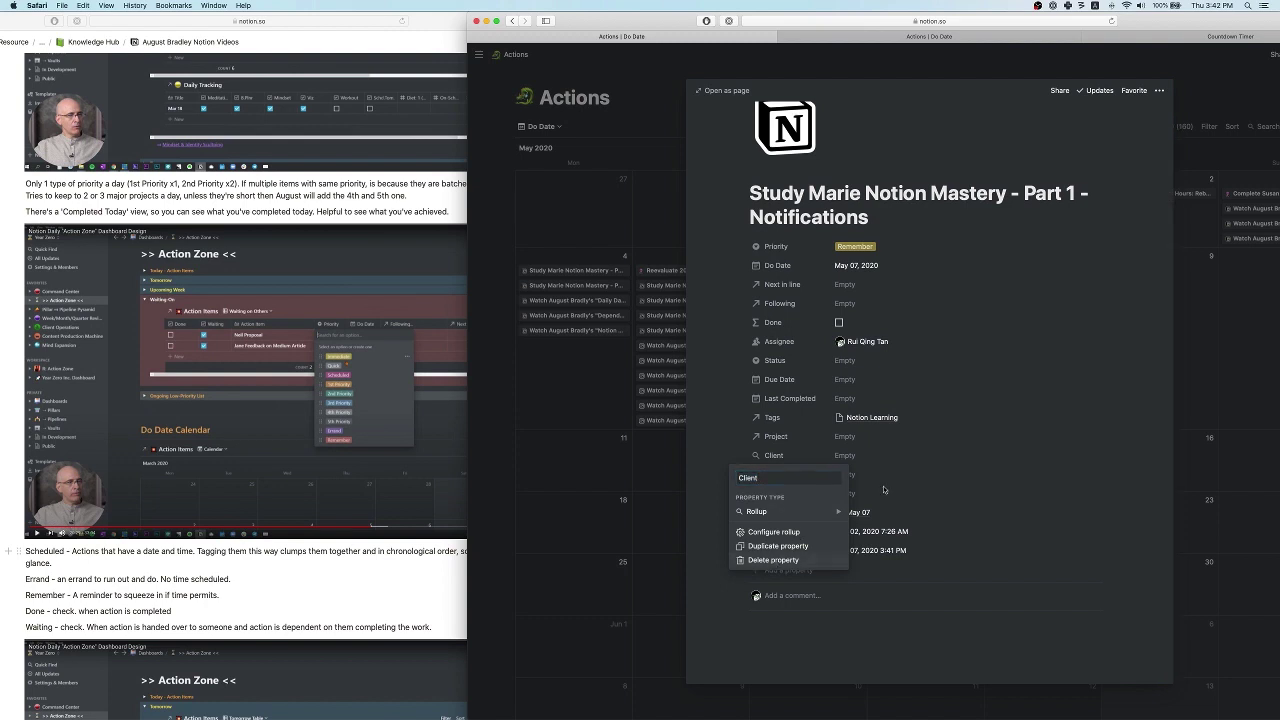
click(773, 560)
click(748, 440)
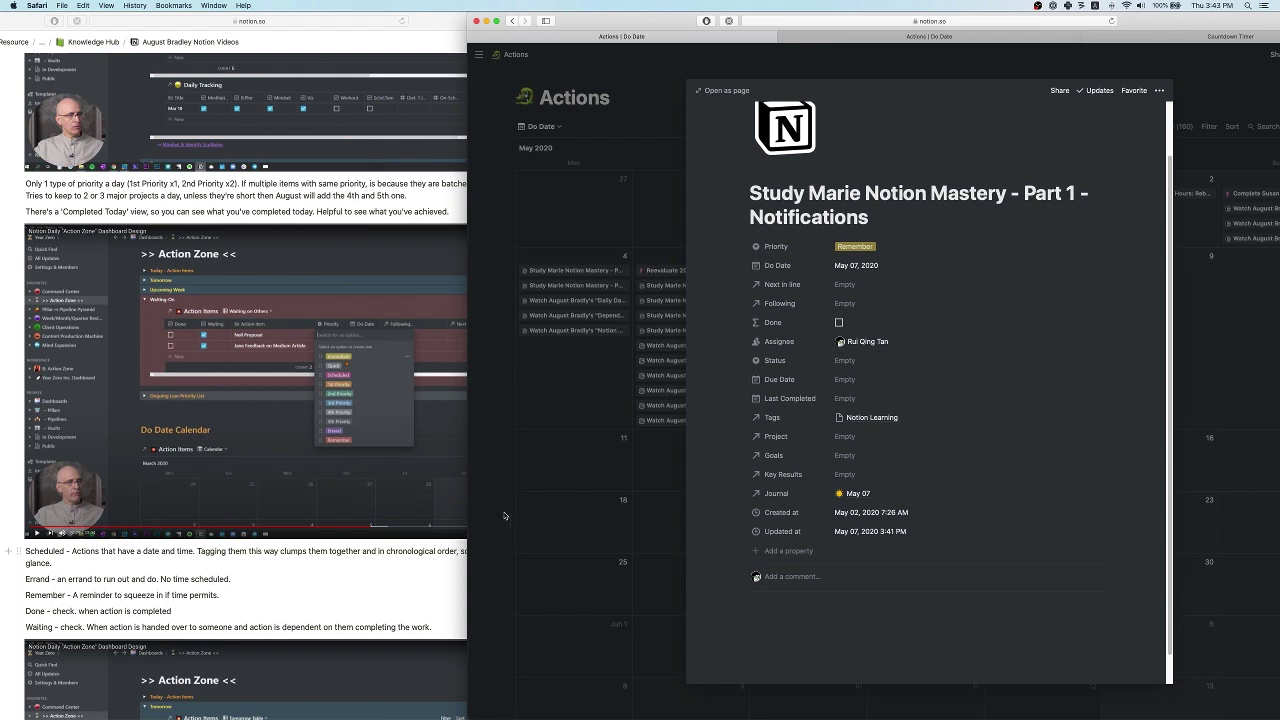
click(505, 516)
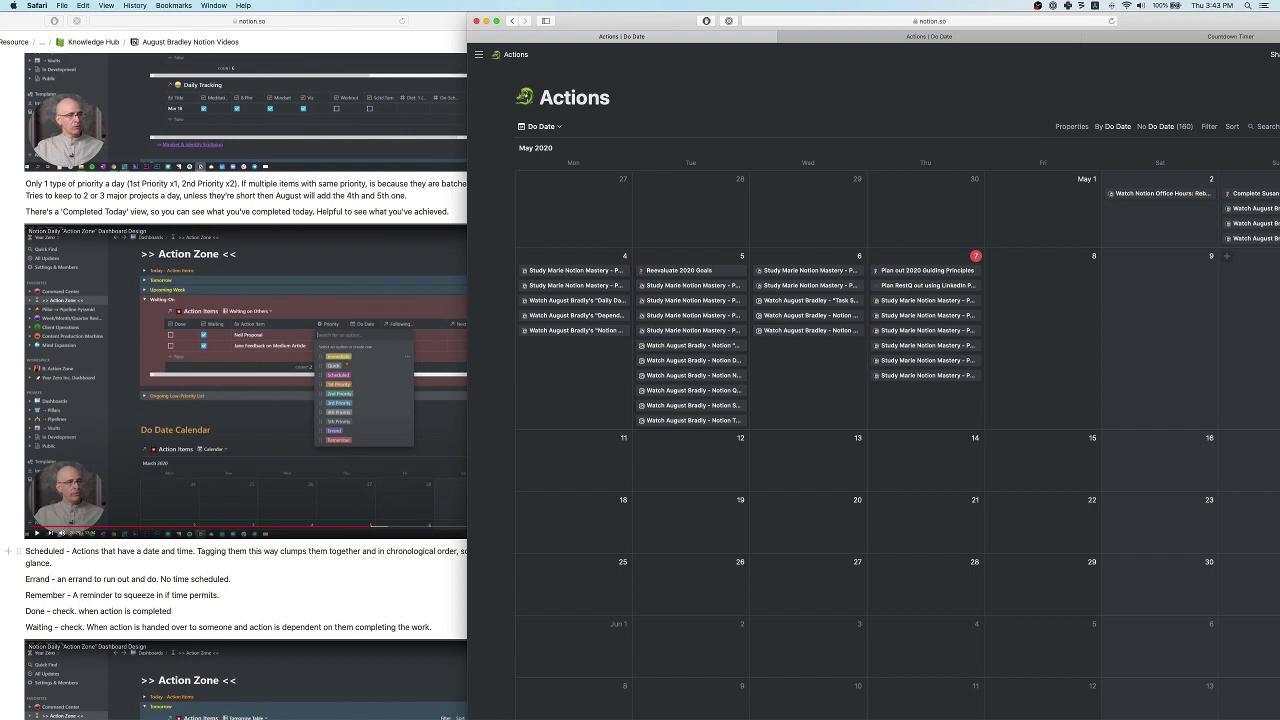
key(super+grave)
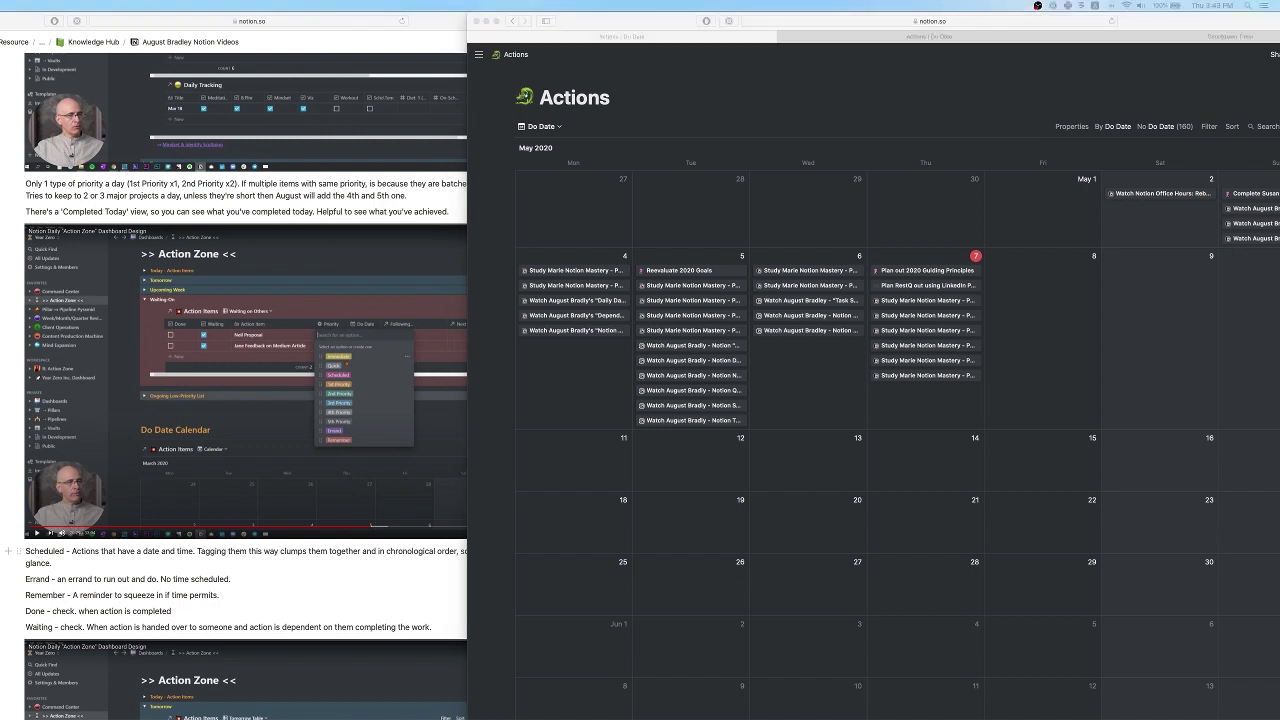